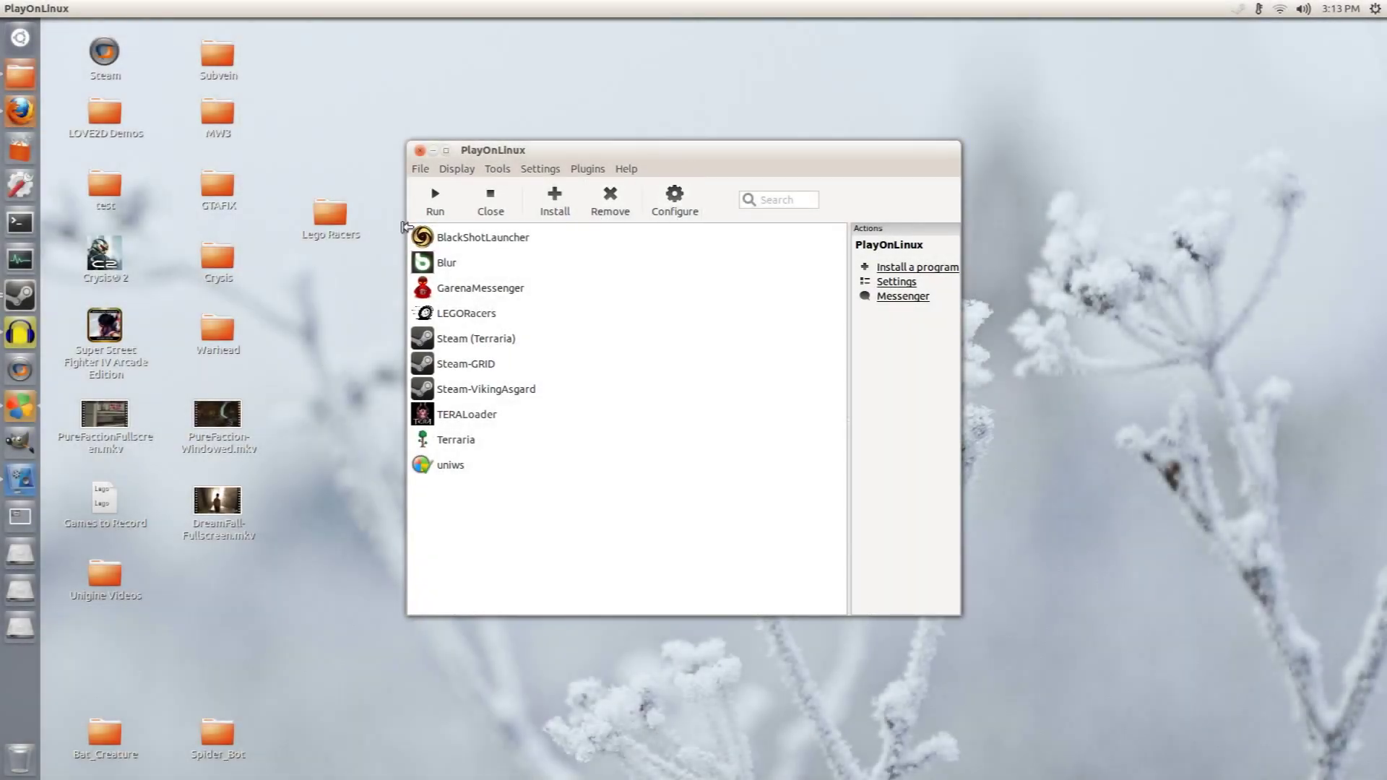
Check the PlayOnLinux version (4.2) in the About box, then close it
left_click(341, 226)
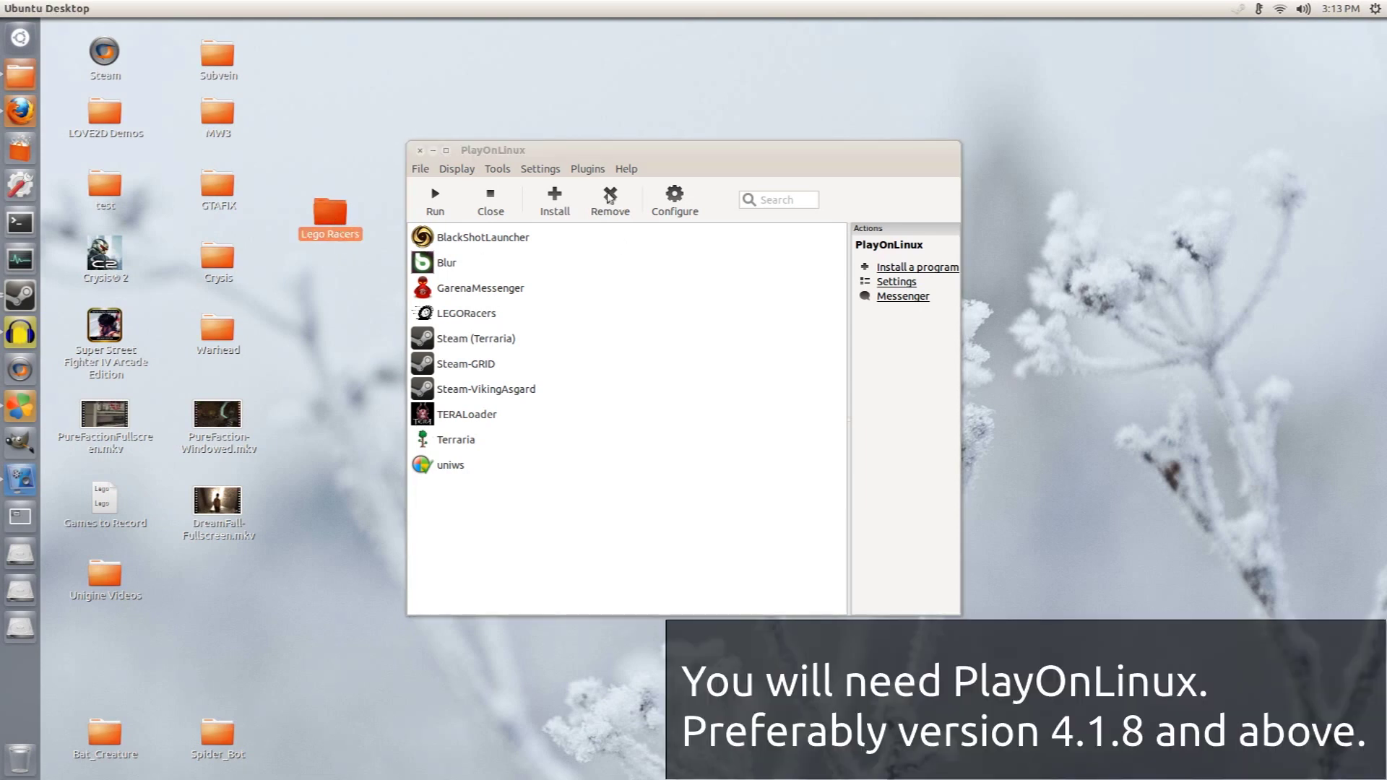
left_click(630, 155)
left_click(626, 168)
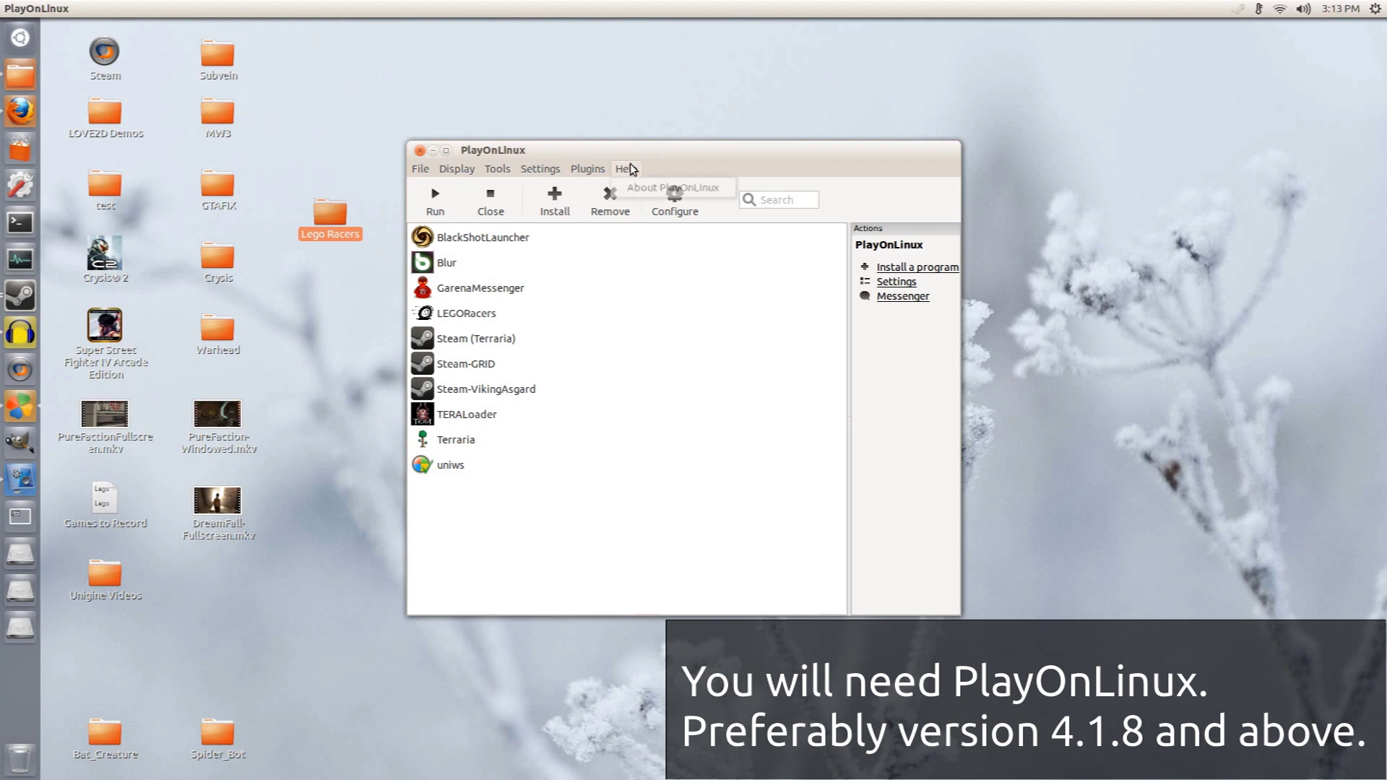
left_click(639, 188)
left_click_drag(691, 271, 677, 265)
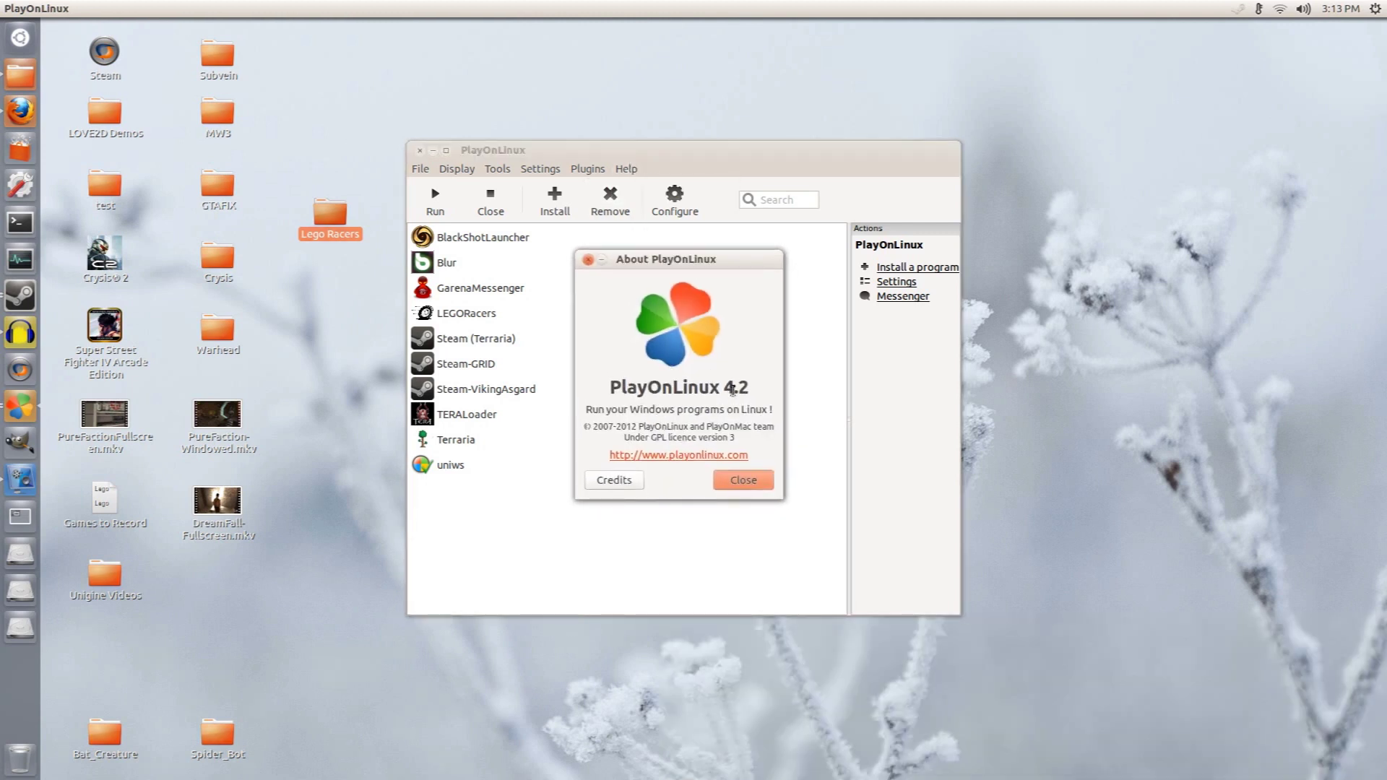
left_click_drag(728, 388, 757, 388)
left_click(740, 390)
left_click(588, 259)
Mount LegoRacers.iso from the Lego Racers folder with Disk Image Mounter and browse the disc
double_click(334, 211)
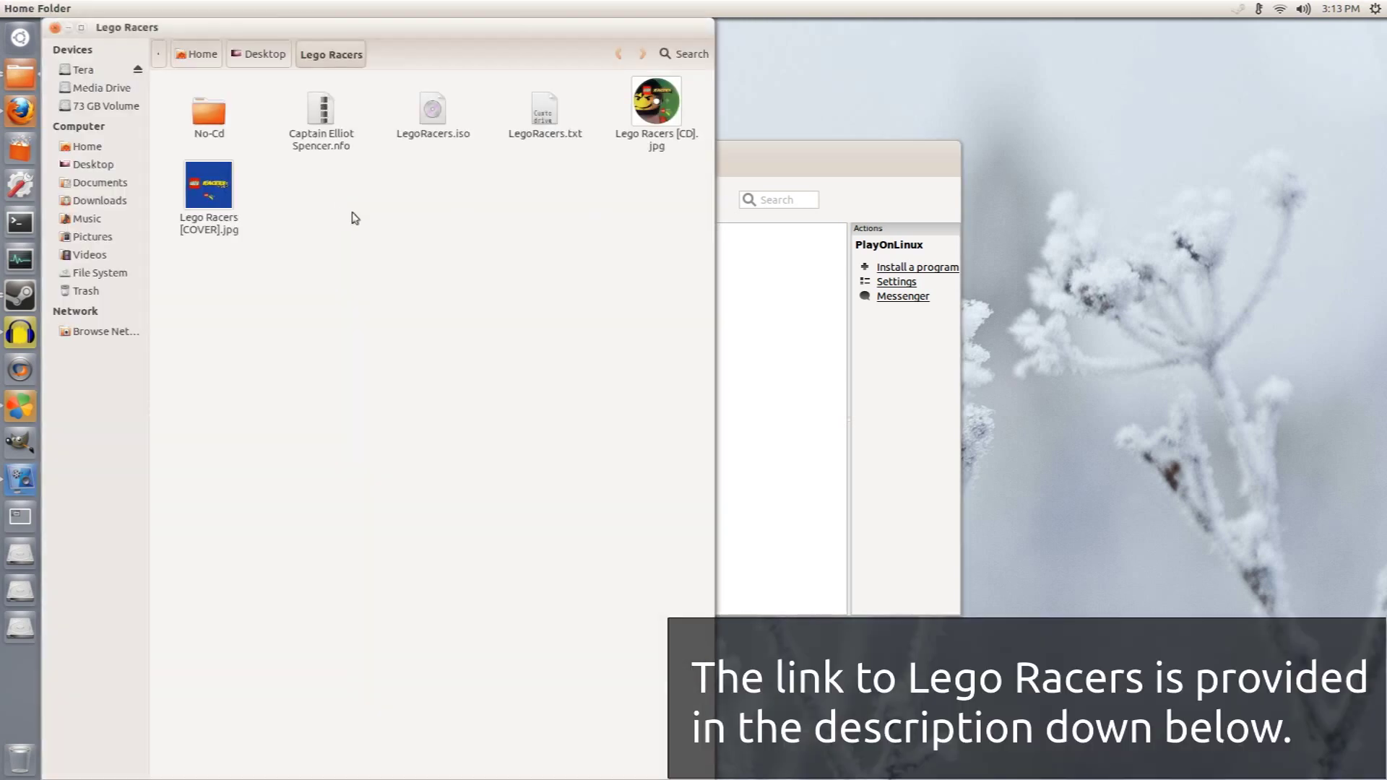
double_click(354, 30)
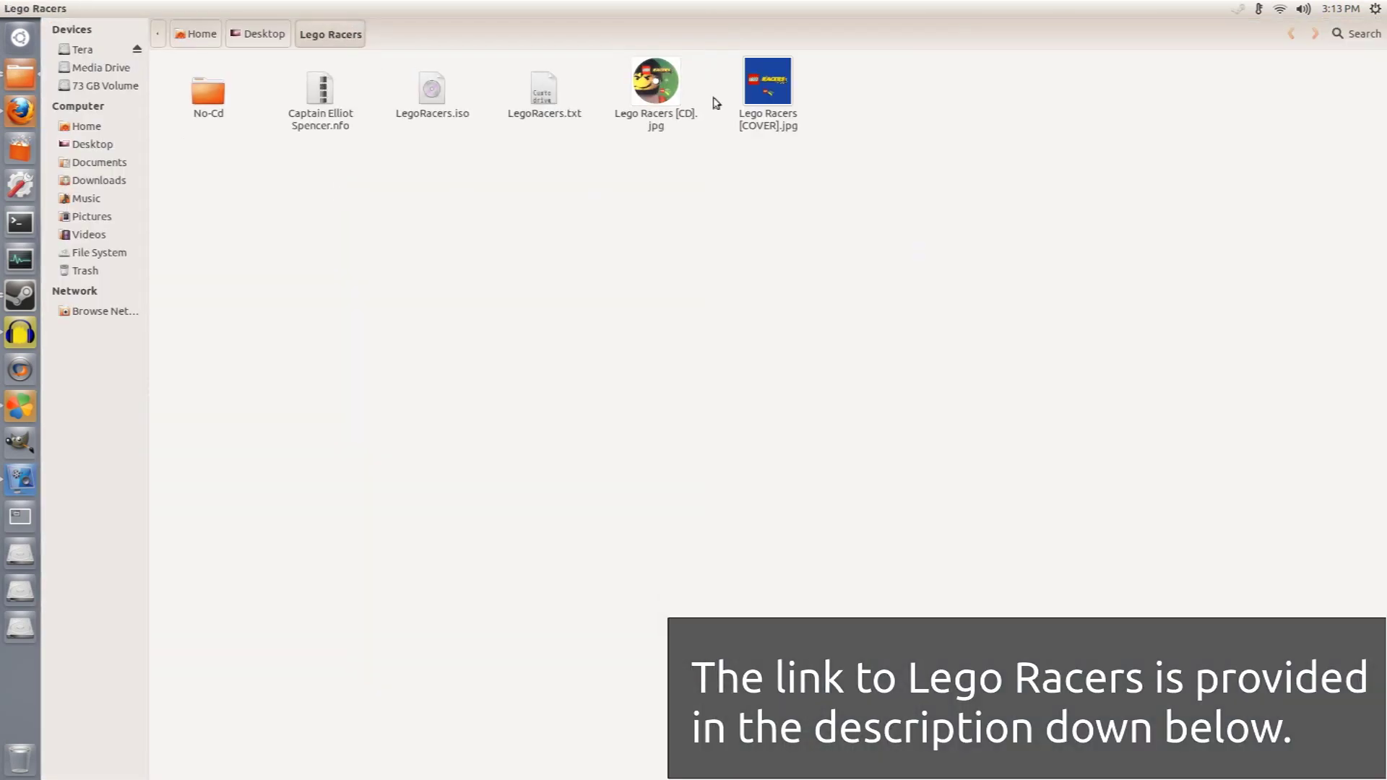
left_click(439, 120)
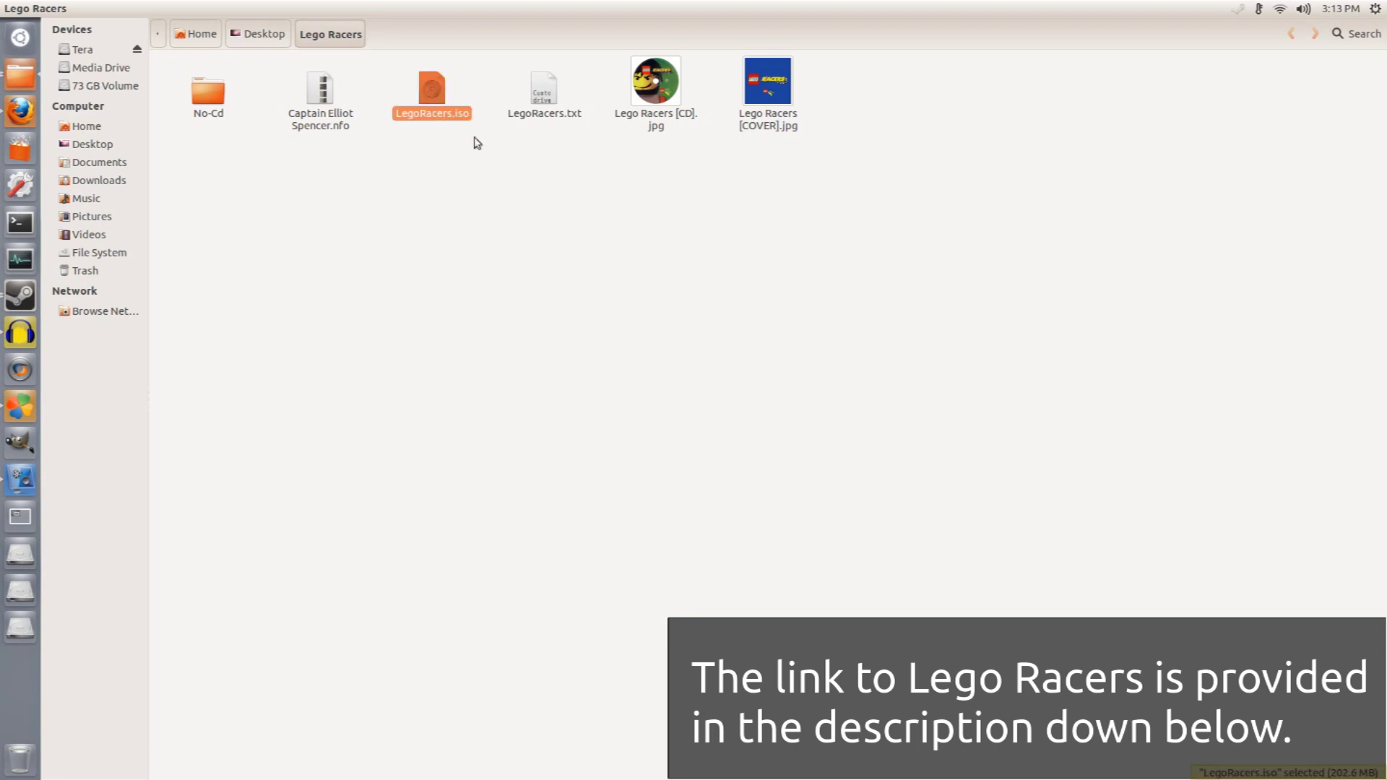
right_click(431, 107)
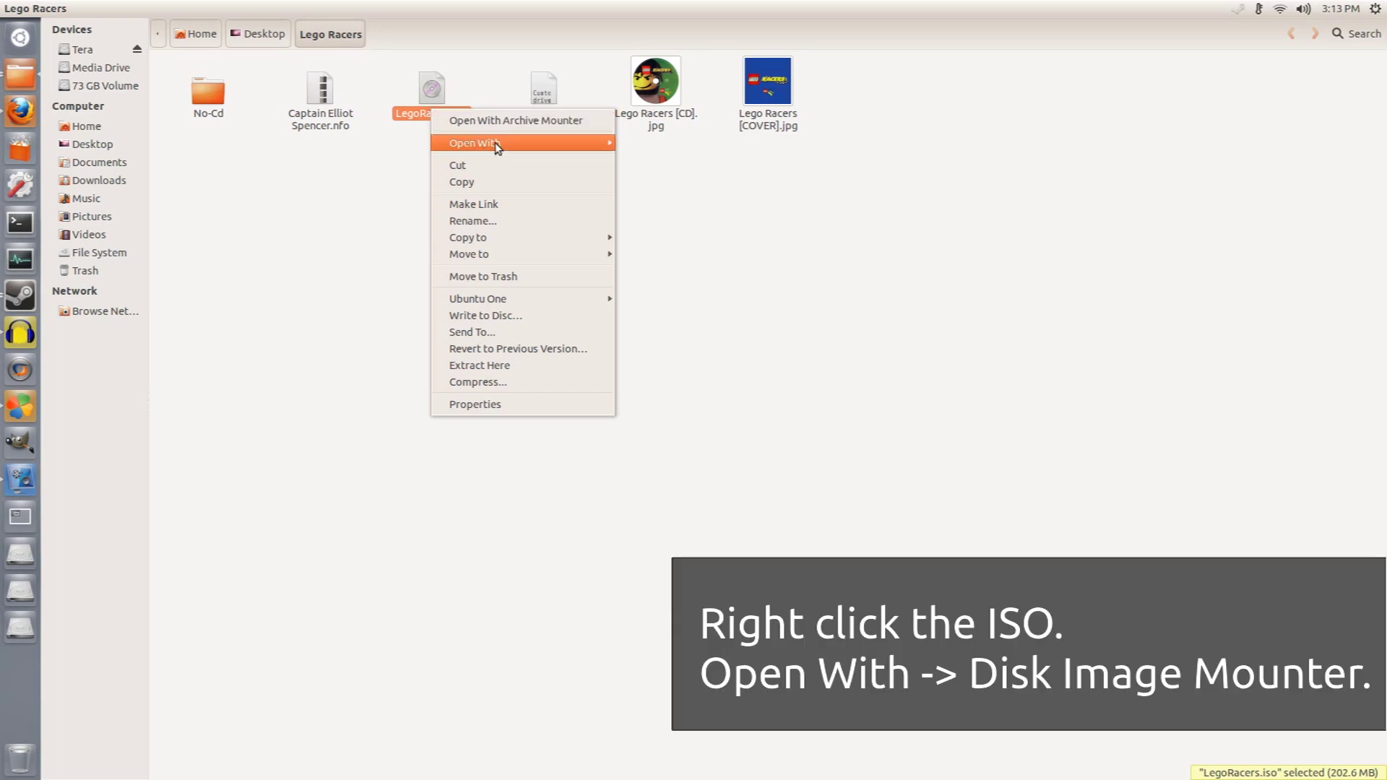
mouse_move(504, 147)
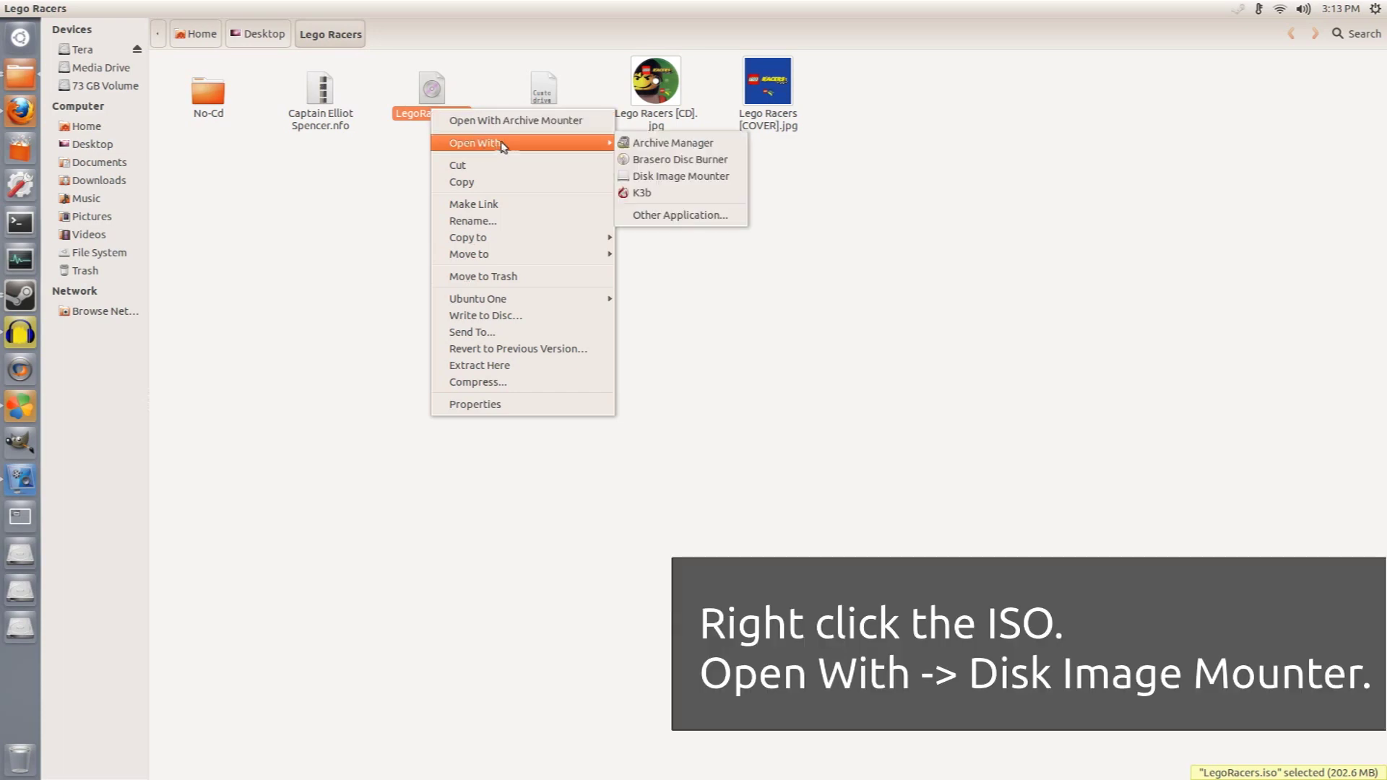
left_click(697, 178)
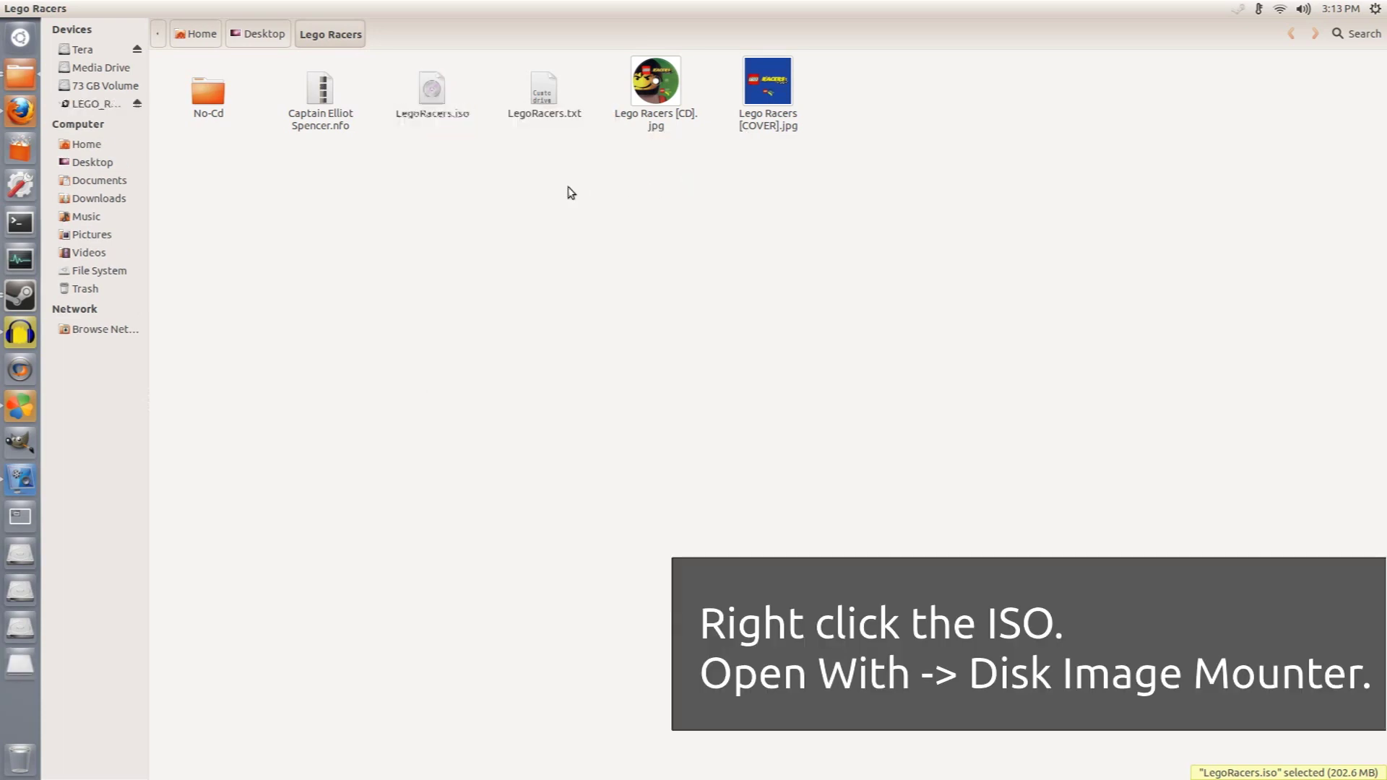
left_click(91, 105)
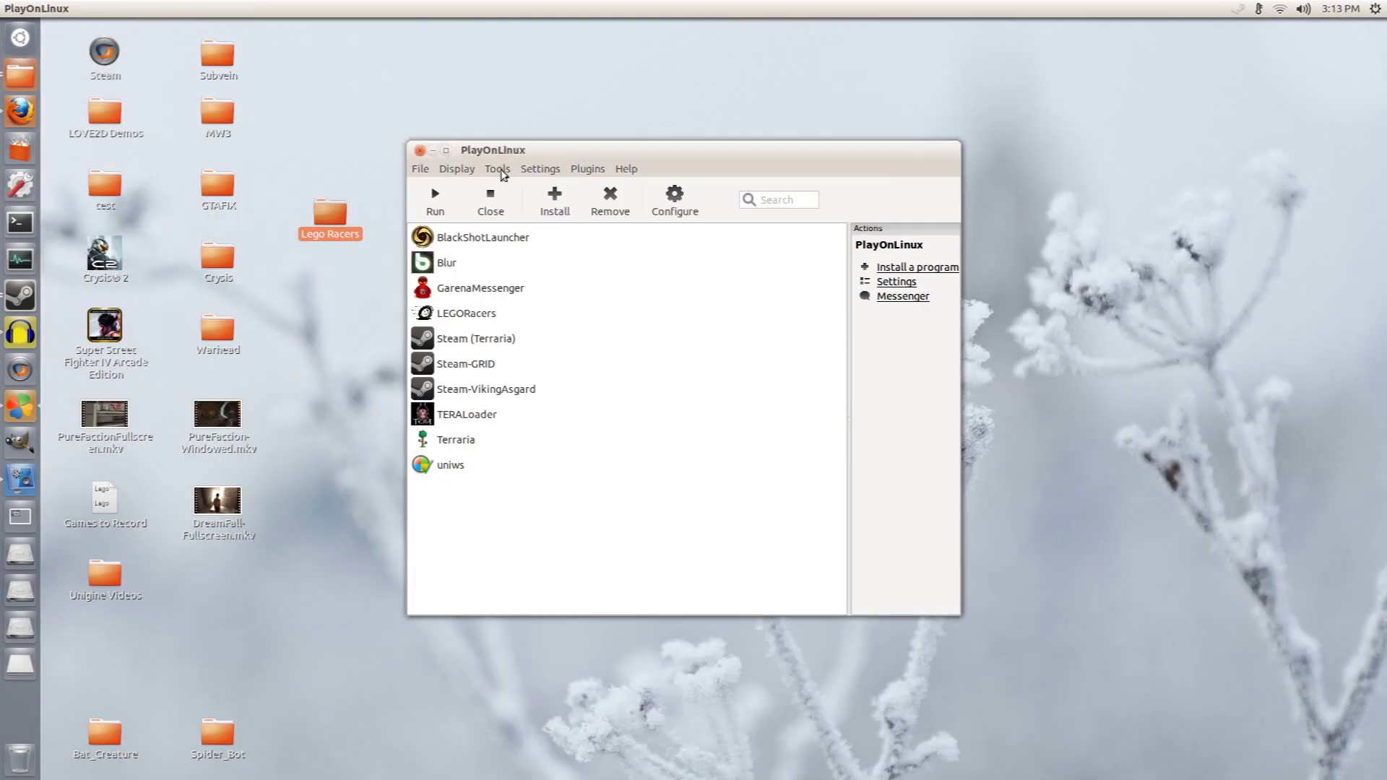
Begin installing a non-listed program into a new virtual drive
left_click(553, 203)
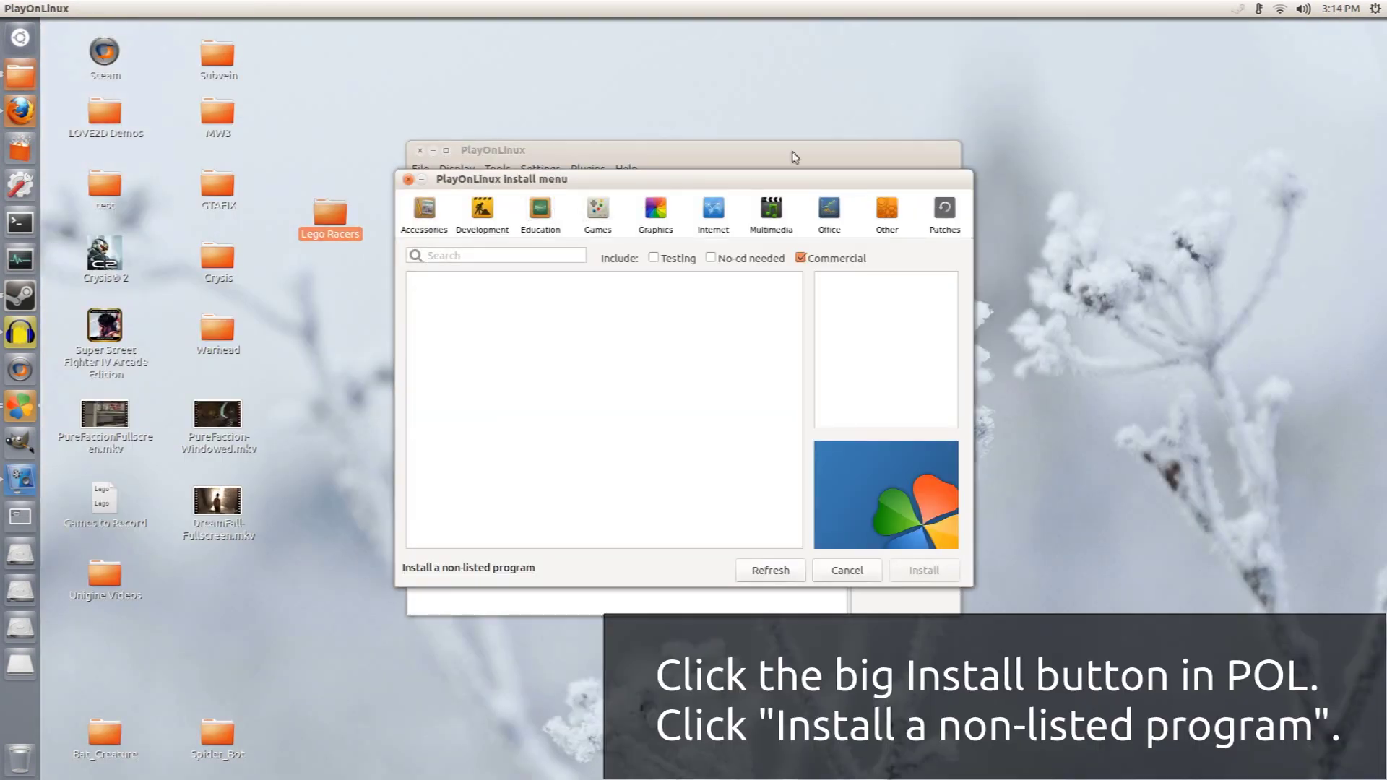
left_click(470, 568)
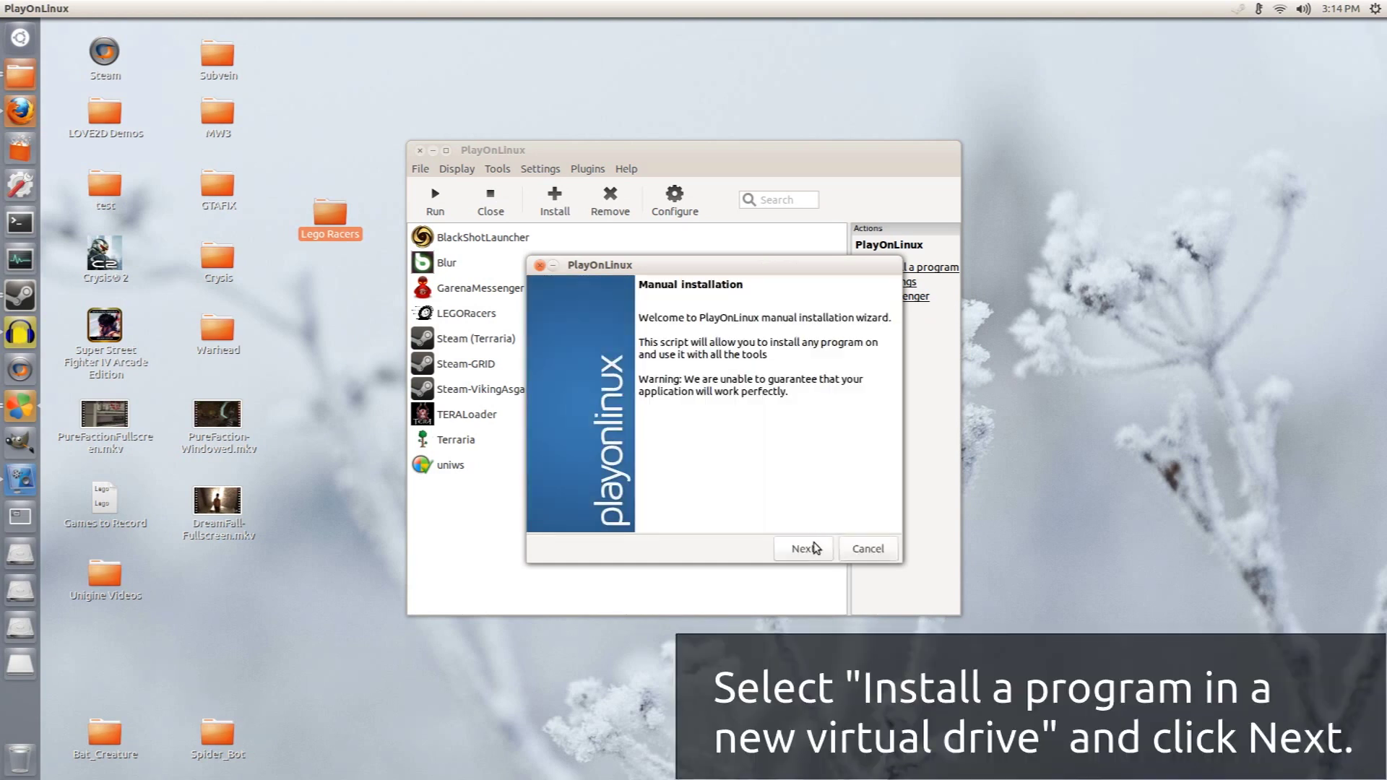
left_click(724, 359)
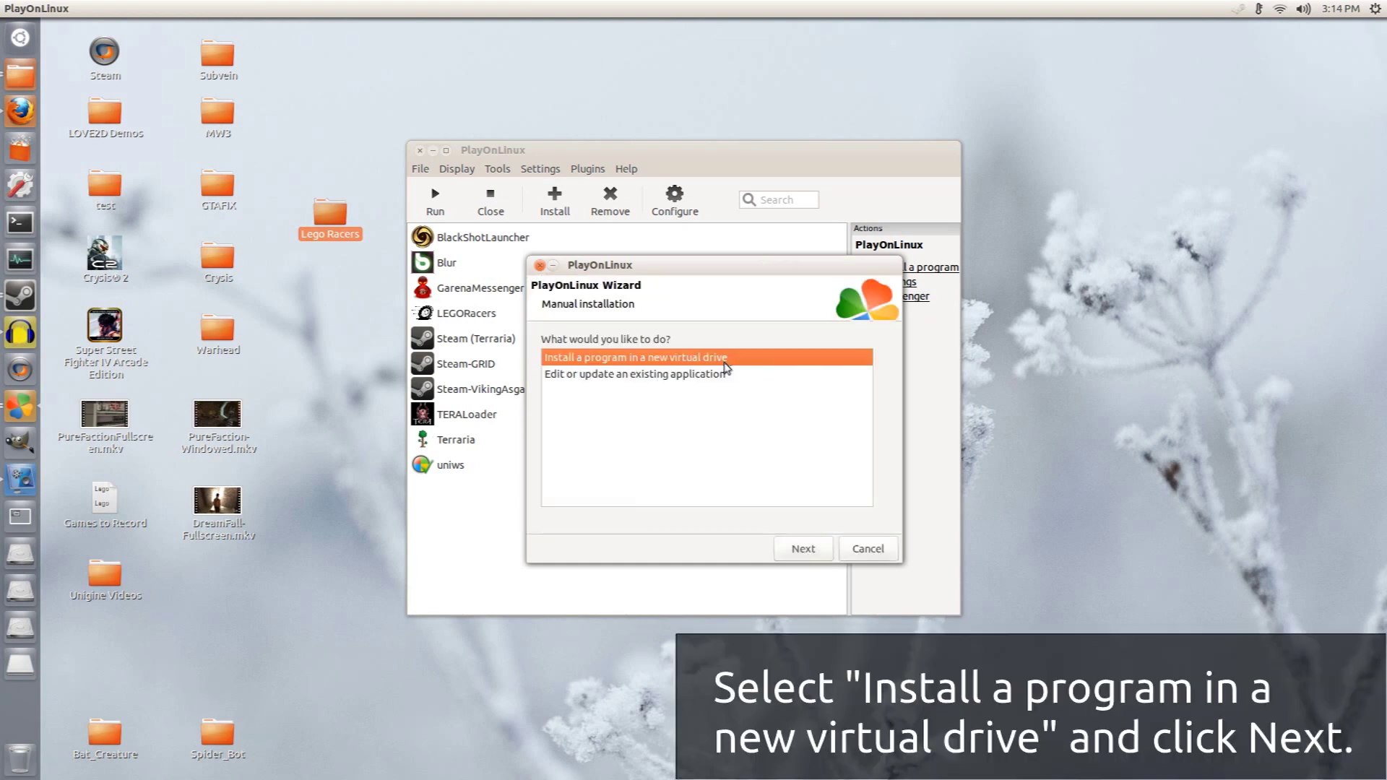
left_click(816, 549)
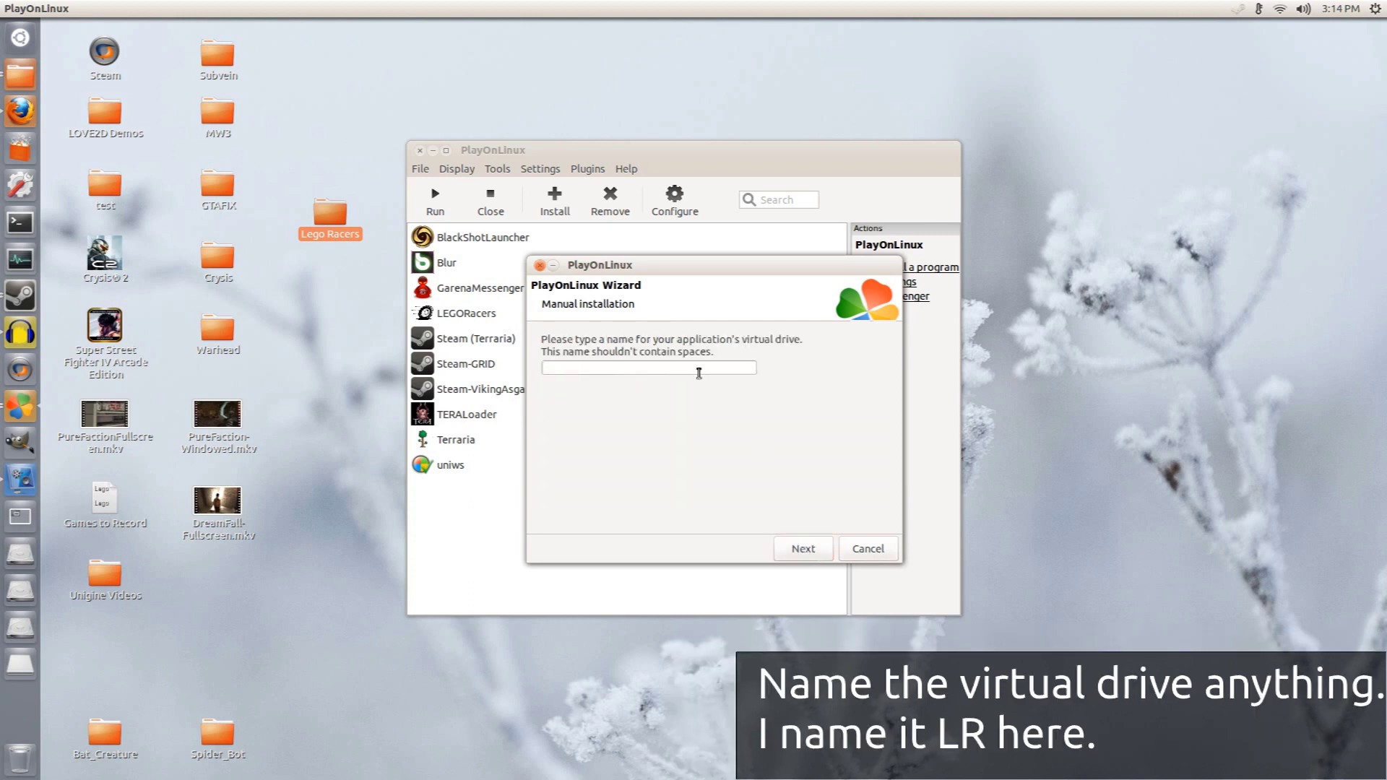
Name the new virtual drive LR
left_click(698, 373)
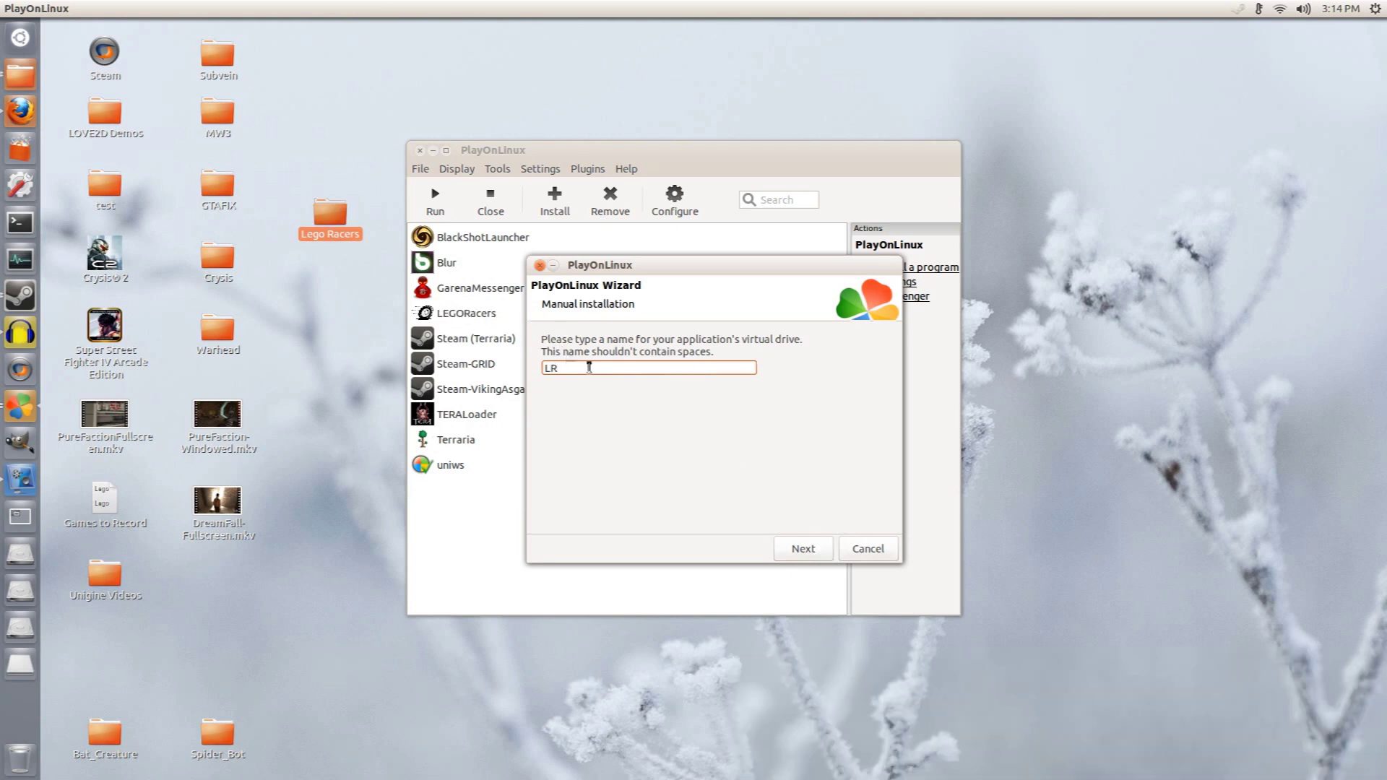
left_click_drag(569, 368, 538, 372)
left_click(794, 553)
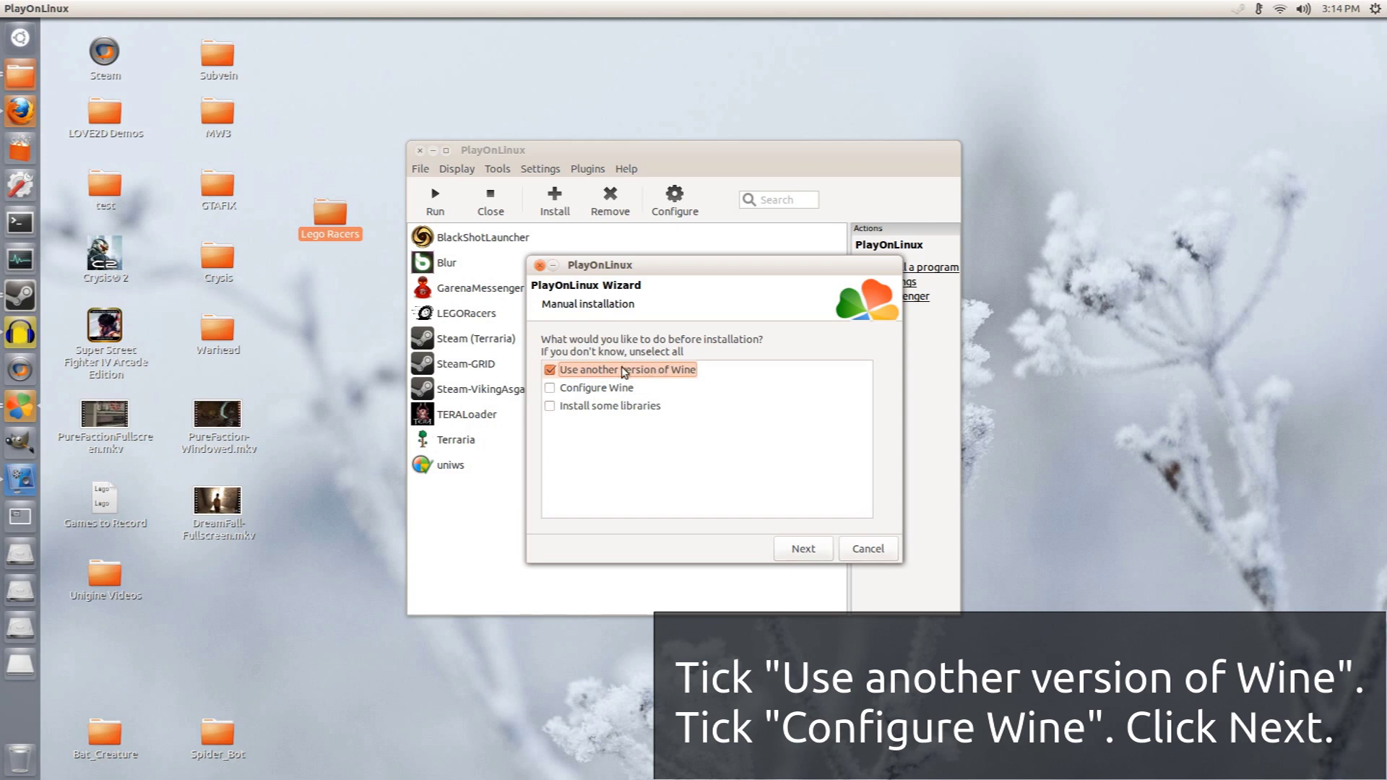
Enable using another Wine version and configuring Wine, then pick Wine 1.5.27
left_click(554, 388)
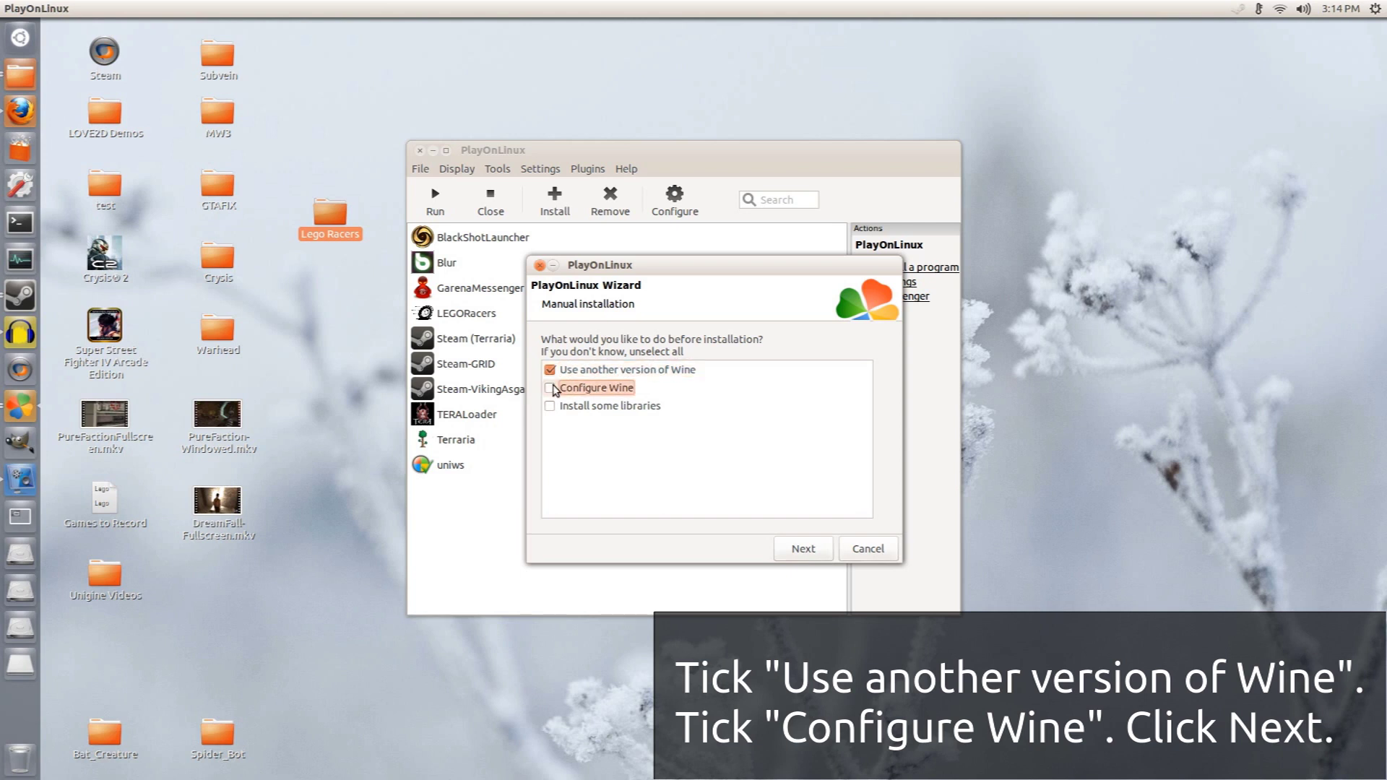
left_click(555, 388)
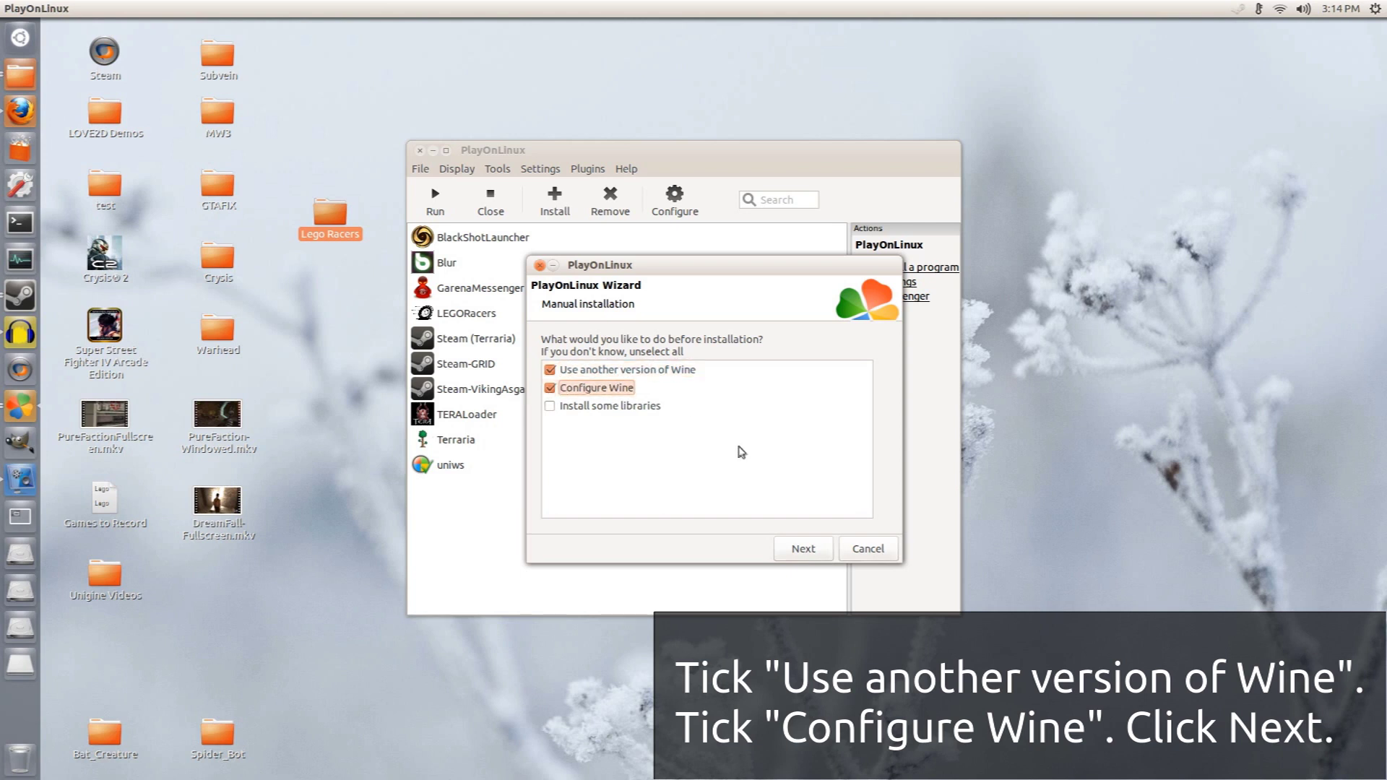
left_click(803, 550)
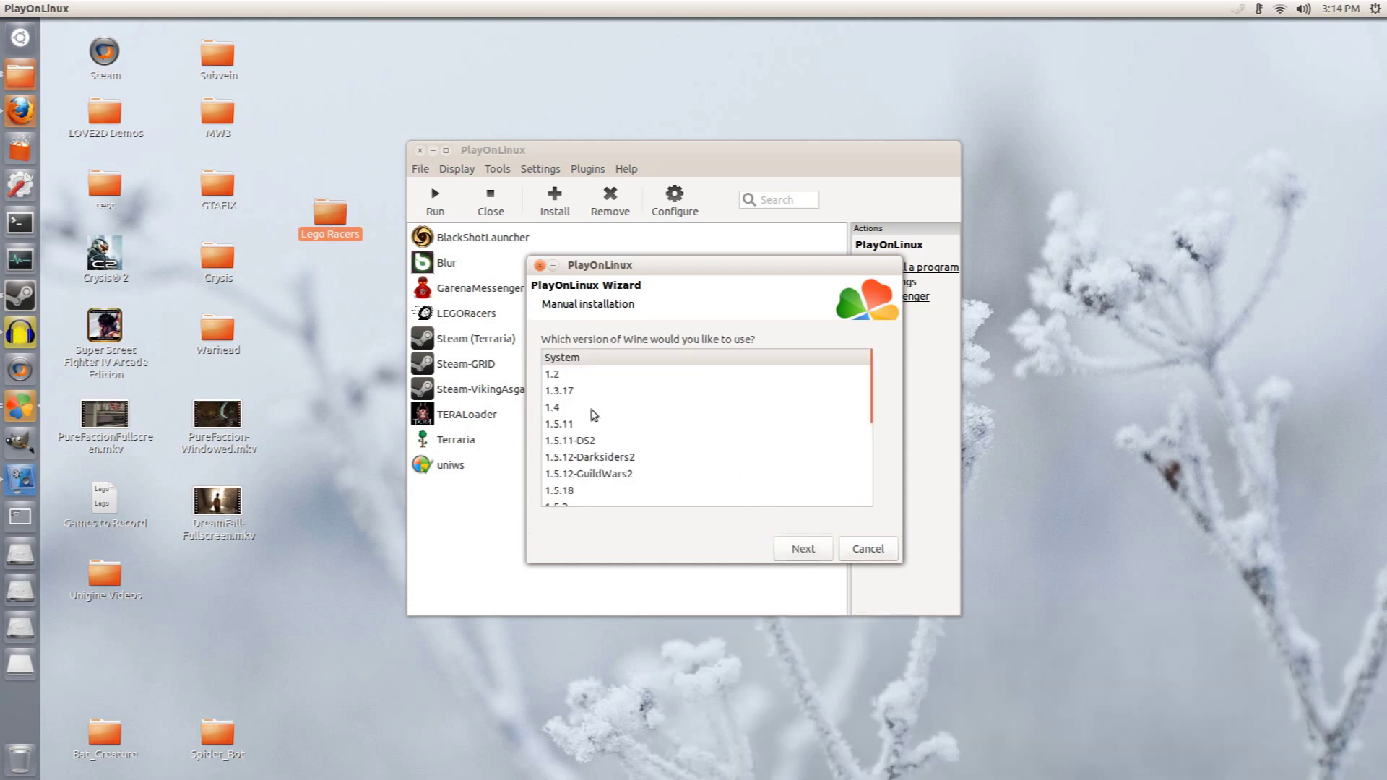
scroll(589, 436, "down", 2)
scroll(589, 437, "down", 3)
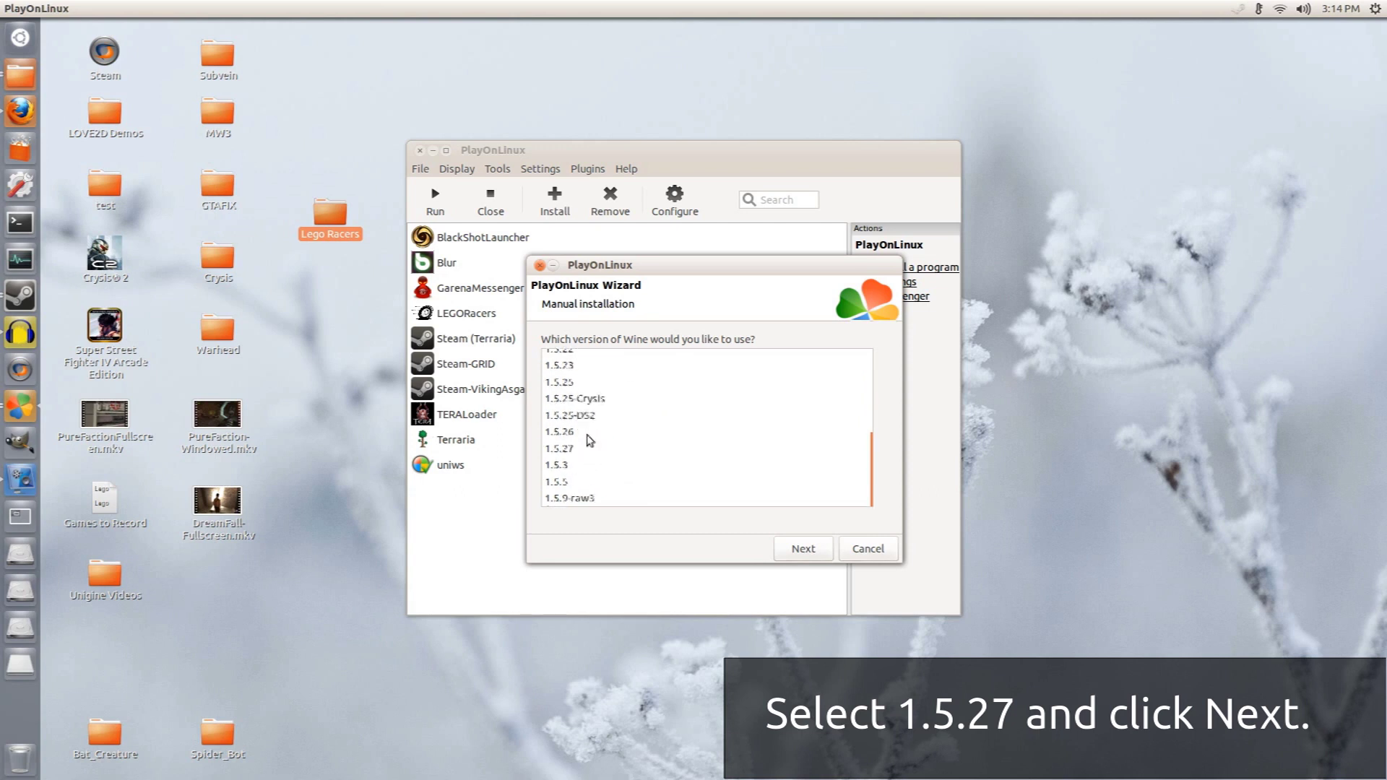
left_click(585, 449)
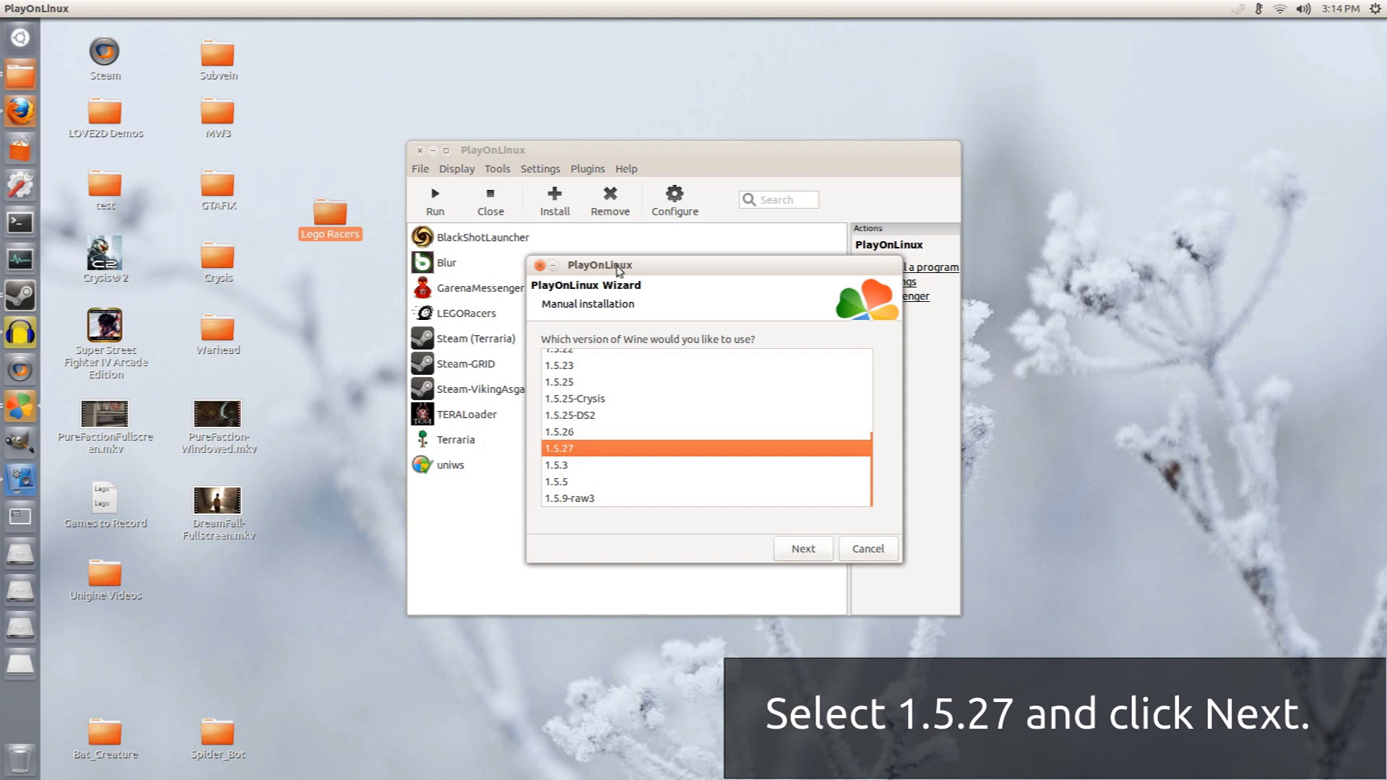
left_click_drag(617, 268, 1058, 236)
Review the available and installed 1.5.26 and 1.5.27 builds in the Wine versions manager, then close it
left_click(524, 154)
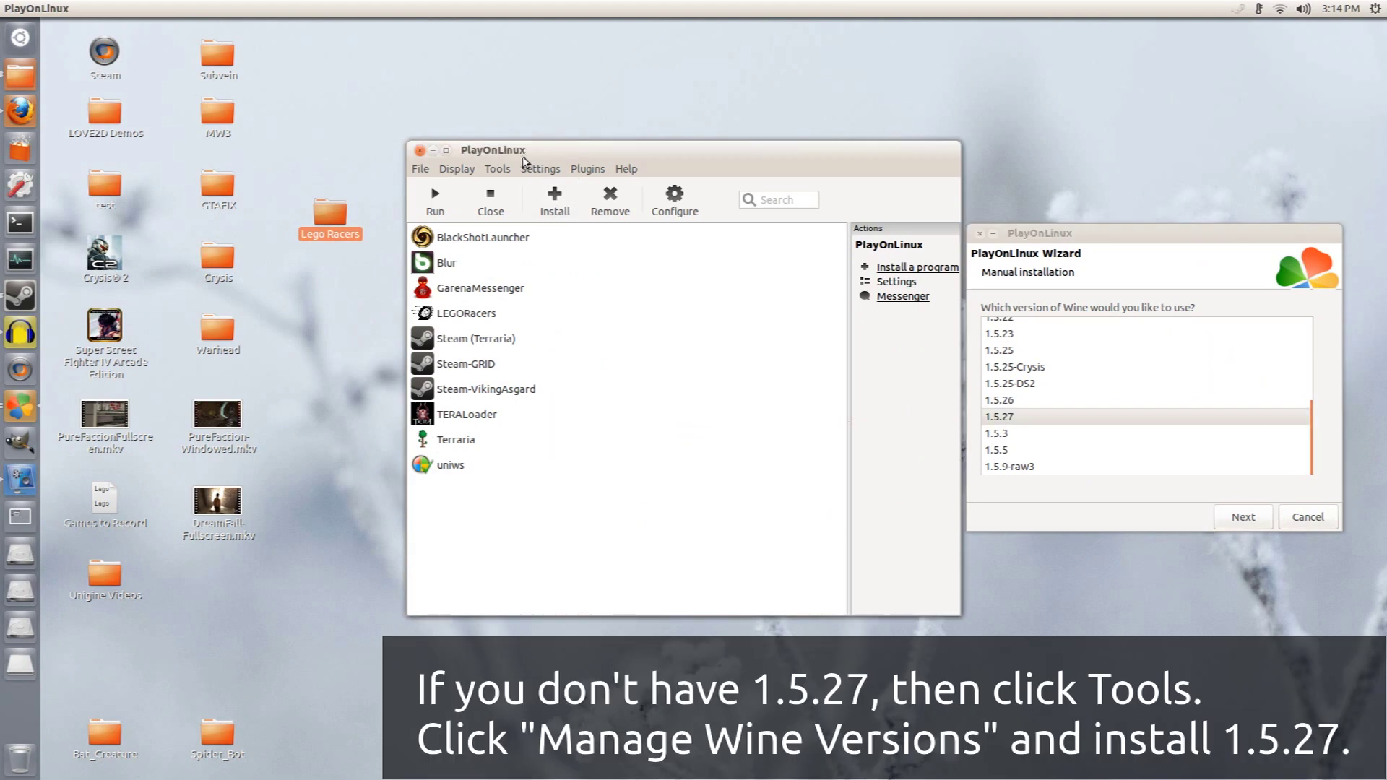
left_click(498, 169)
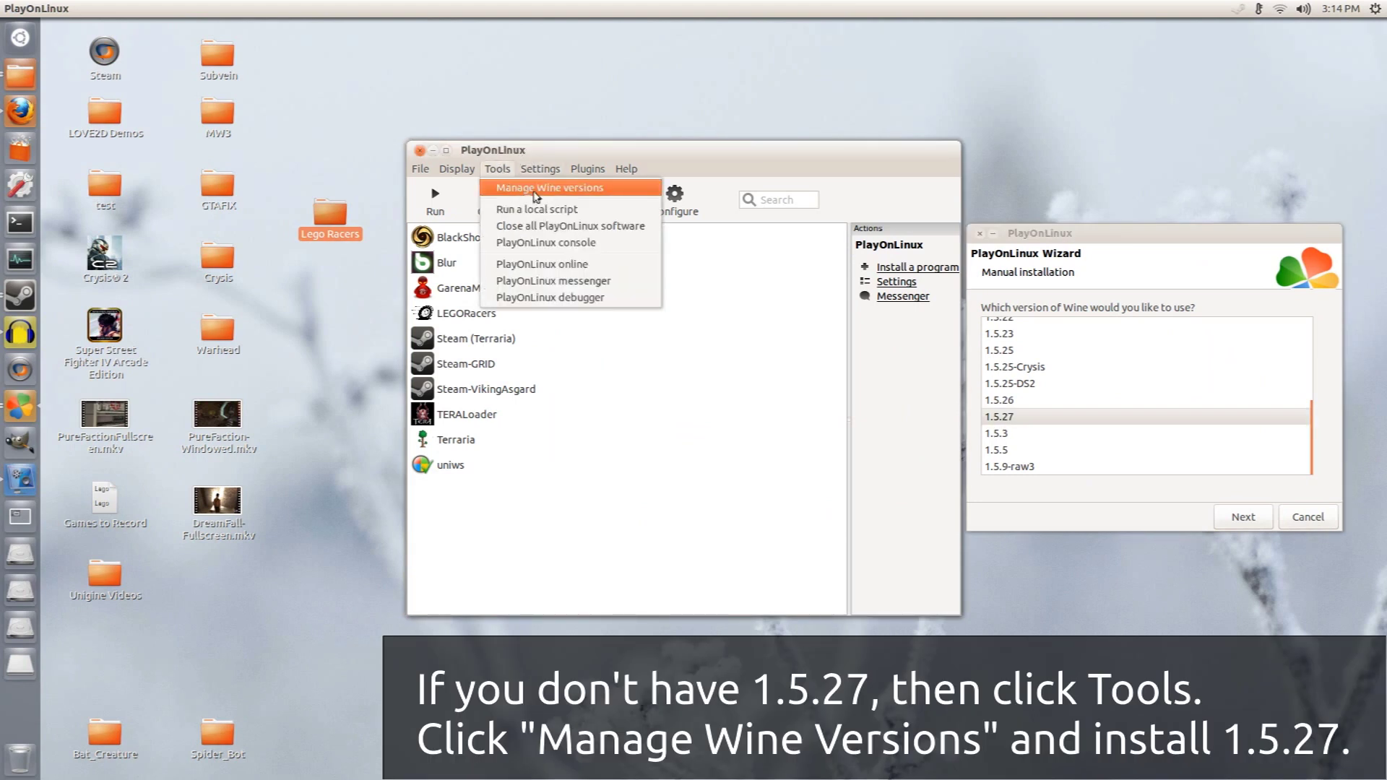
left_click(579, 192)
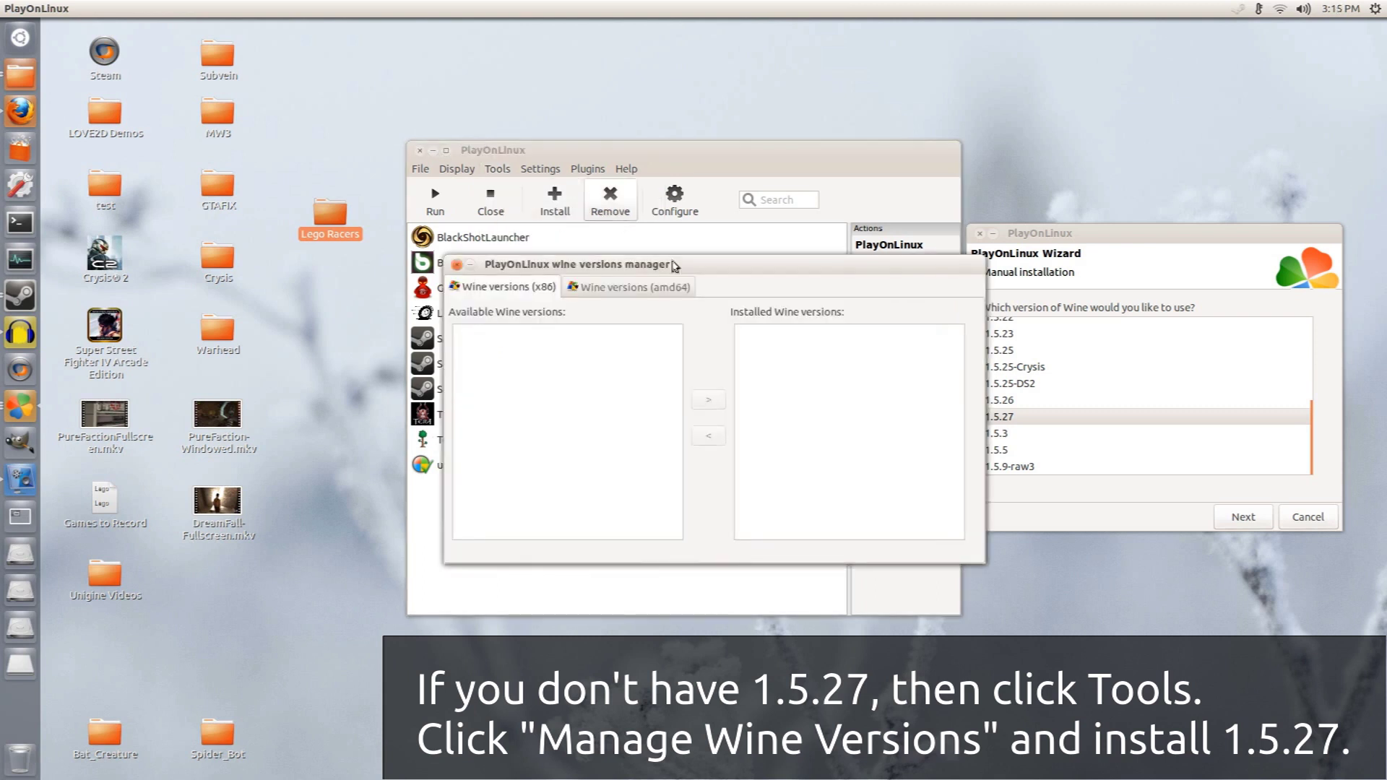
left_click_drag(671, 265, 631, 255)
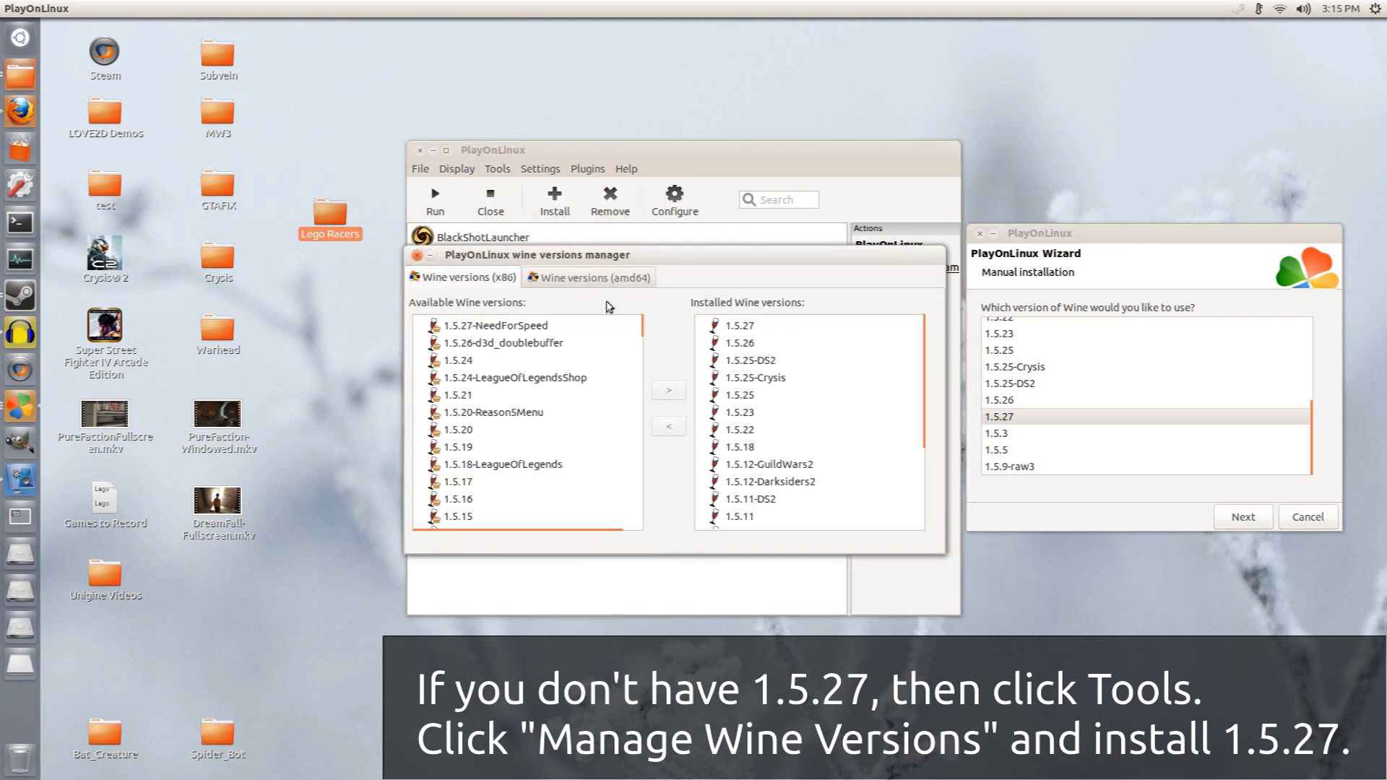
left_click(508, 331)
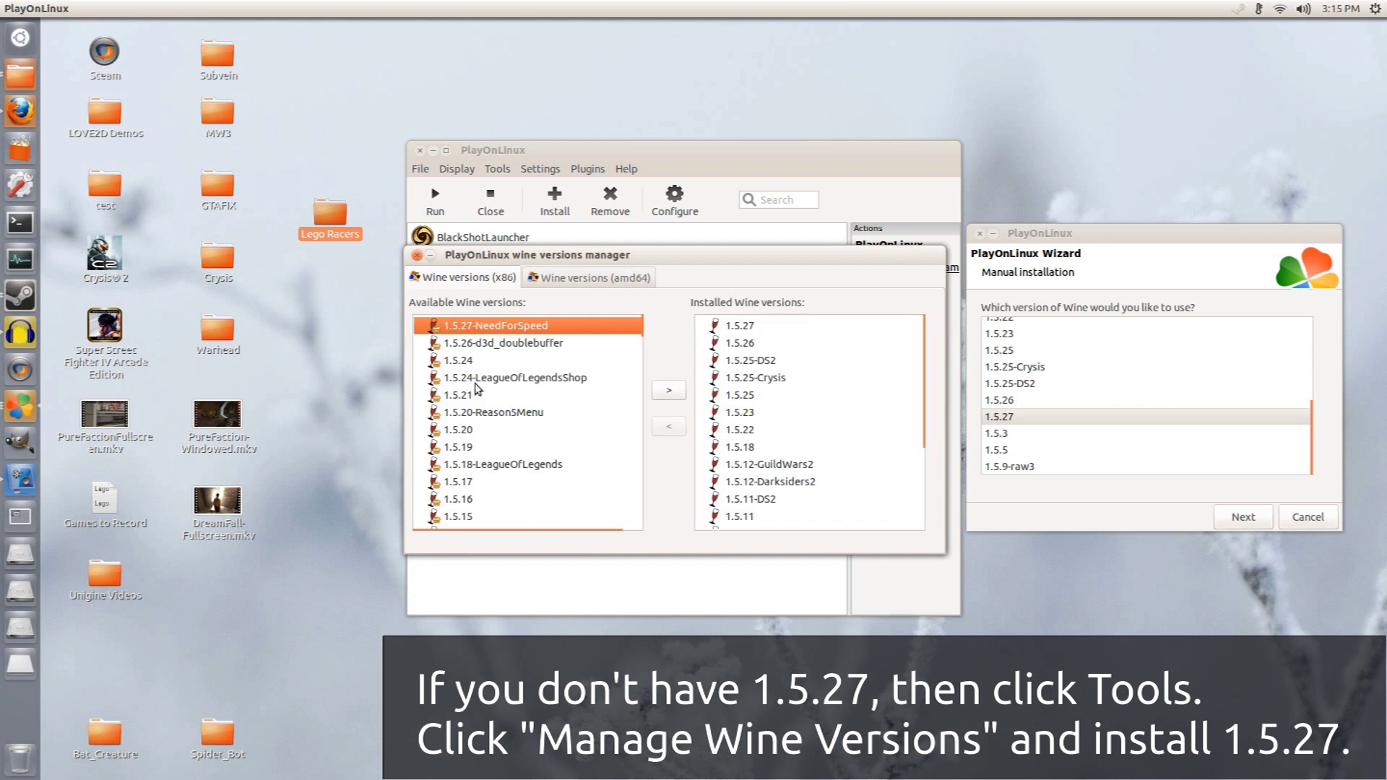
scroll(475, 390, "down", 1)
scroll(475, 393, "up", 1)
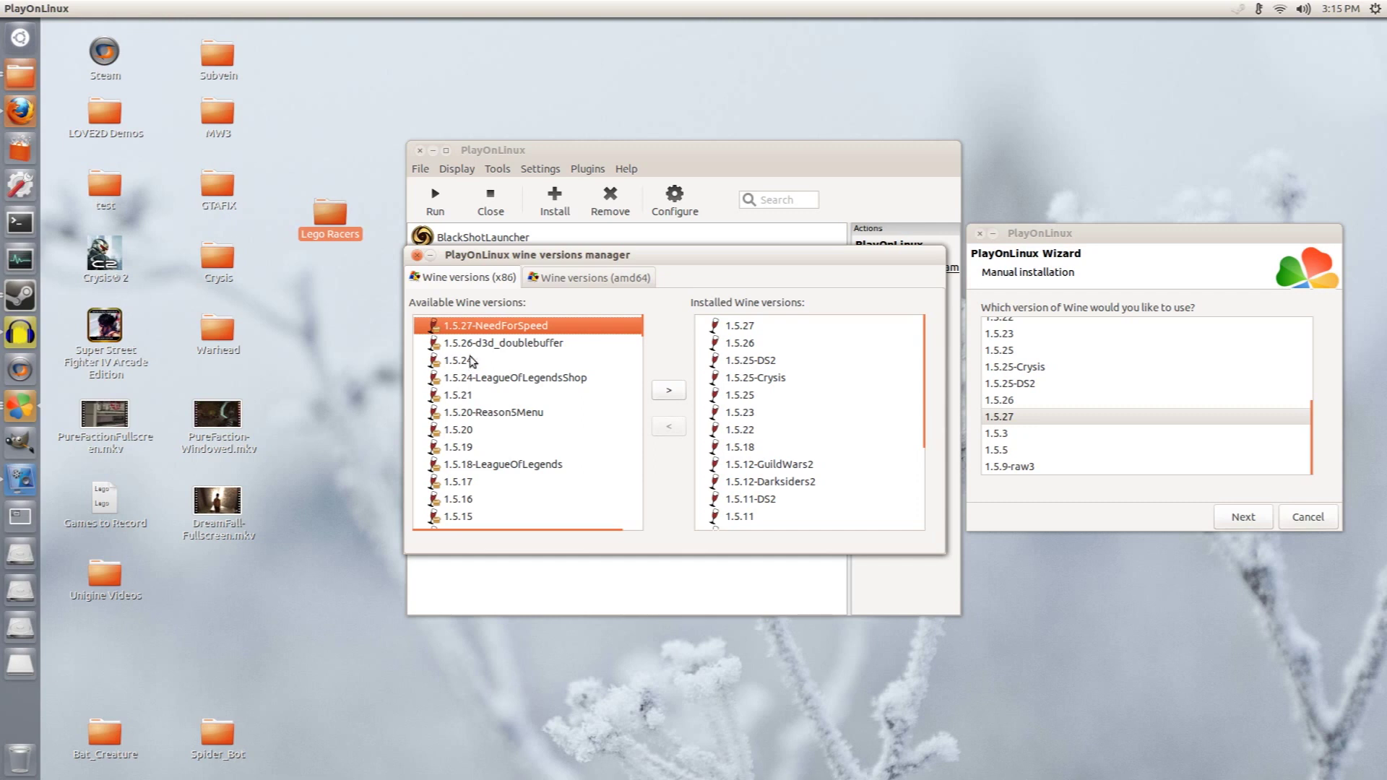
left_click(742, 346)
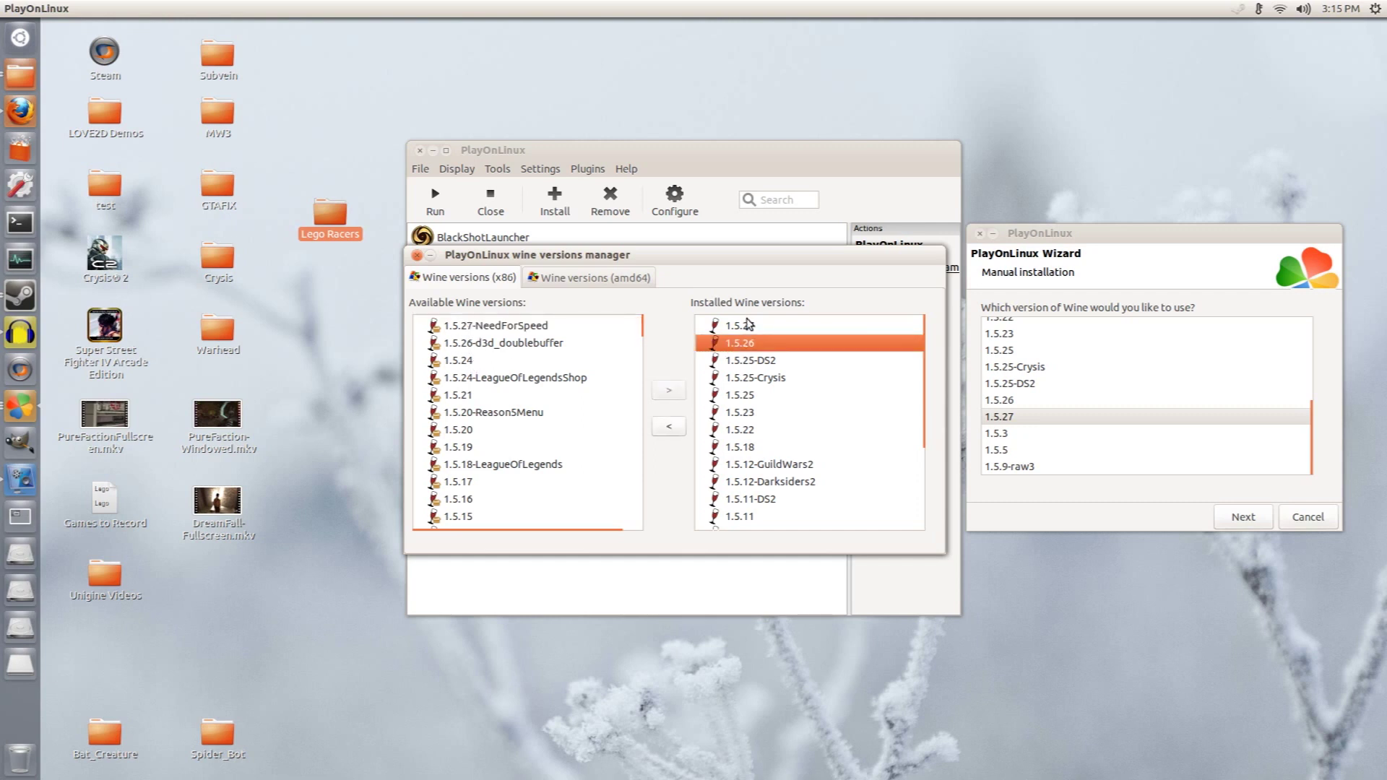
left_click(748, 329)
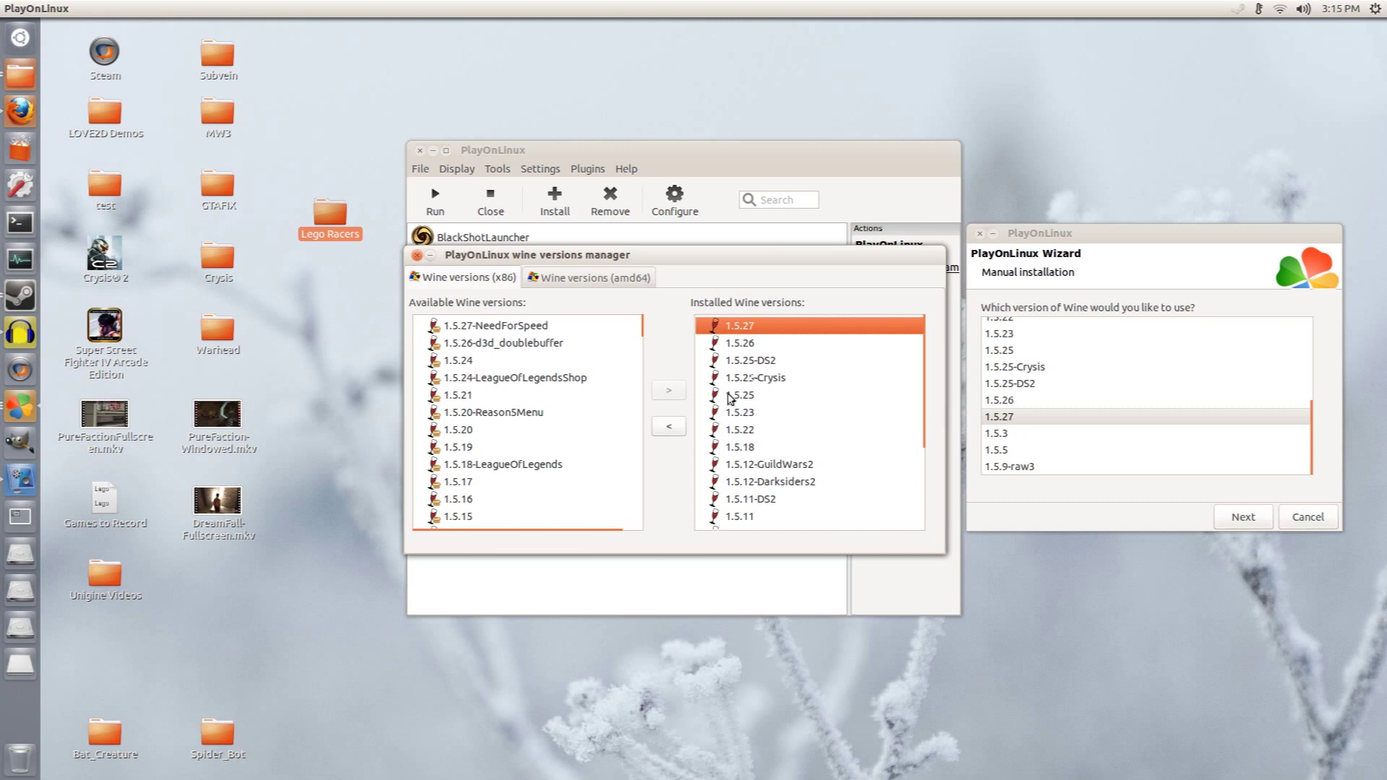
left_click(532, 352)
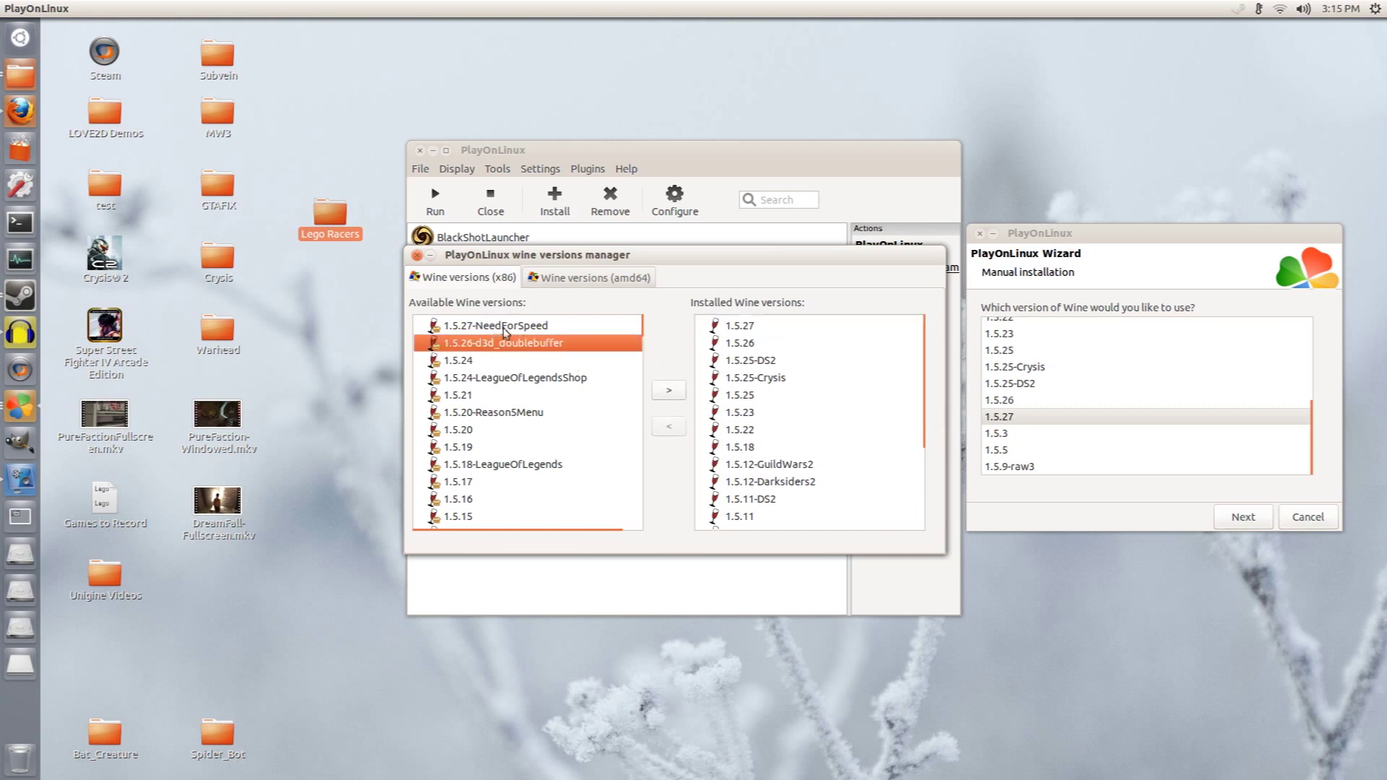
left_click(503, 331)
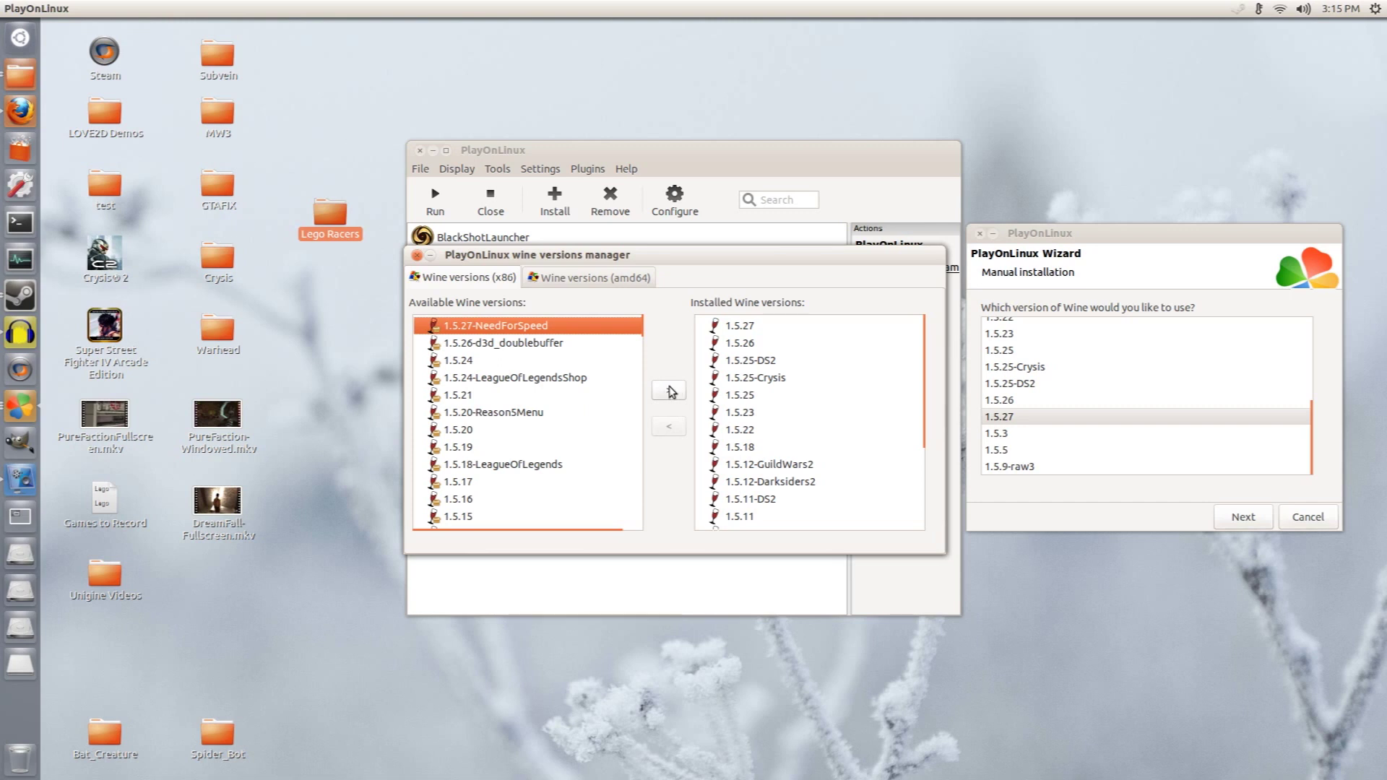
left_click(418, 255)
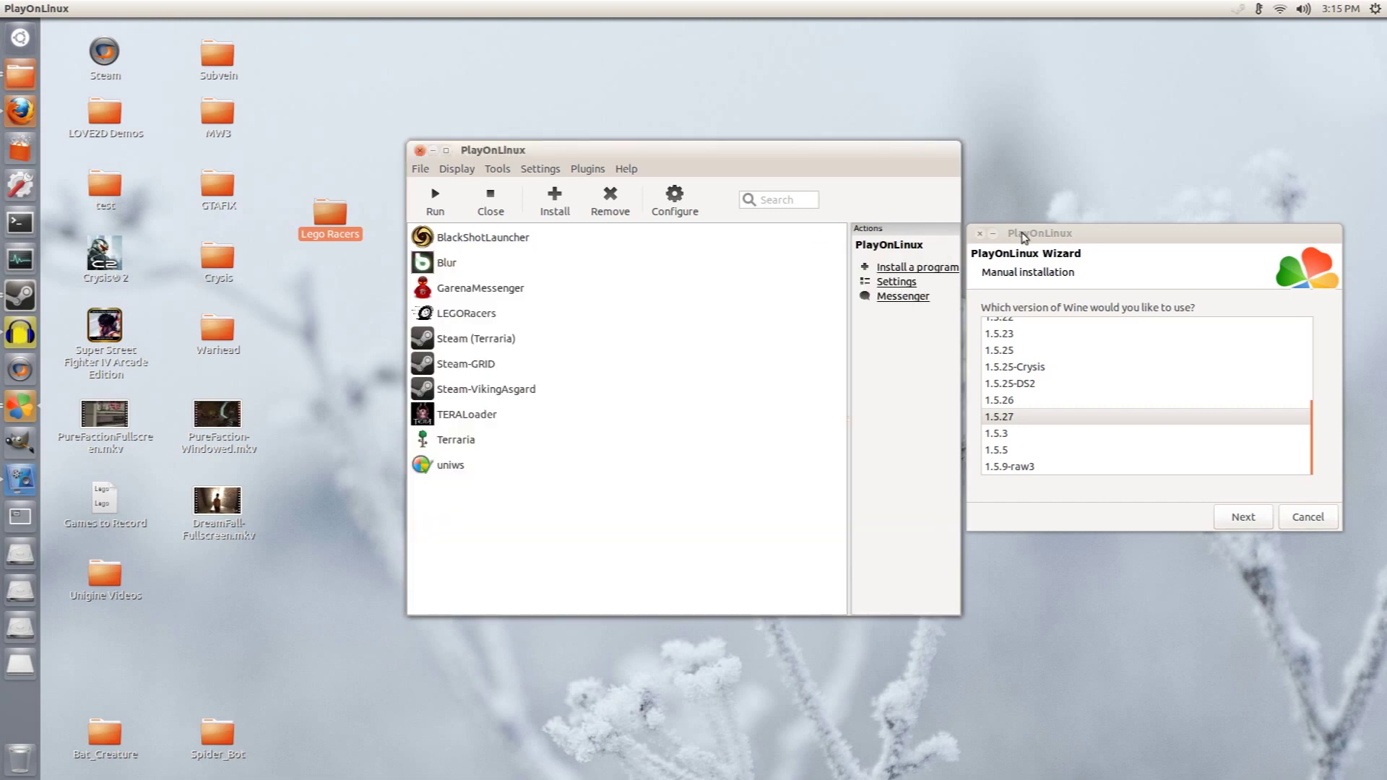
Confirm Wine 1.5.27 and create the drive as a 32-bit Windows installation
left_click_drag(1024, 239, 543, 263)
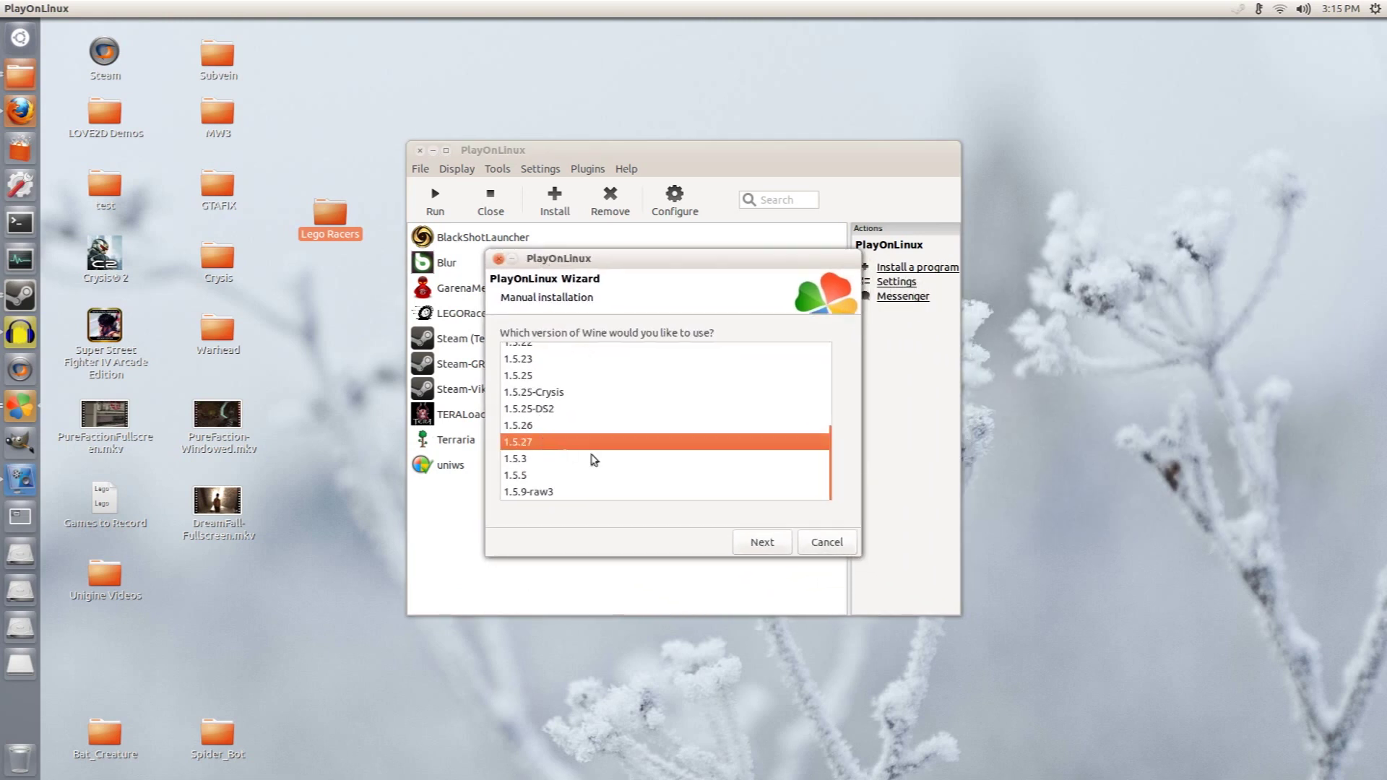
left_click(777, 545)
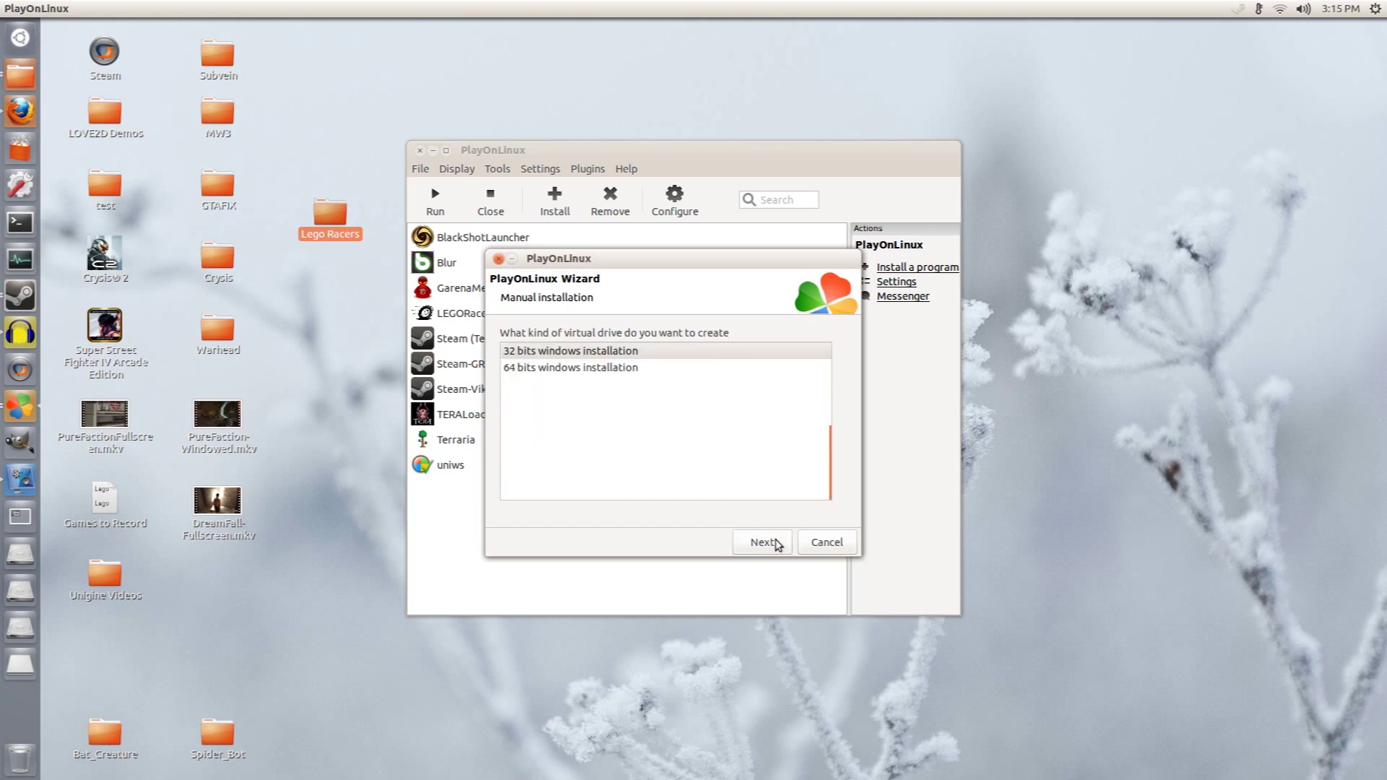
left_click(633, 352)
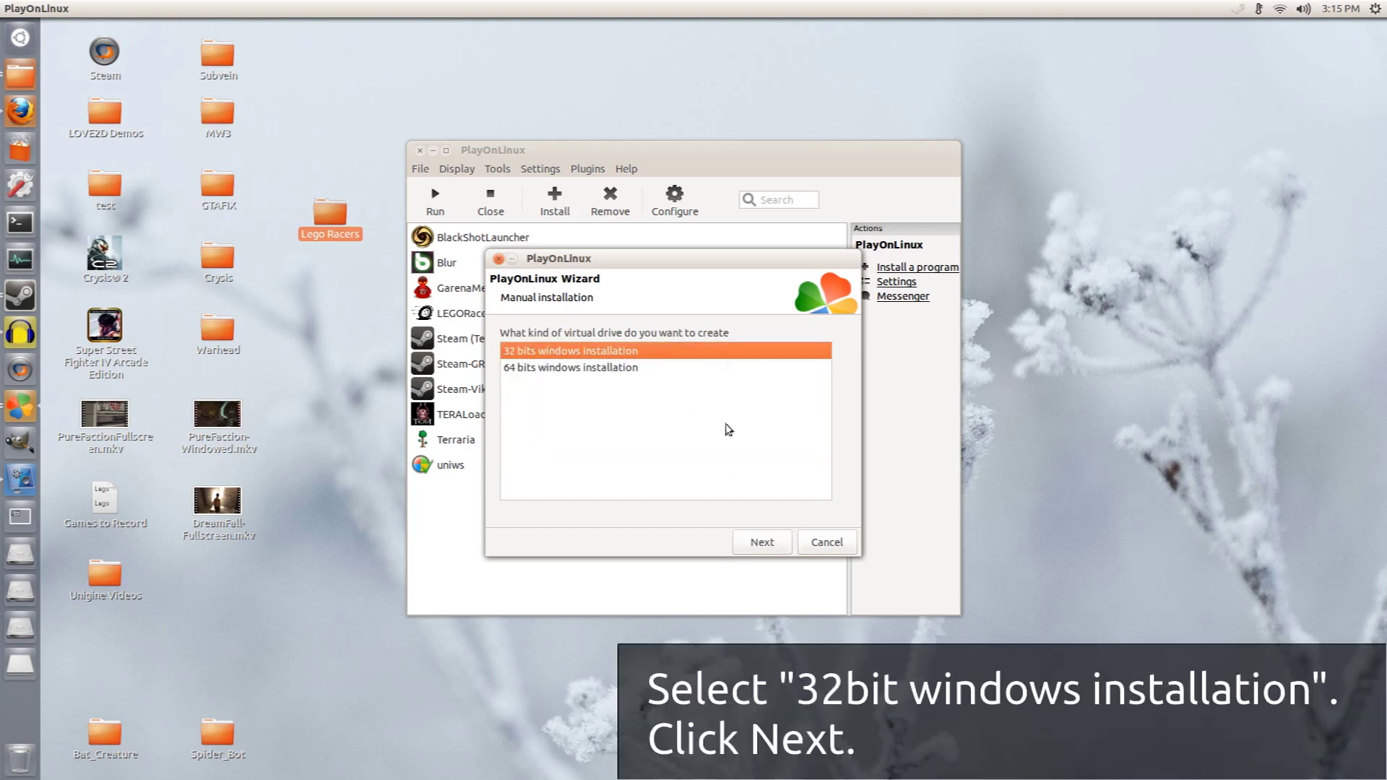
left_click(755, 546)
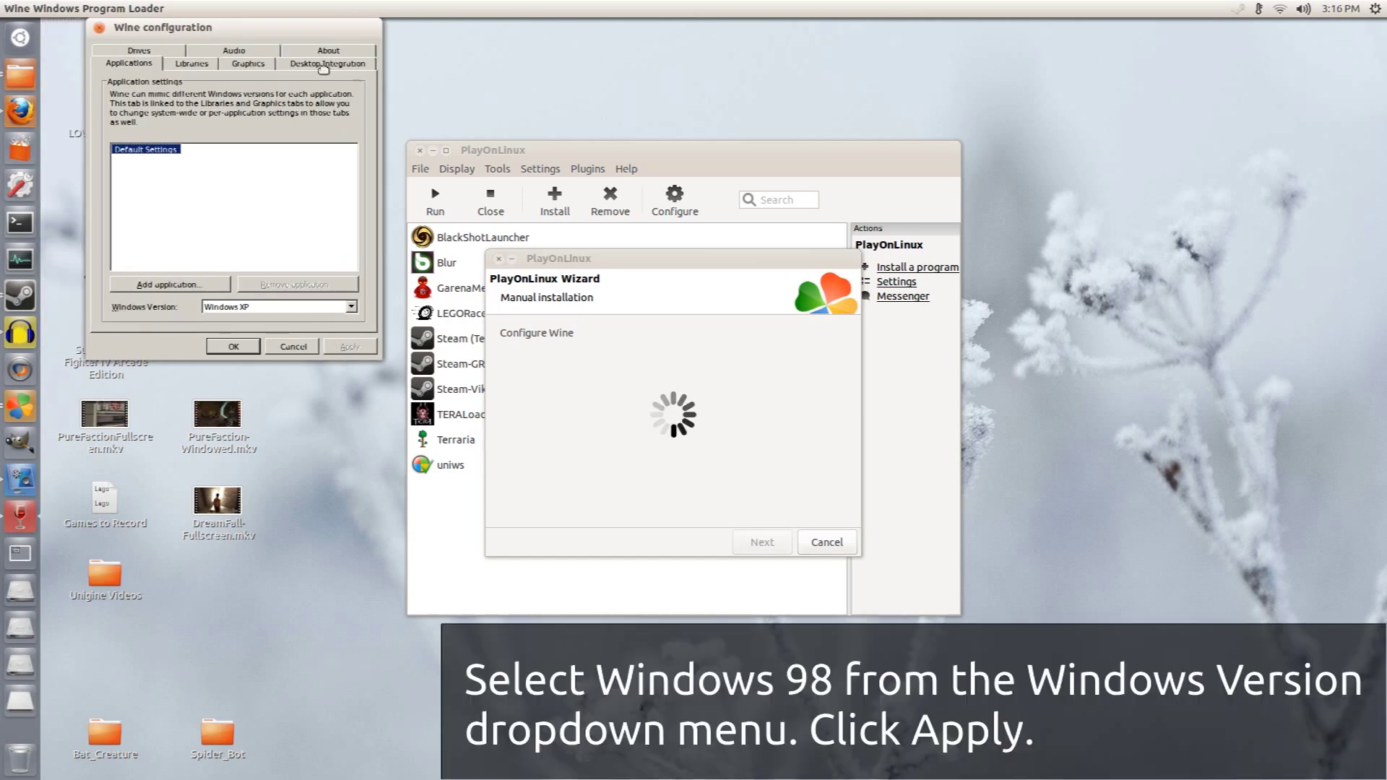
Set the Wine Windows version to Windows 98 and apply it
left_click_drag(171, 32, 660, 202)
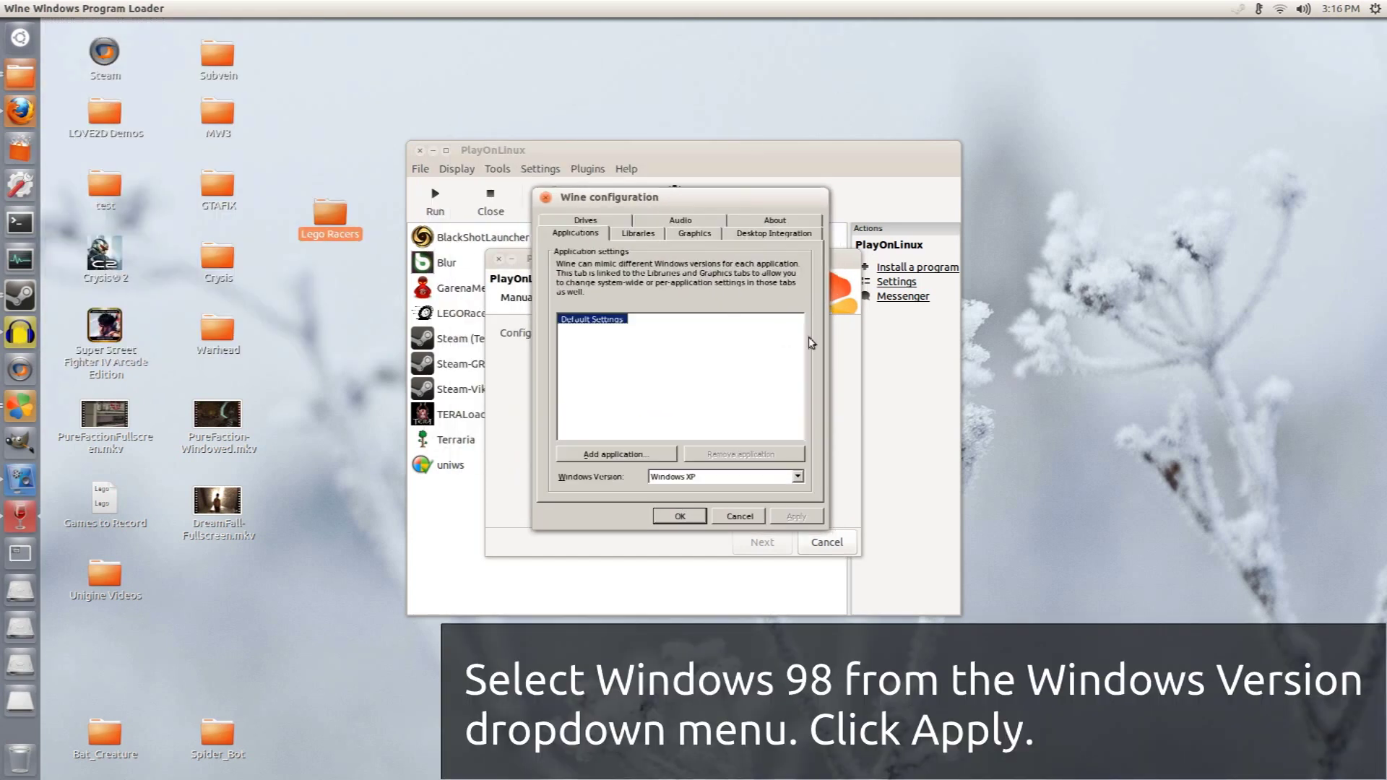
left_click(795, 477)
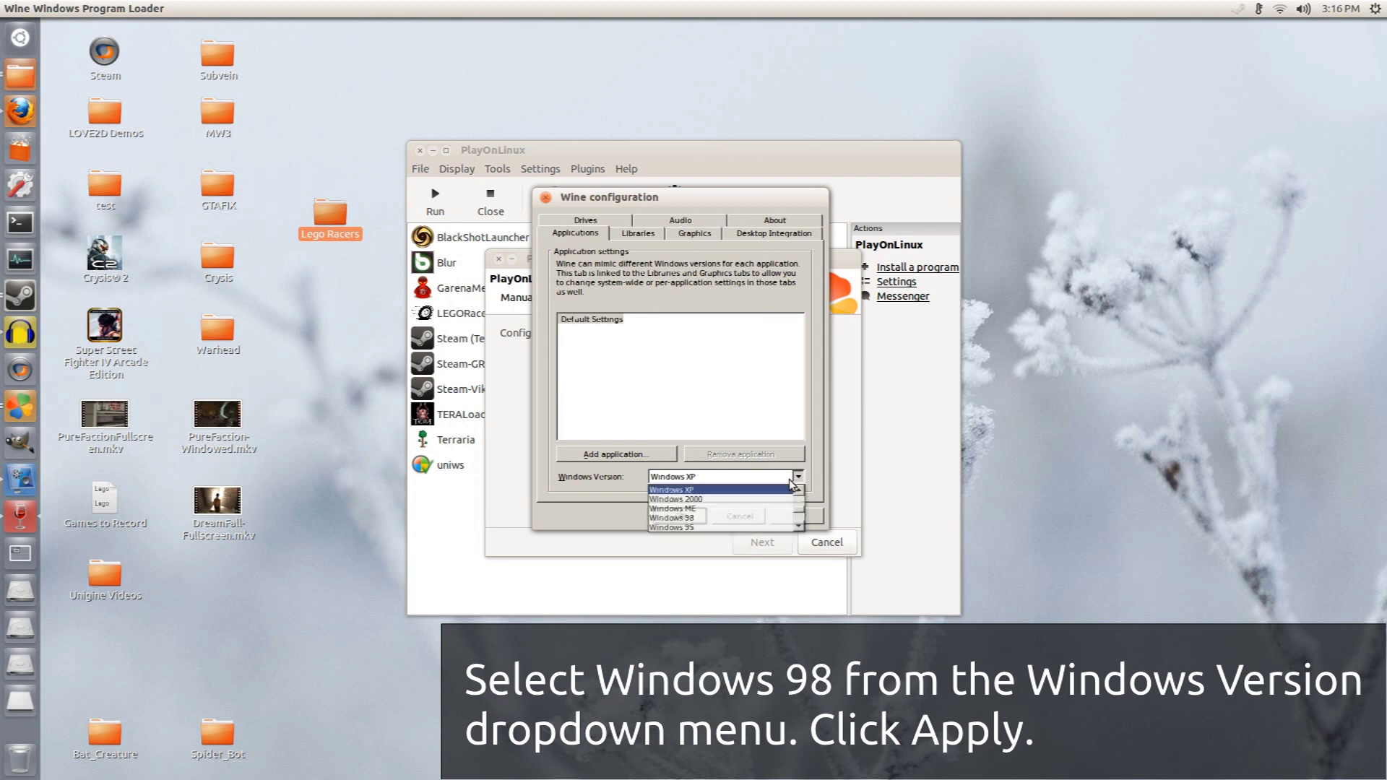
left_click(713, 519)
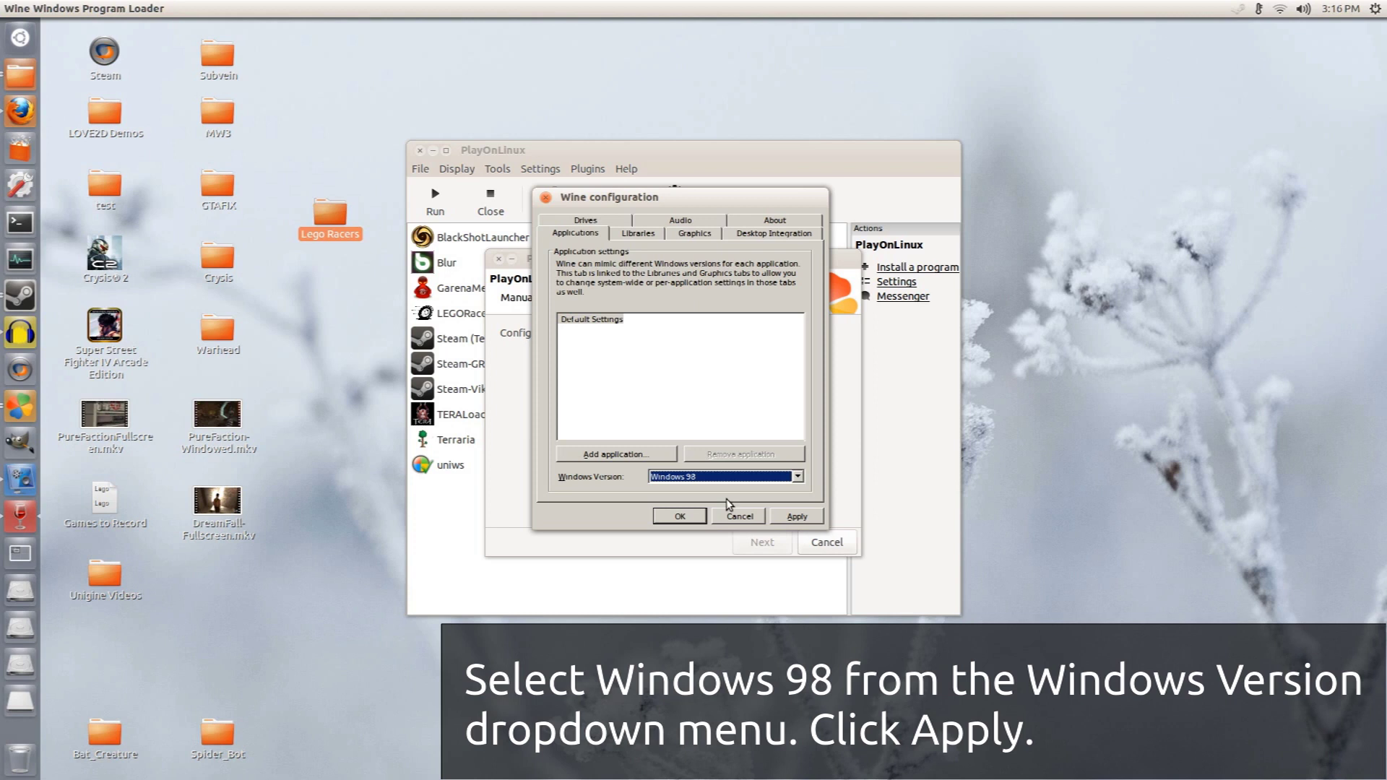
left_click(796, 516)
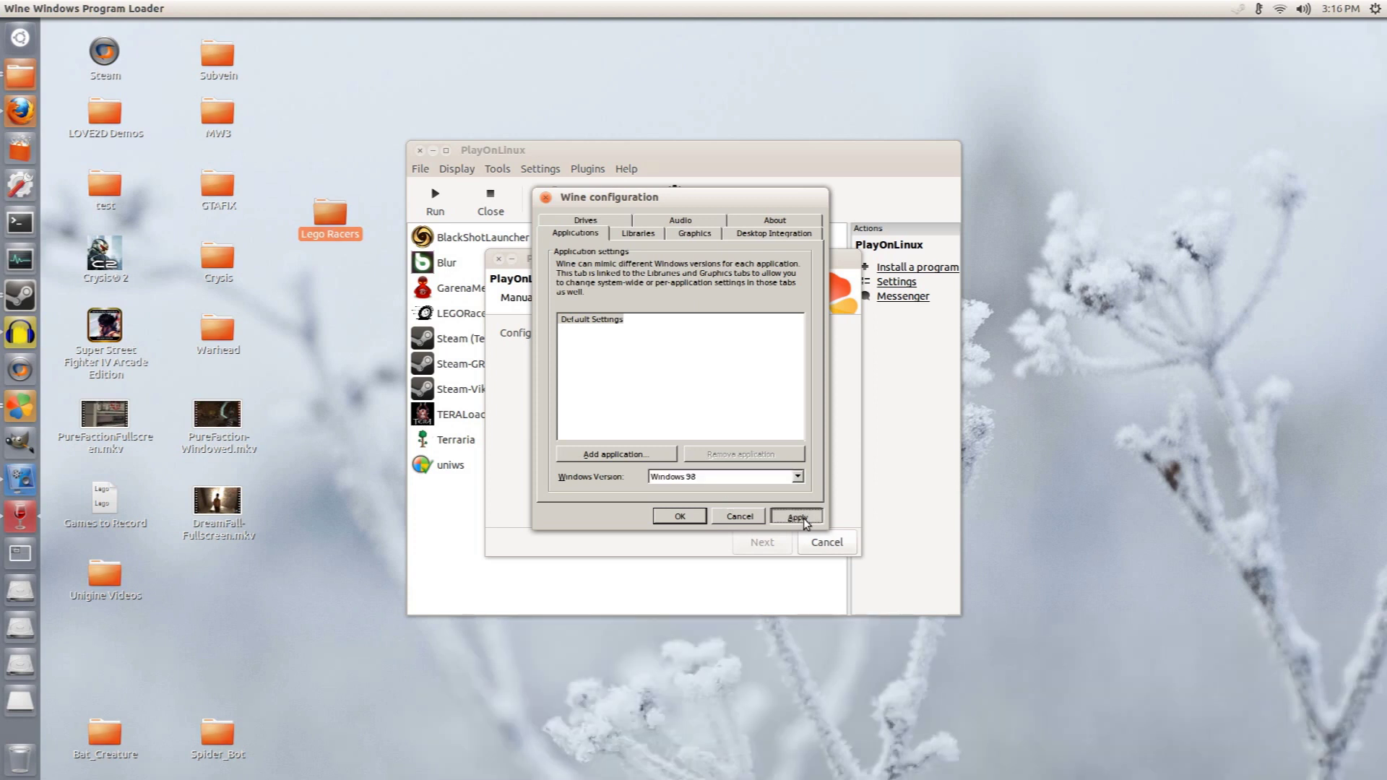
Enable a 1600 x 900 emulated virtual desktop in the Graphics settings and apply
left_click(679, 236)
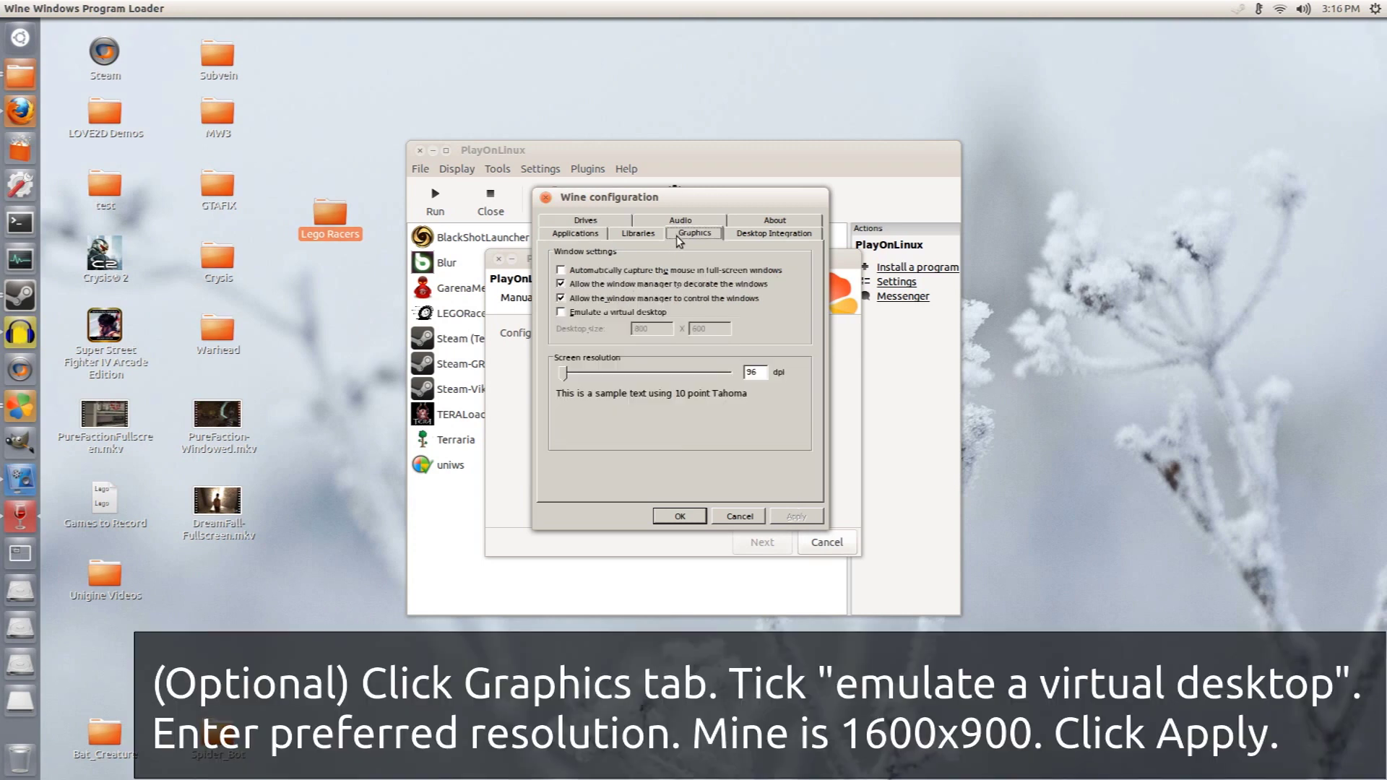
left_click(561, 313)
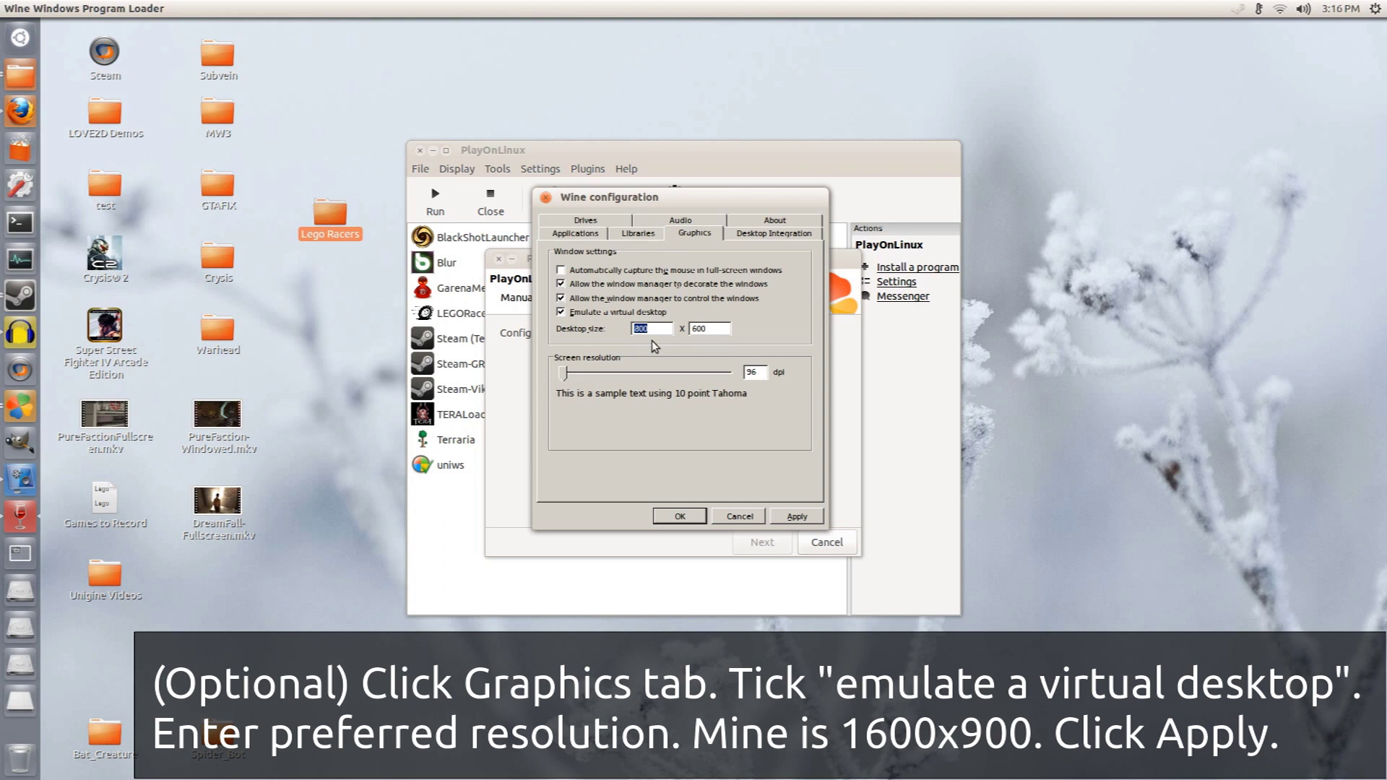
type("0")
key("Tab")
type("900")
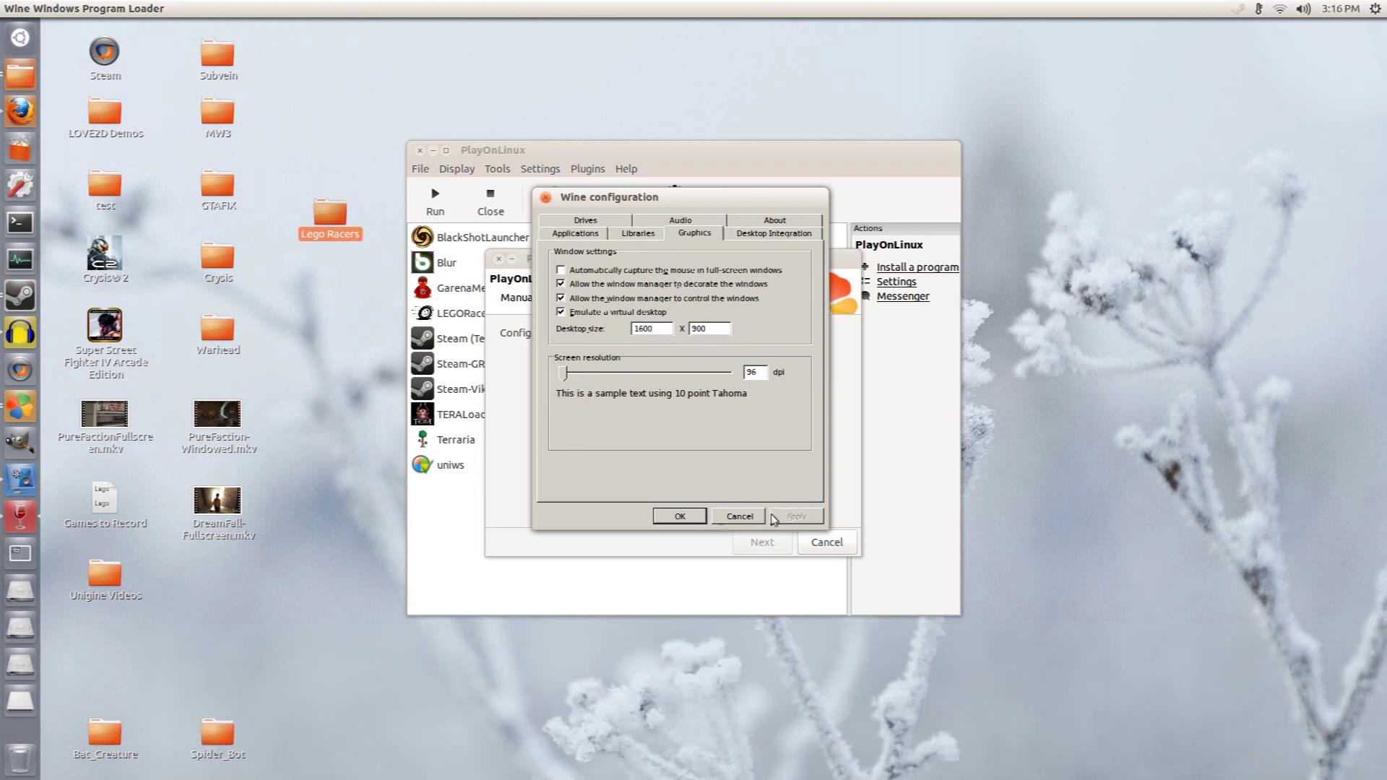
left_click(794, 514)
Save the Wine settings and choose CD-ROM: LEGO_RACERS as the install source
left_click(677, 515)
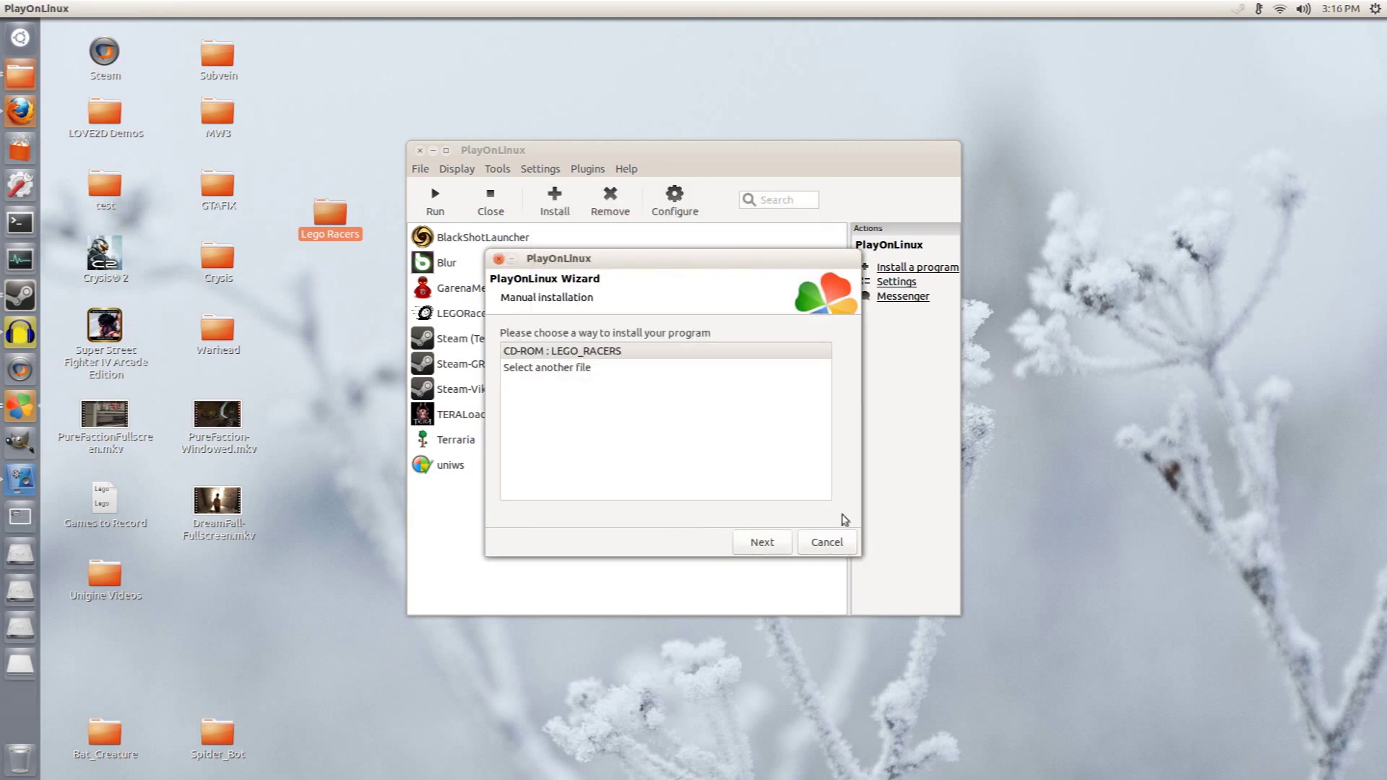
left_click(633, 354)
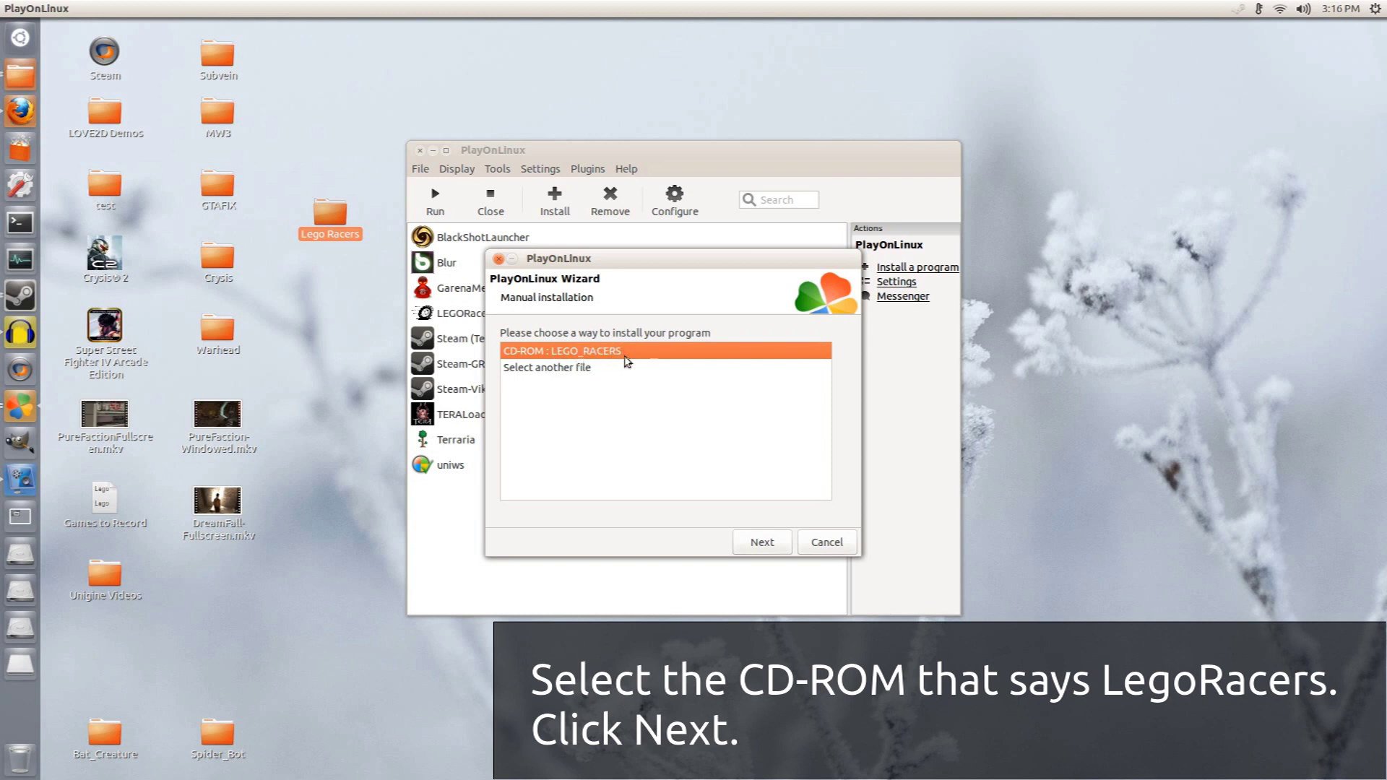
left_click(761, 545)
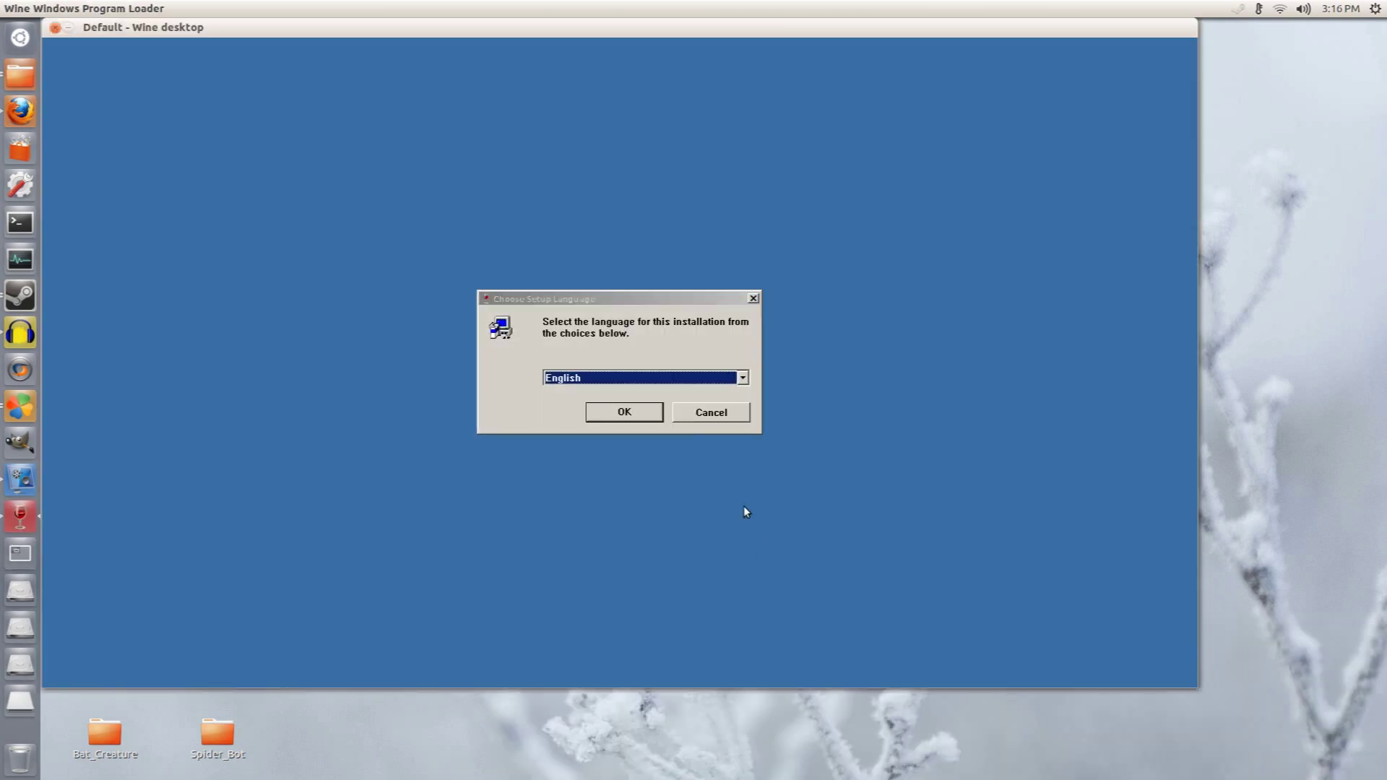
Choose English and accept the license, default destination and program folder in LEGO Racers setup
left_click_drag(577, 28, 662, 70)
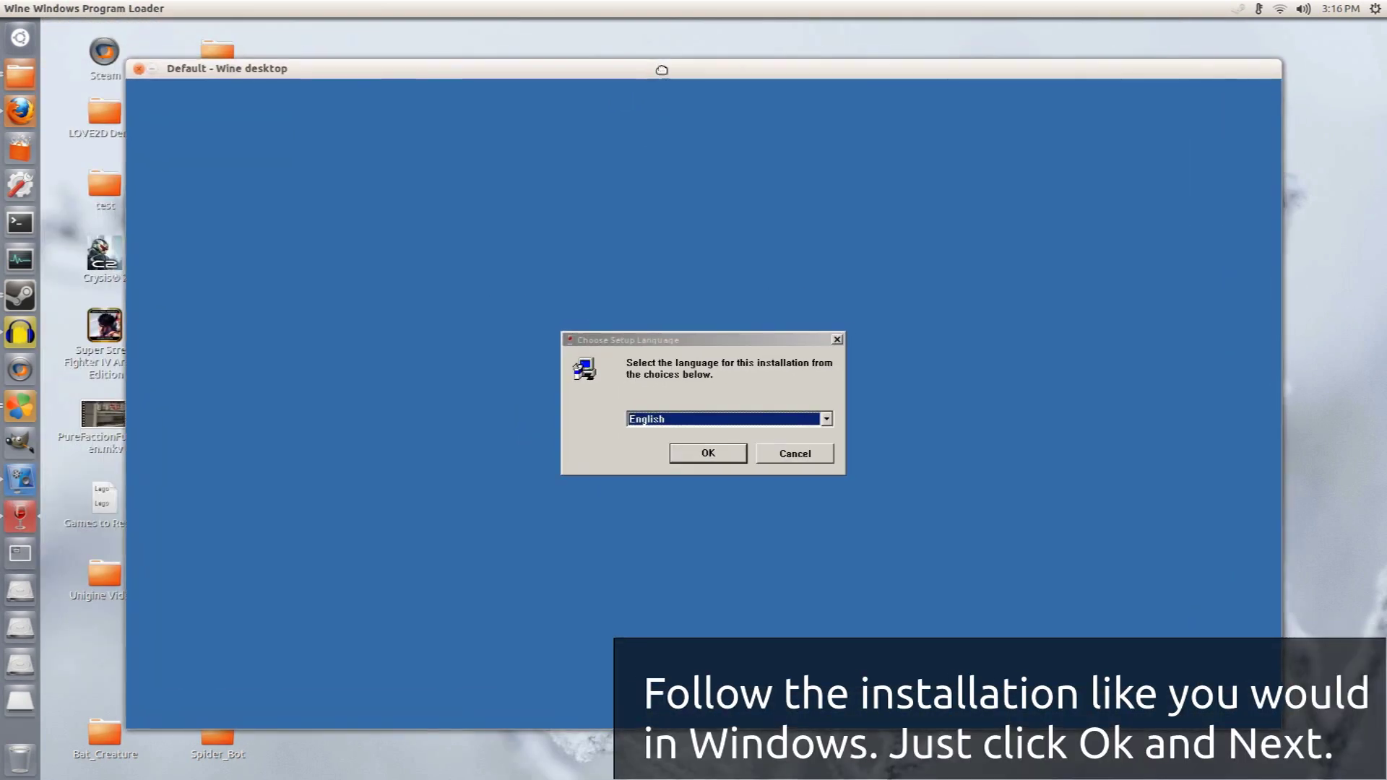
left_click(710, 453)
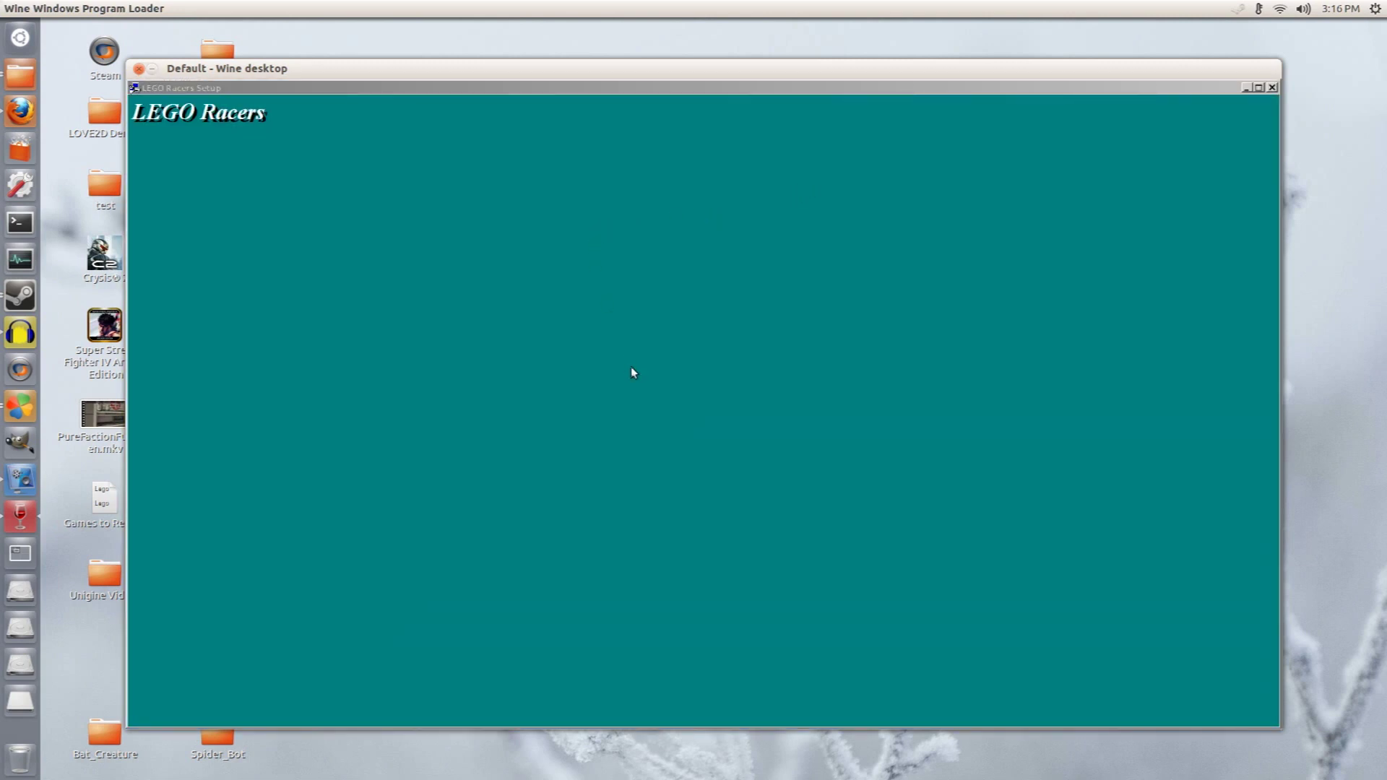
left_click(768, 514)
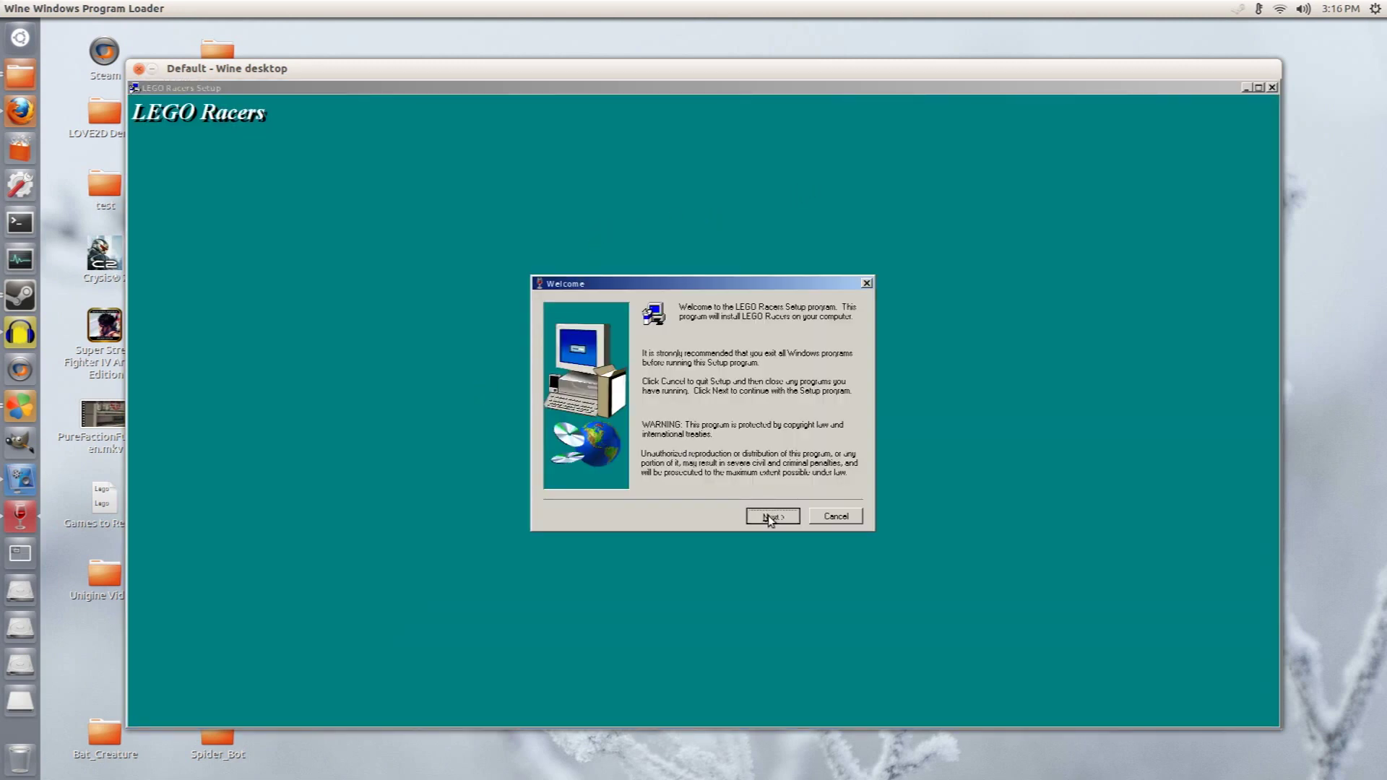
left_click(768, 514)
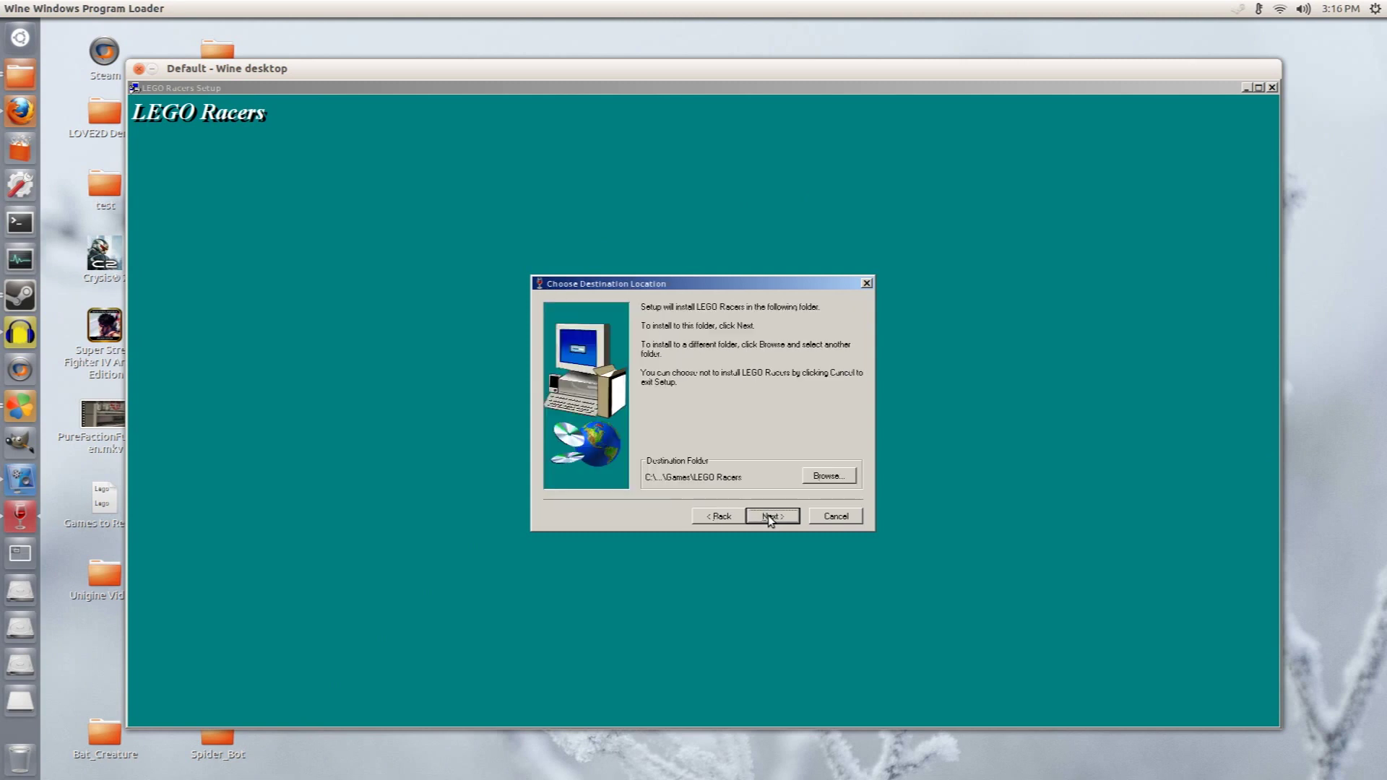
left_click(768, 514)
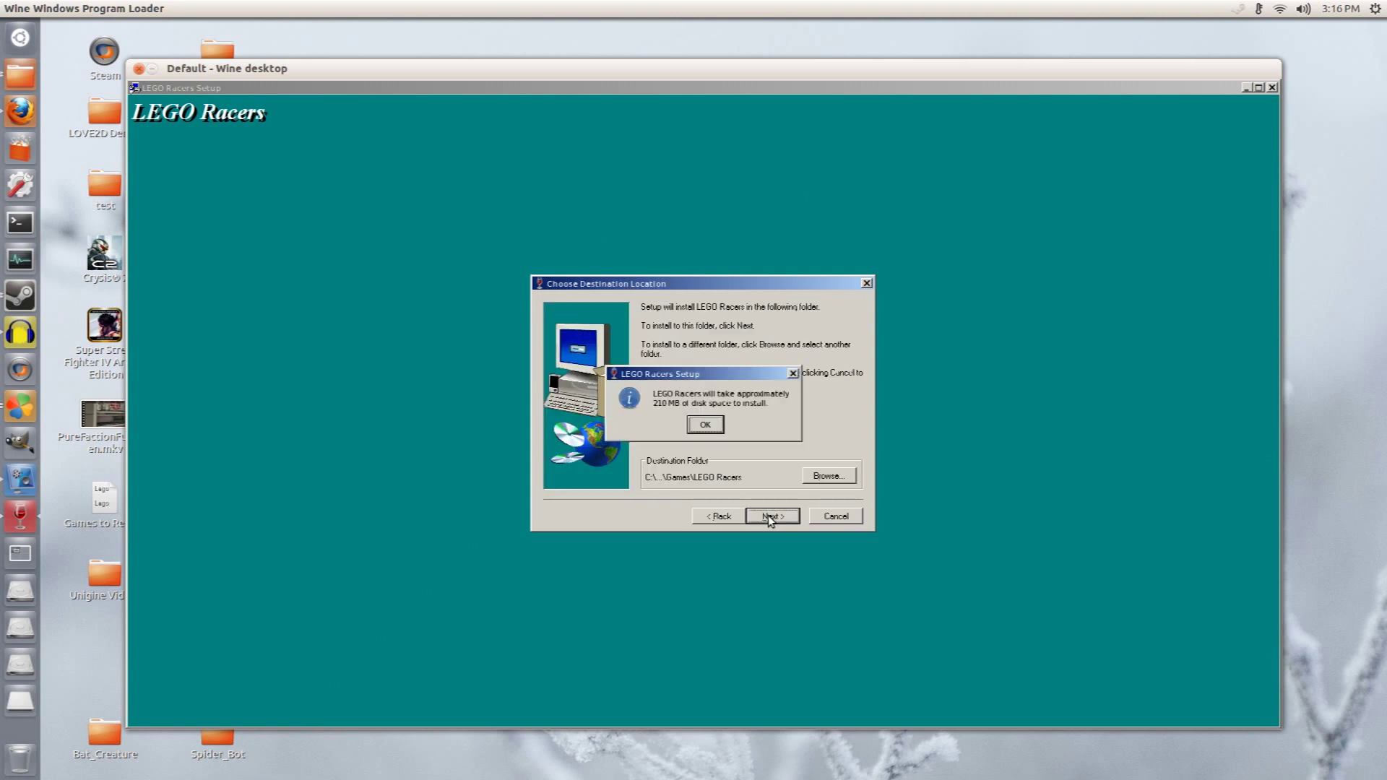
left_click(706, 426)
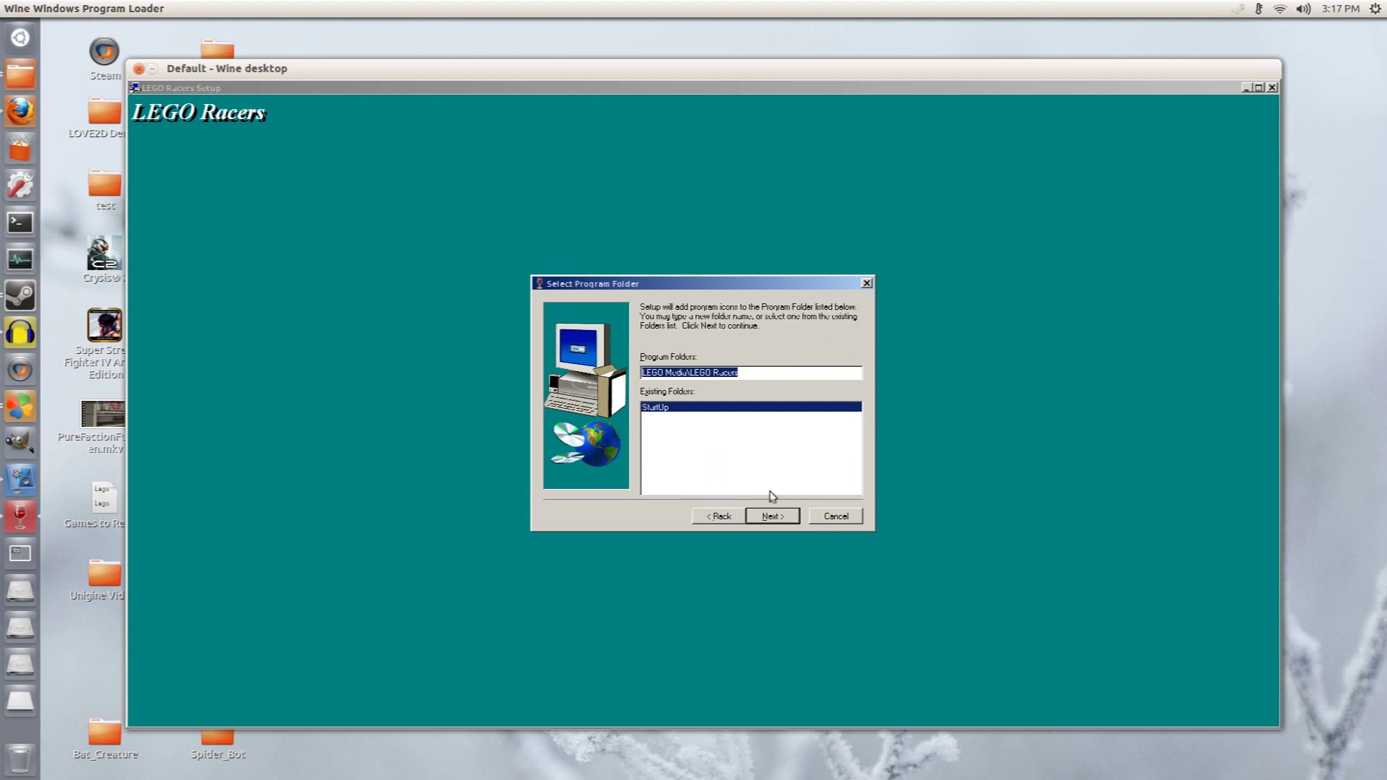
left_click(772, 517)
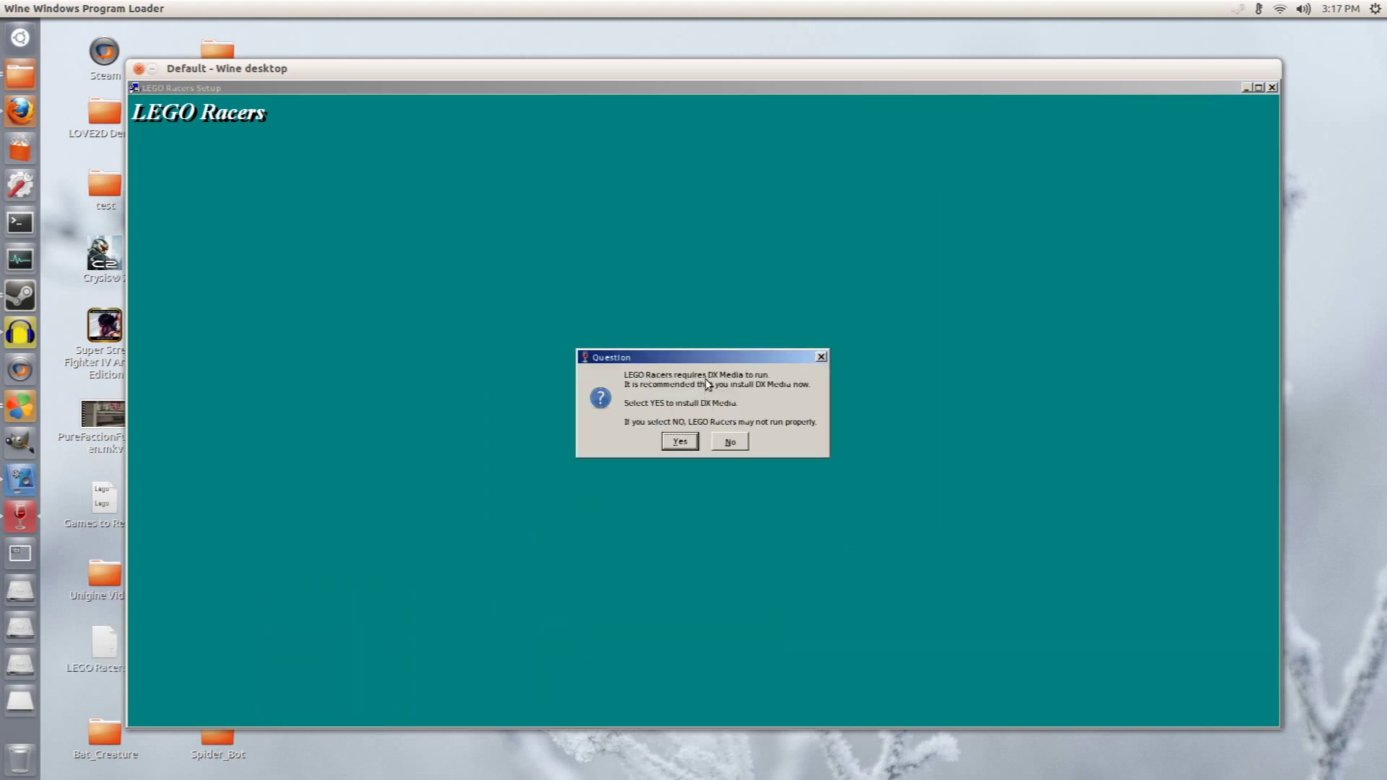
Accept the DX Media and DirectX 6.1 installs, then finish setup
left_click(680, 440)
left_click(681, 443)
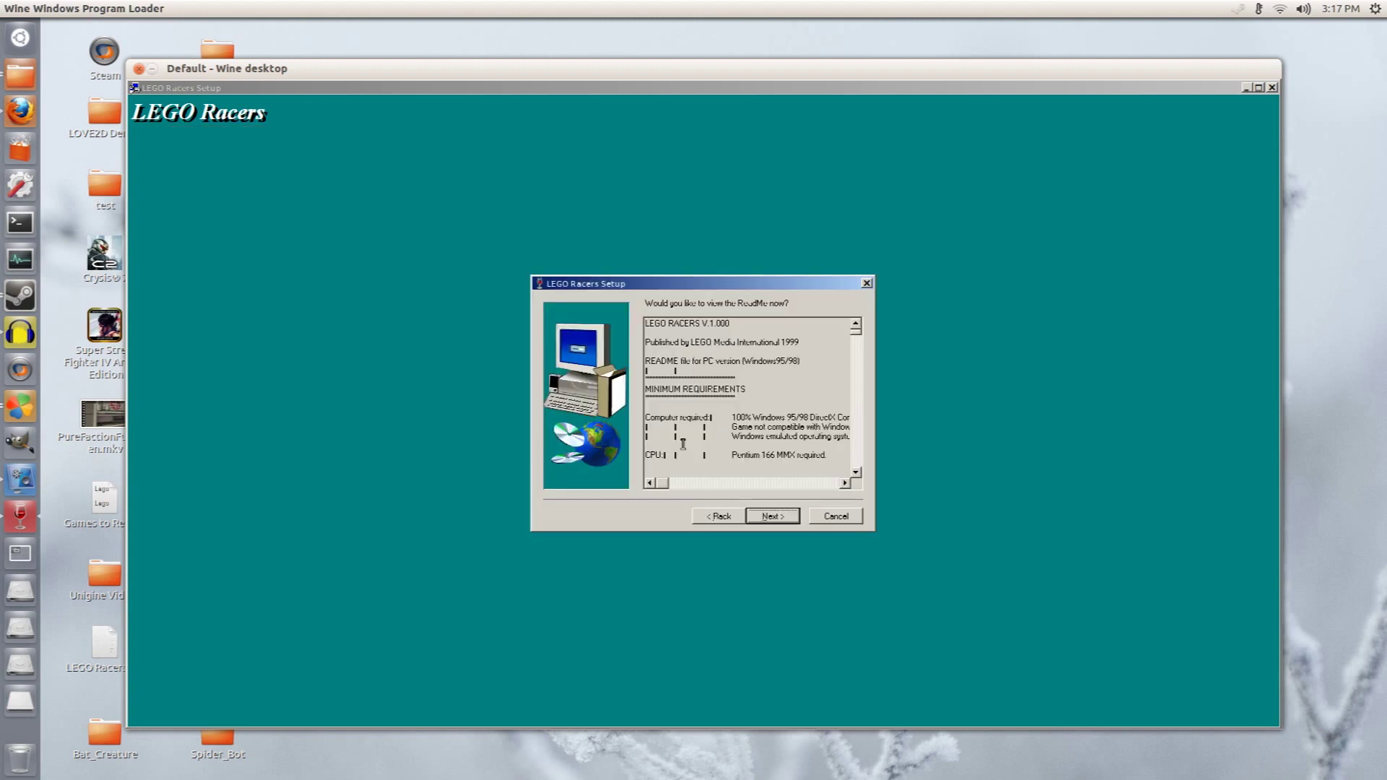
left_click(765, 517)
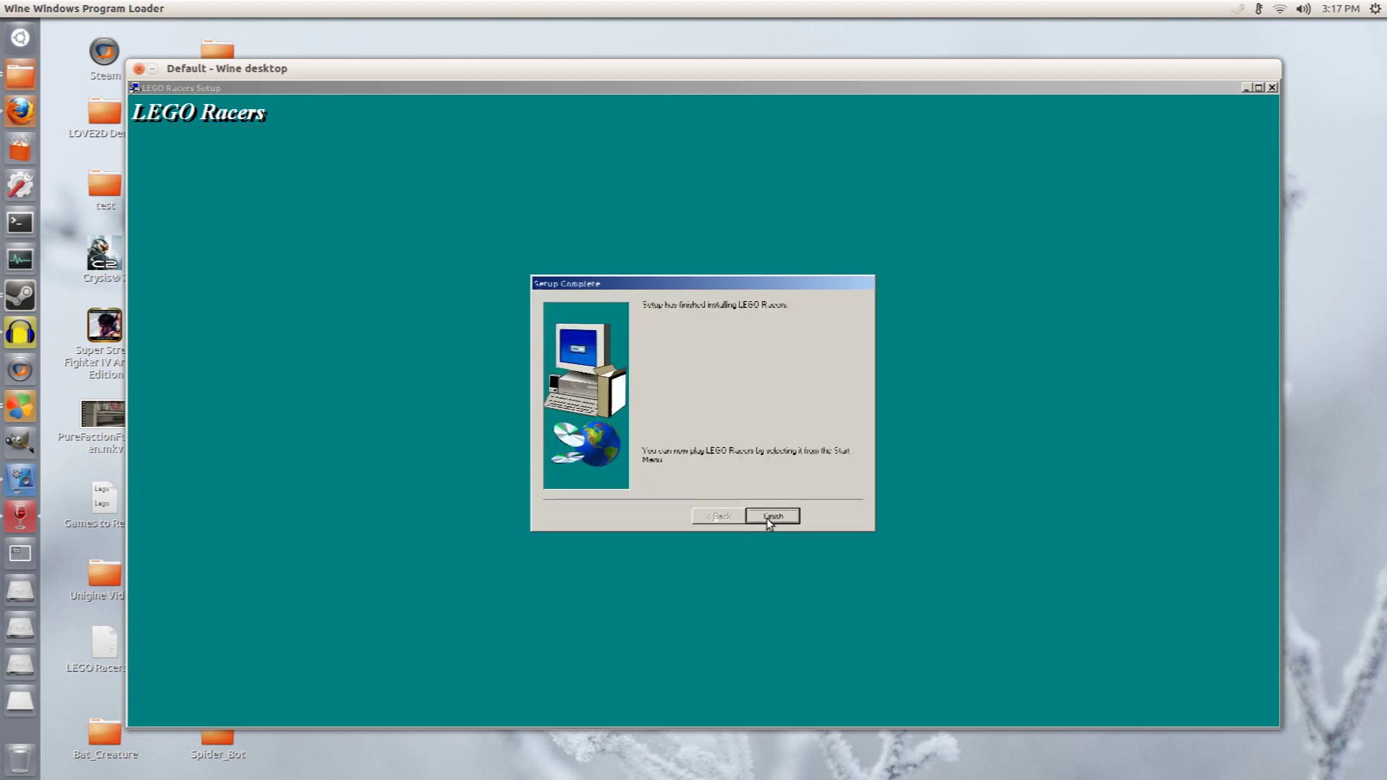
left_click(767, 518)
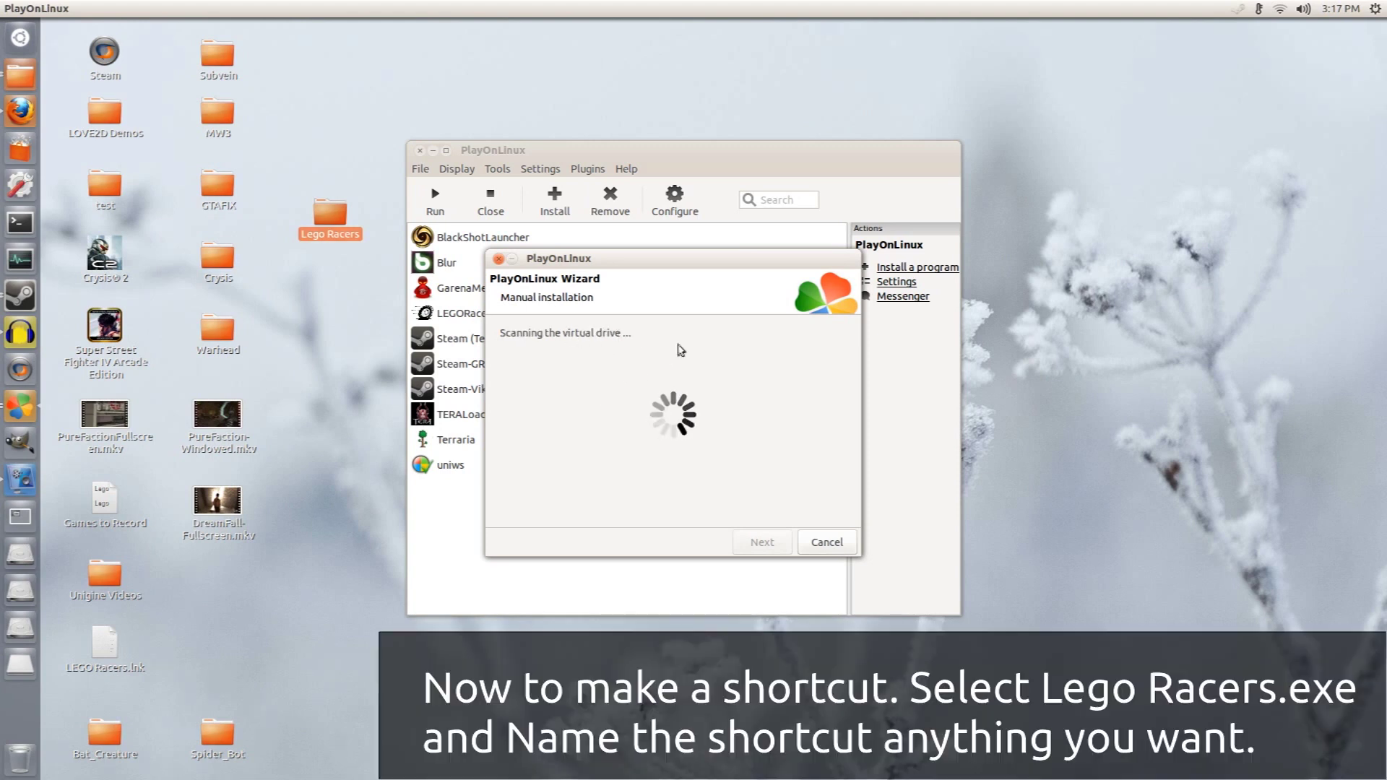
Create a LEGORacers-Tutorial shortcut for LEGORacers.exe and decline making another
left_click(583, 388)
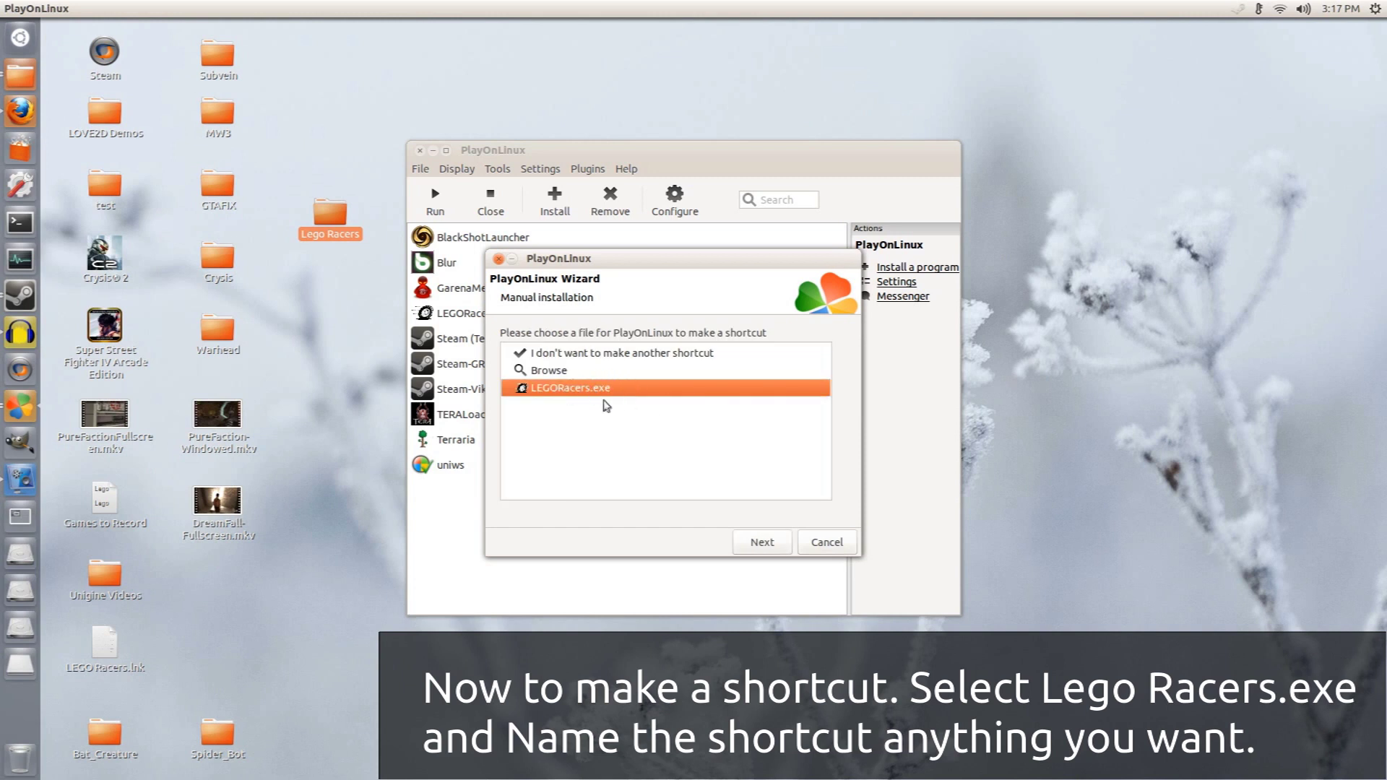
left_click(754, 543)
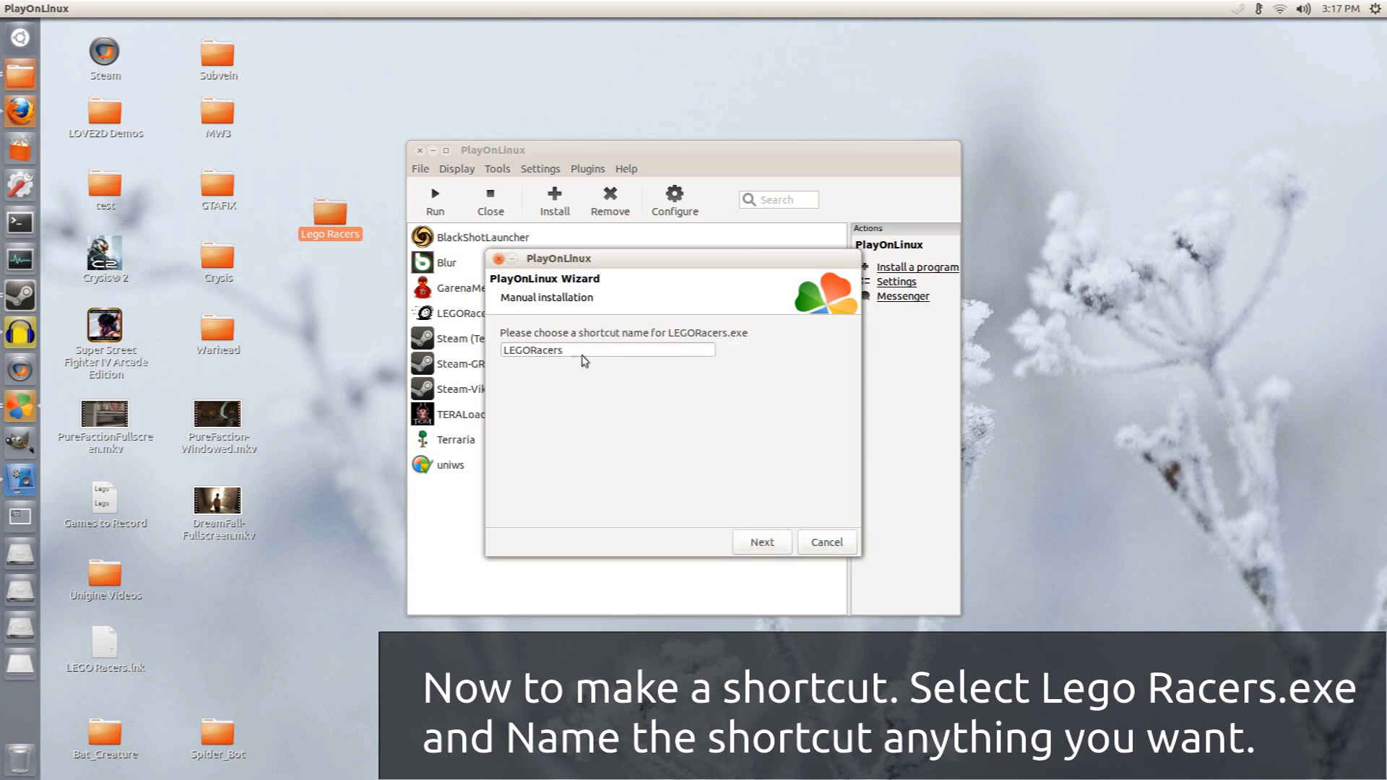
left_click(583, 355)
type("-Tutorial")
left_click(752, 527)
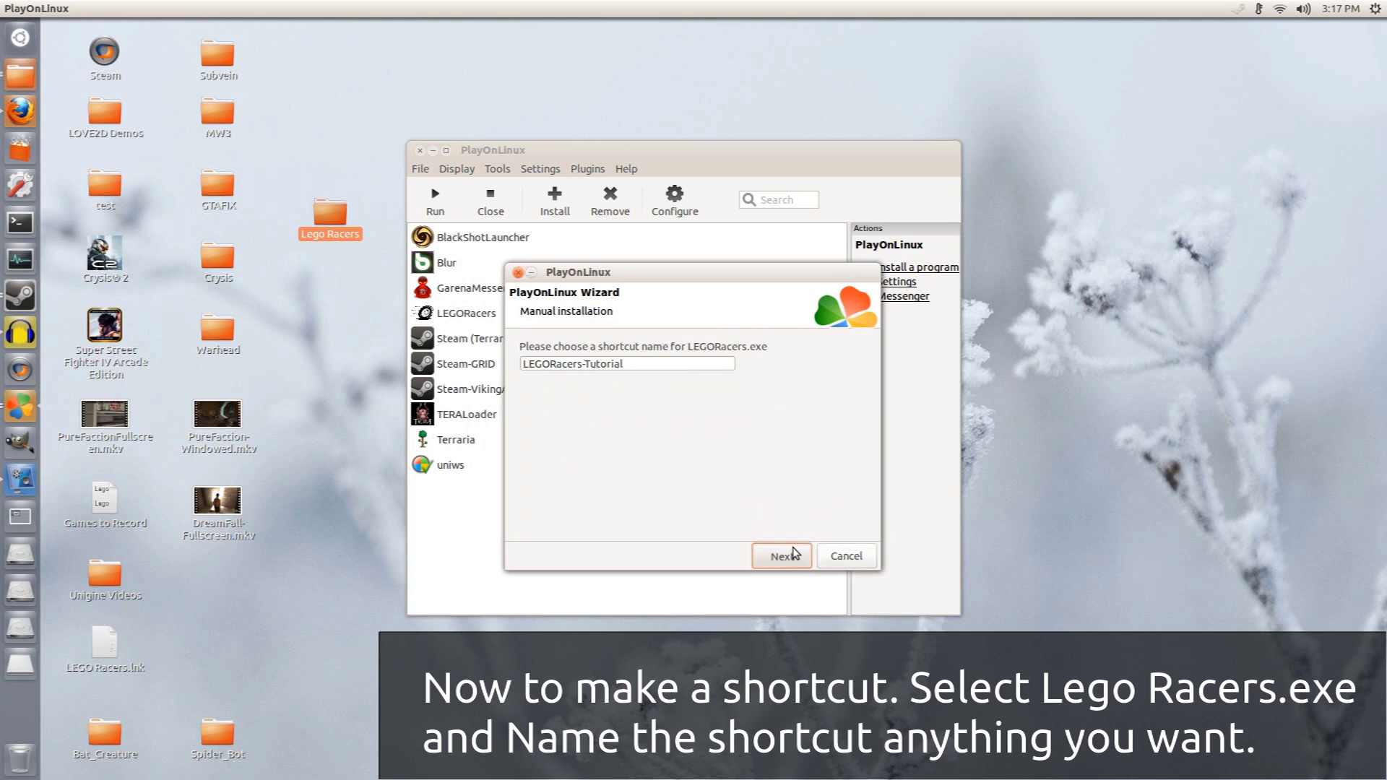
left_click(793, 555)
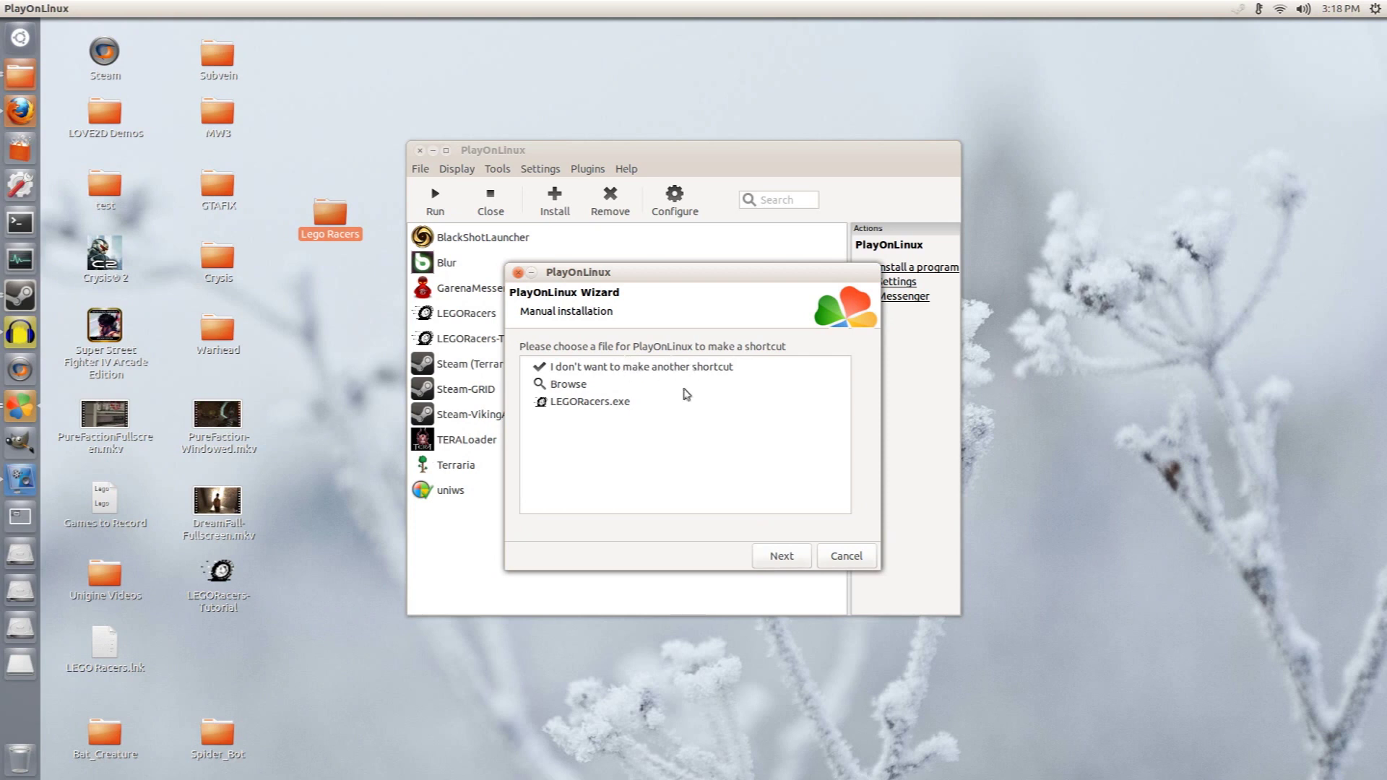
left_click(704, 374)
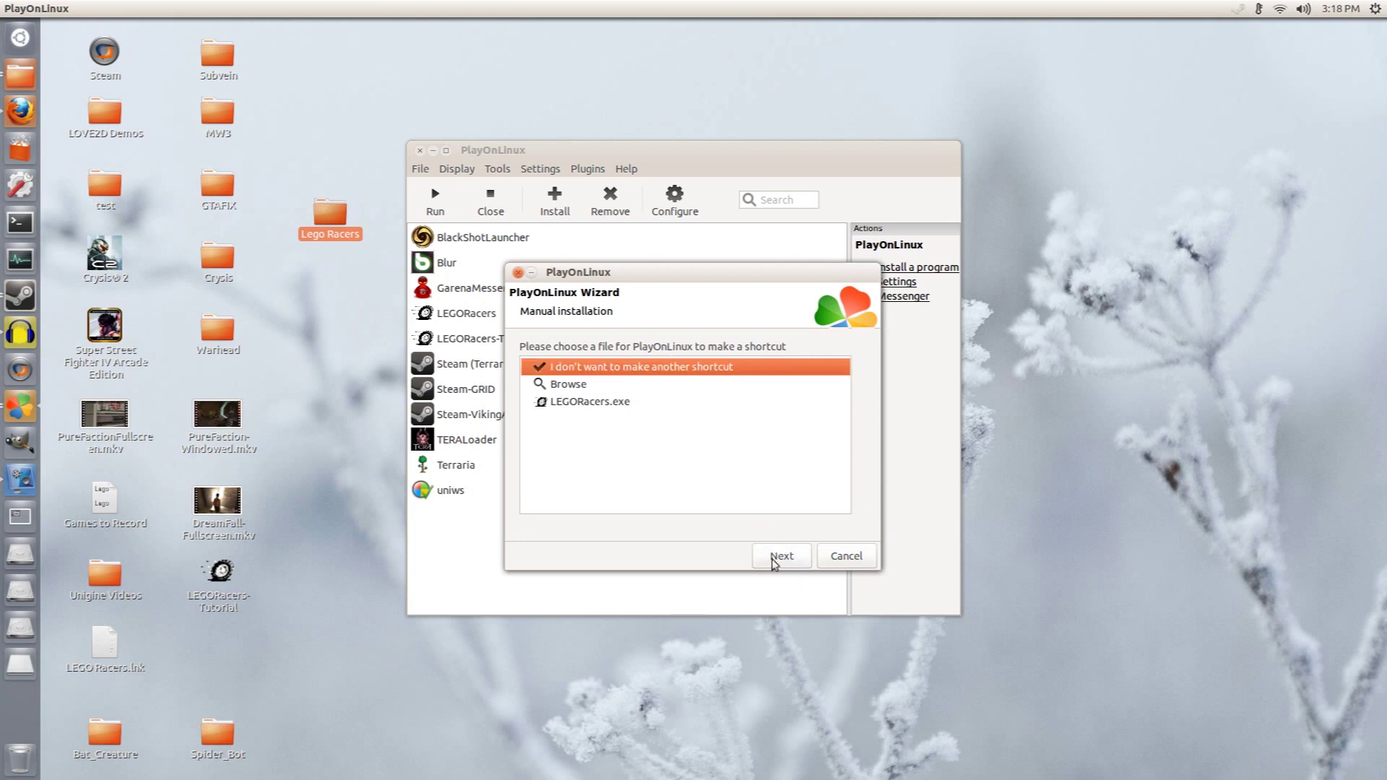
left_click(774, 563)
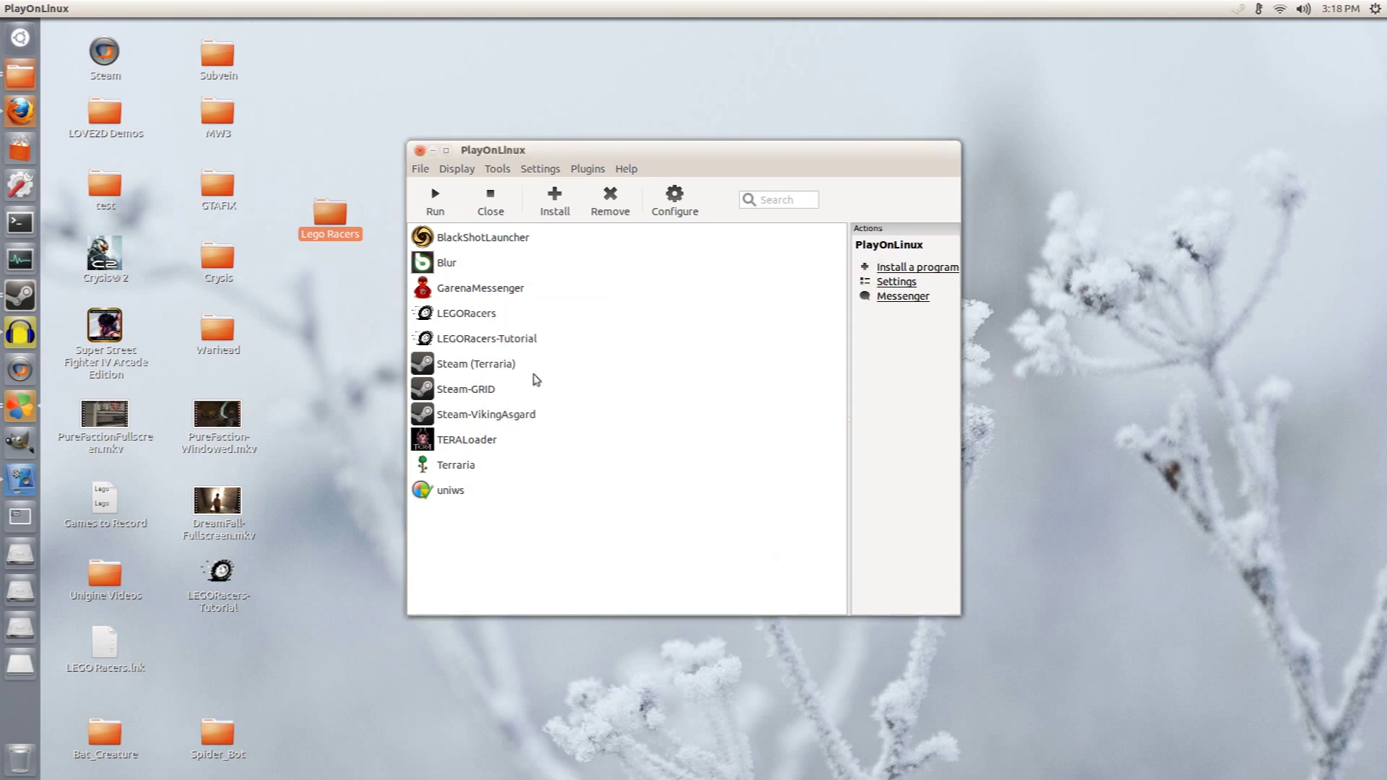
Select LEGORacers-Tutorial and bring up its actions to open the application's directory
left_click(519, 347)
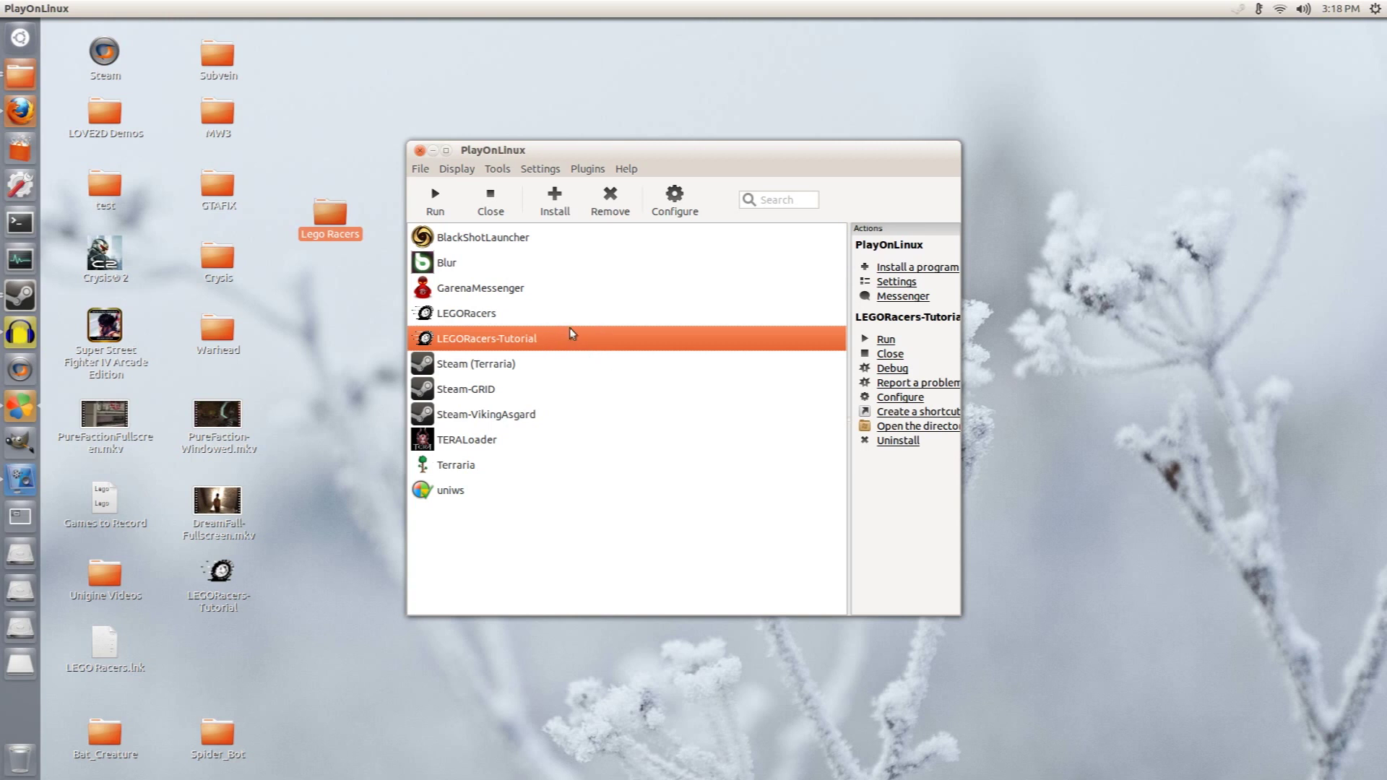
right_click(544, 337)
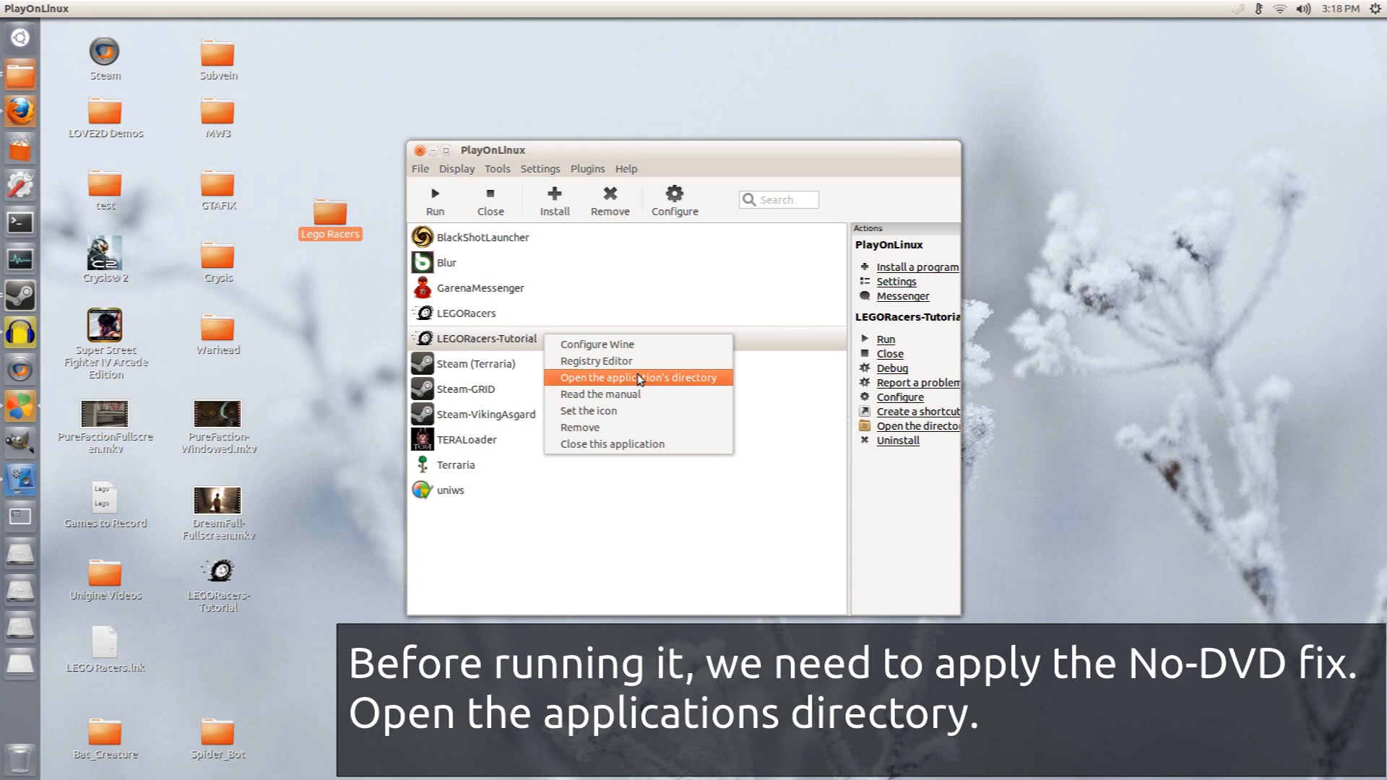
Open the game's installation folder and tile it beside the desktop Lego Racers folder
left_click(637, 375)
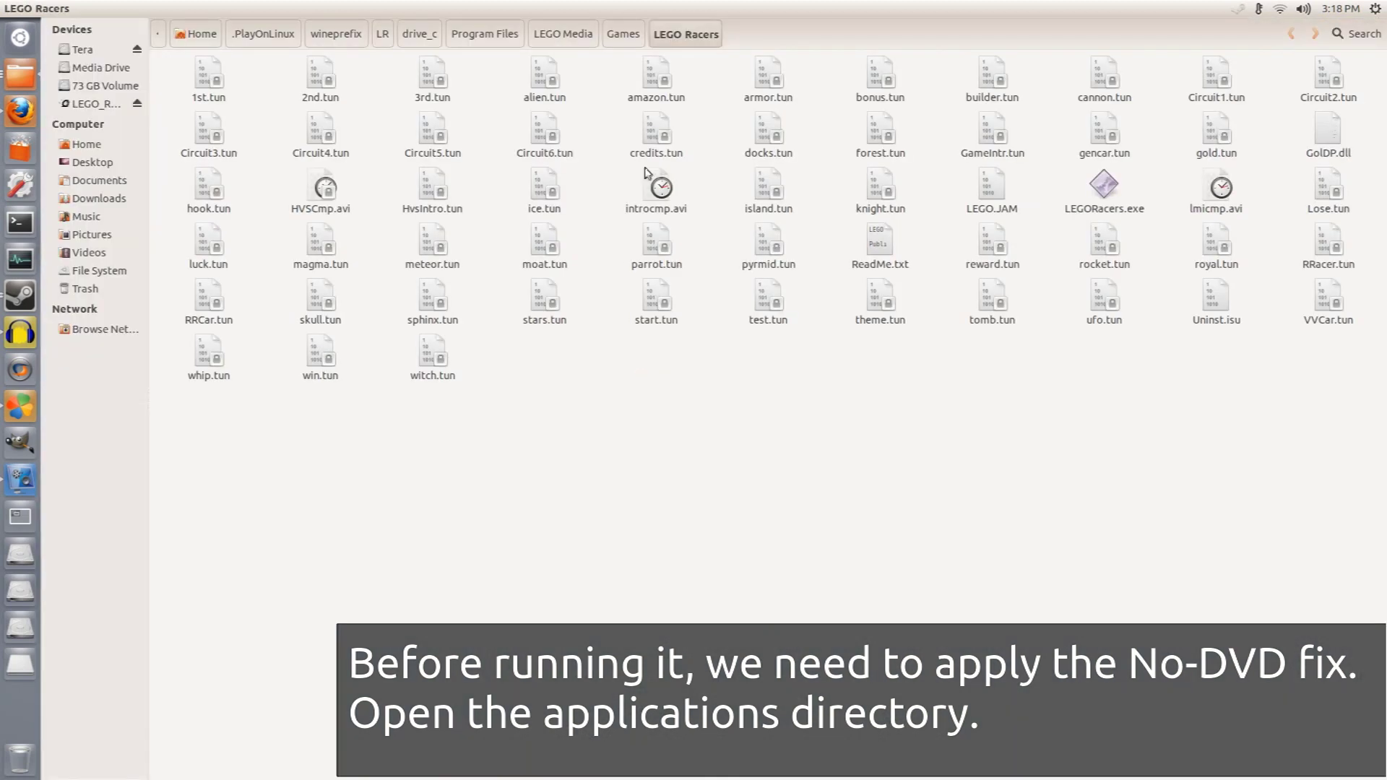
key("ctrl+super+Down")
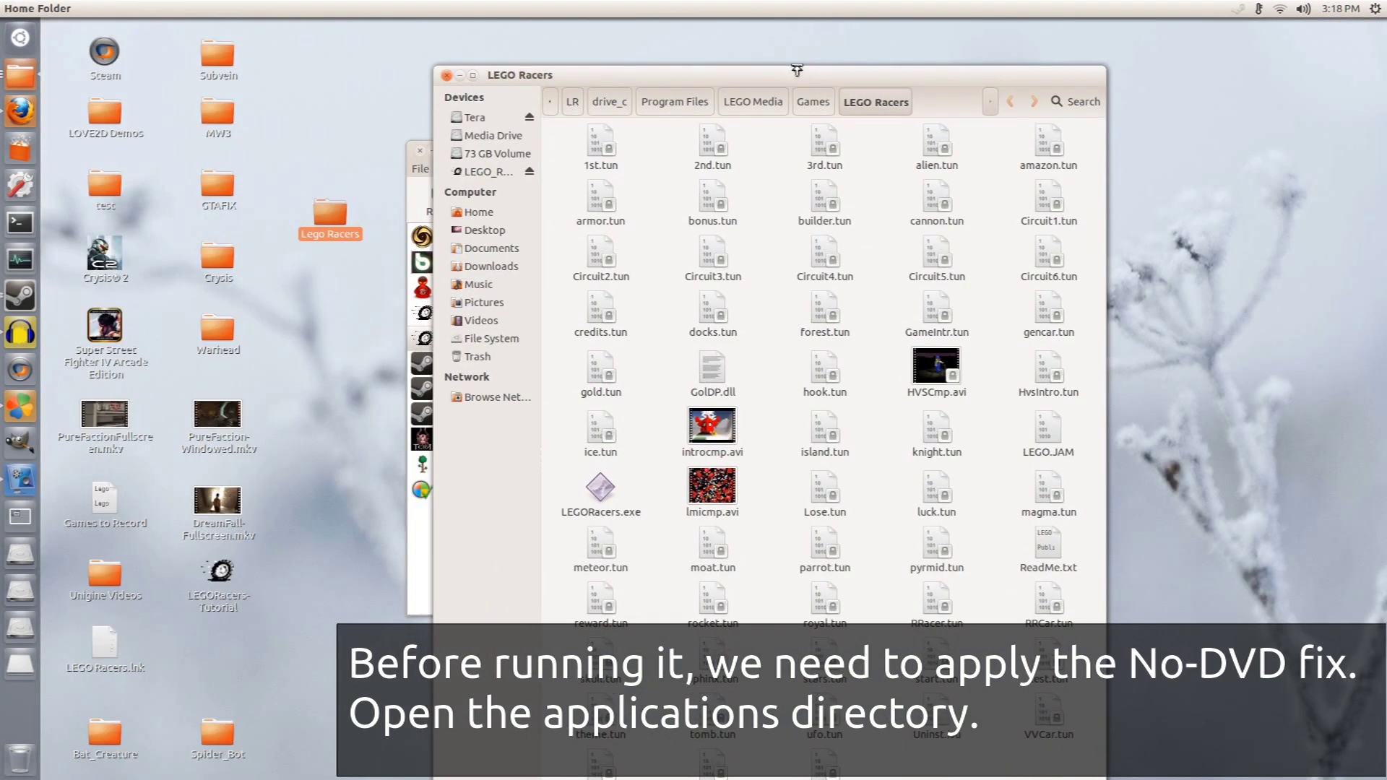
left_click(32, 80)
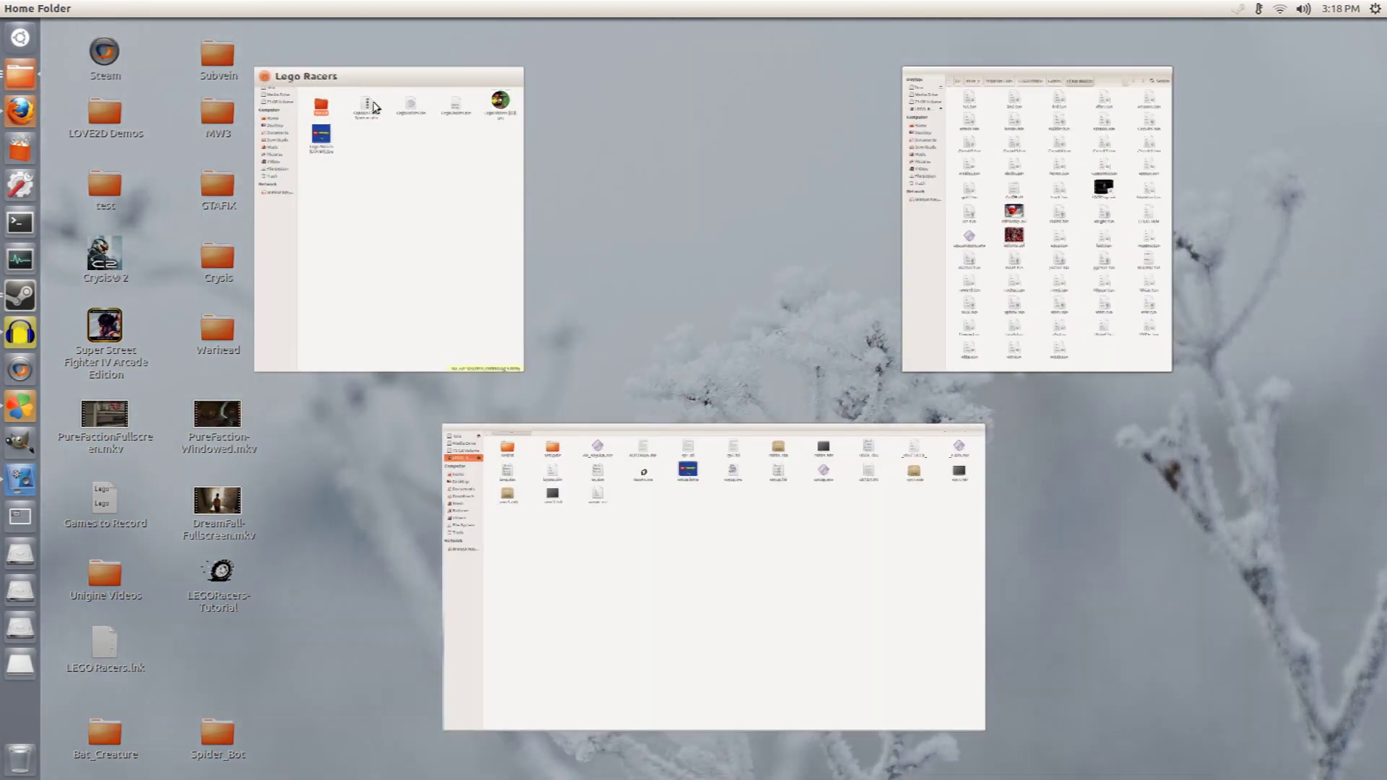
left_click(474, 140)
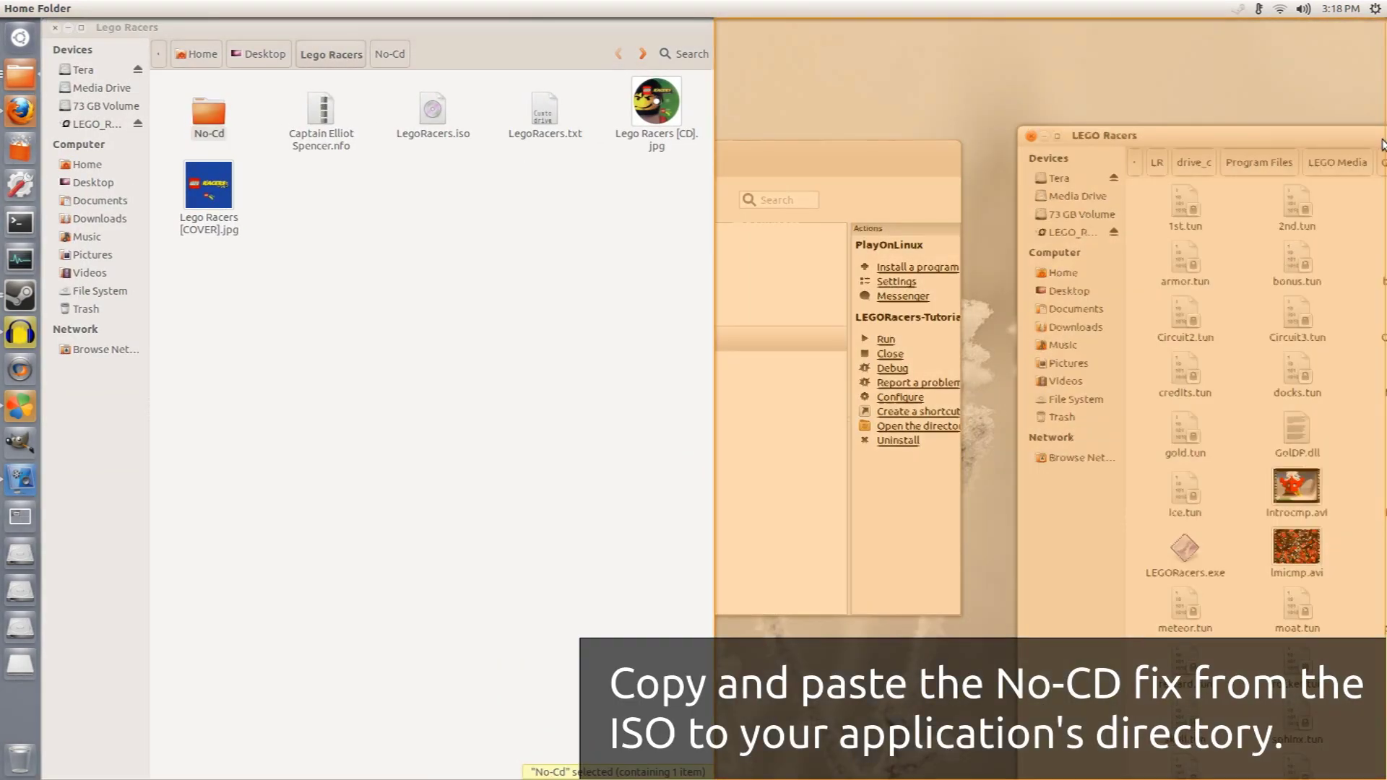
left_click_drag(1381, 144, 1382, 144)
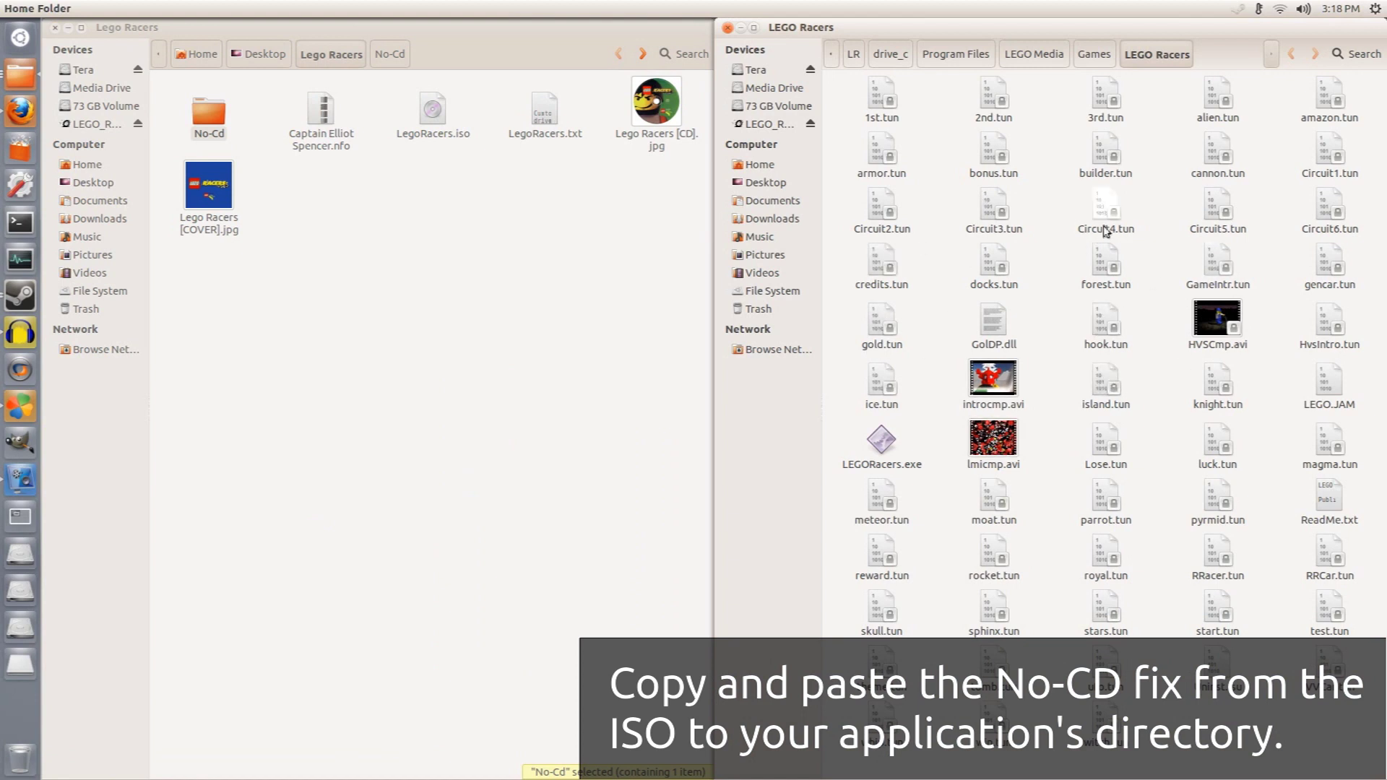
left_click_drag(472, 242, 377, 192)
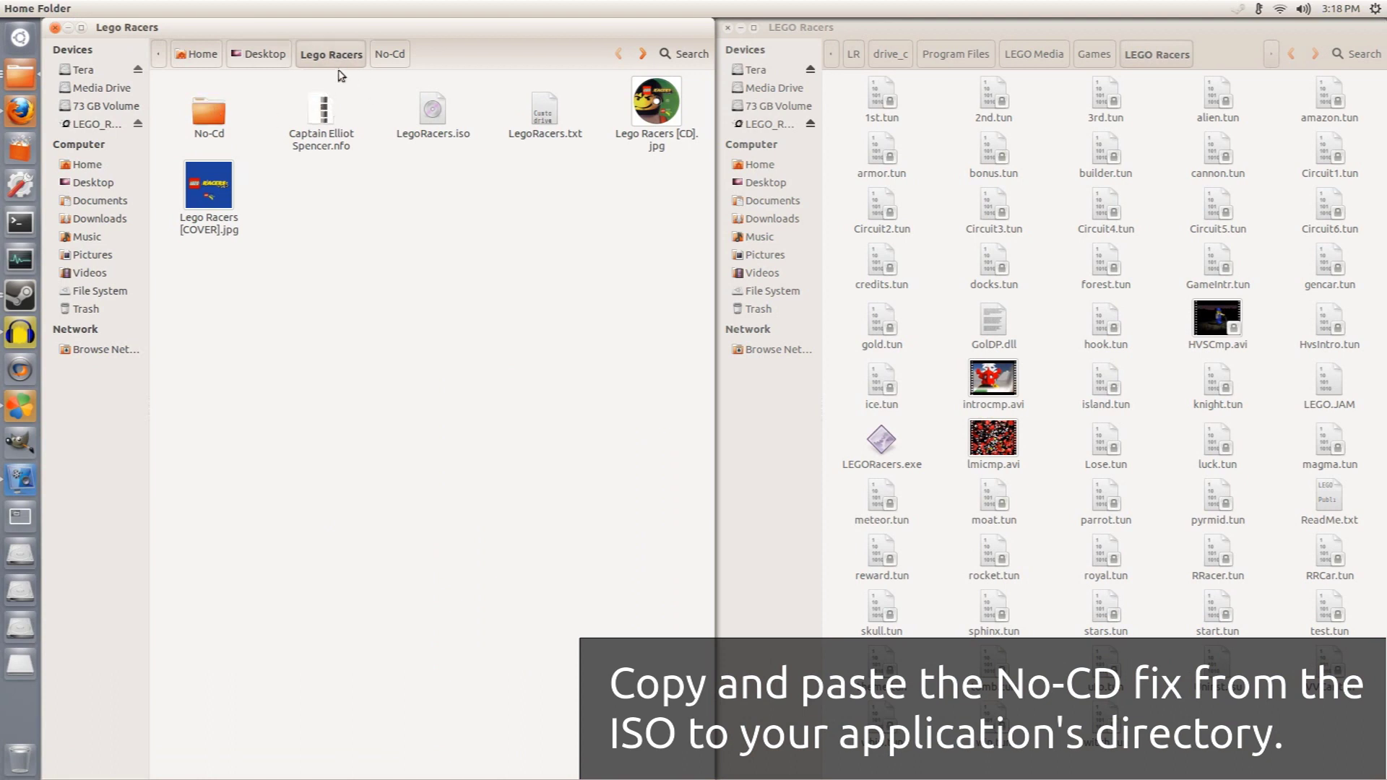
Copy the No-CD LEGORacers.exe from the No-Cd folder
left_click(431, 128)
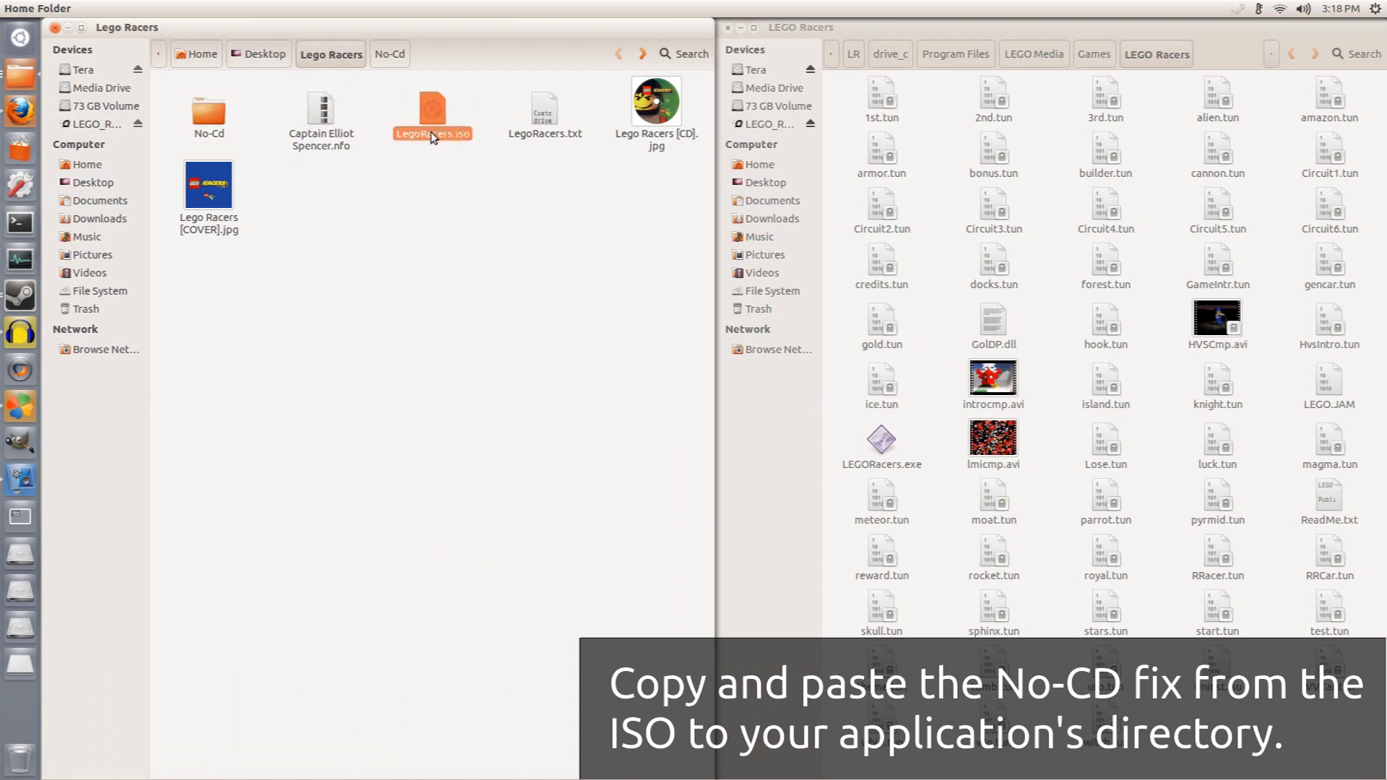
left_click(429, 175)
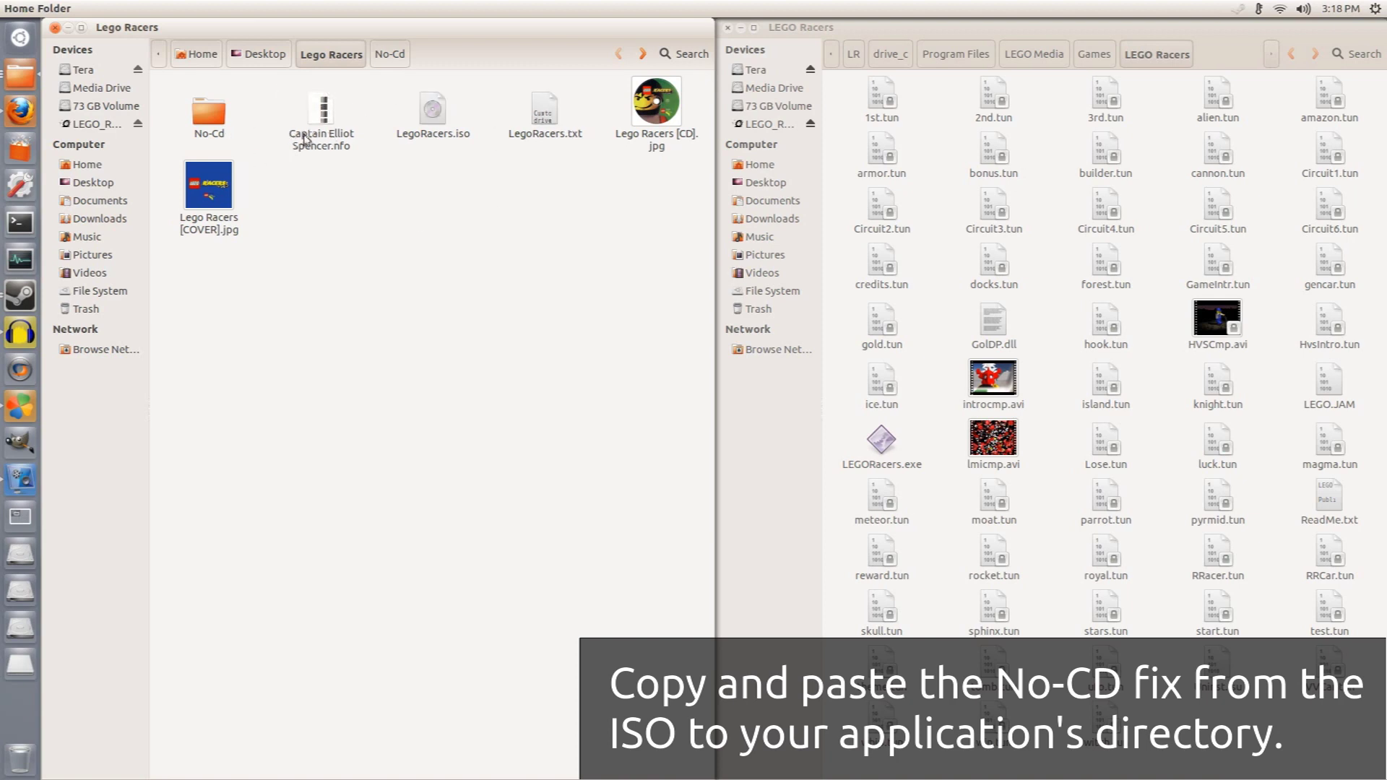
double_click(204, 125)
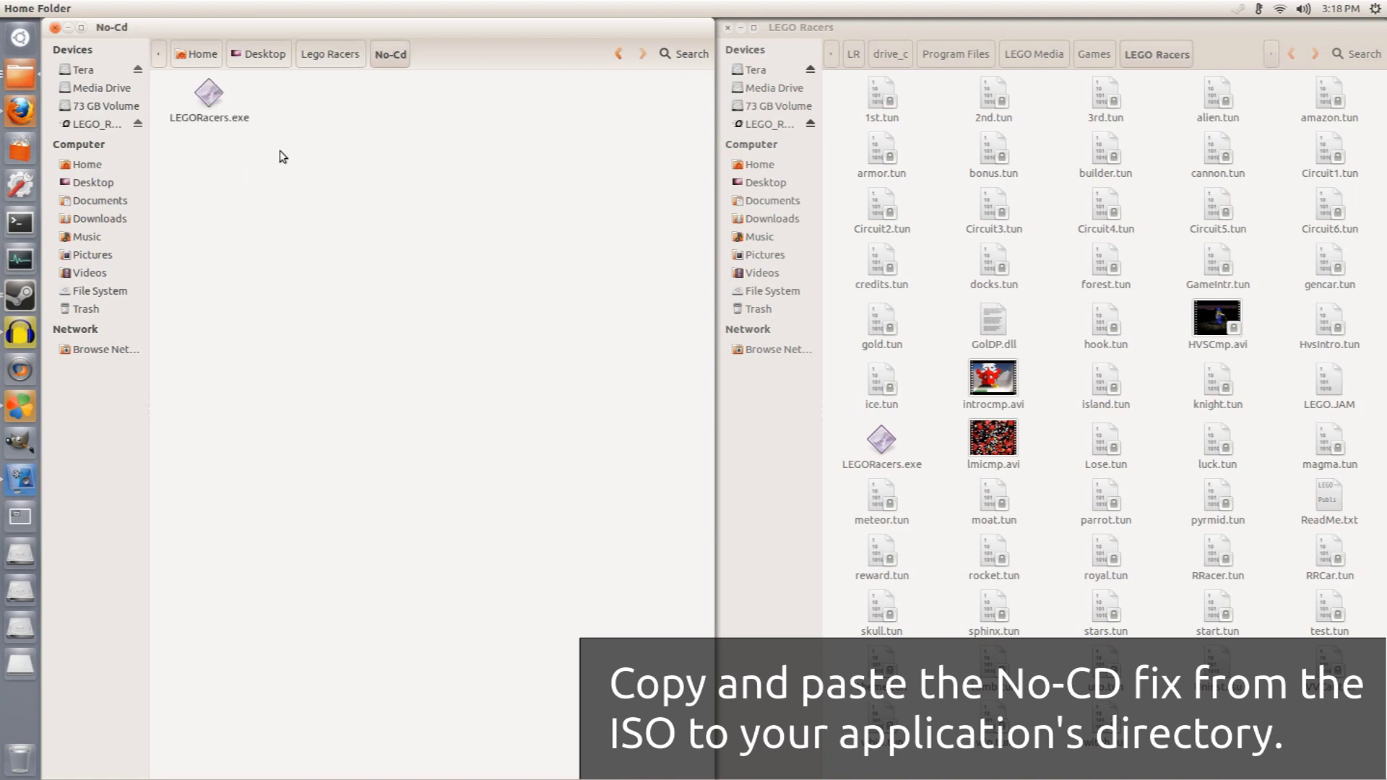
left_click(207, 127)
right_click(207, 127)
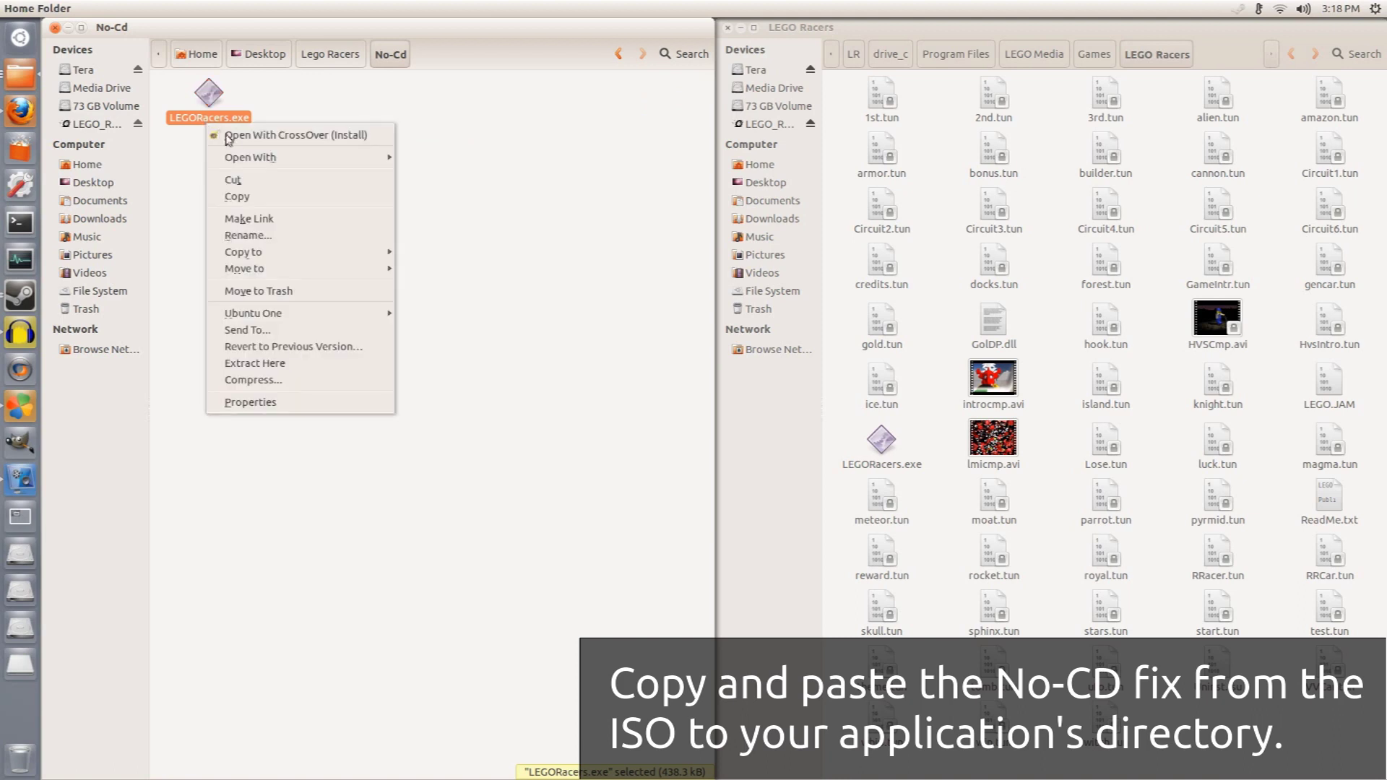
left_click(254, 195)
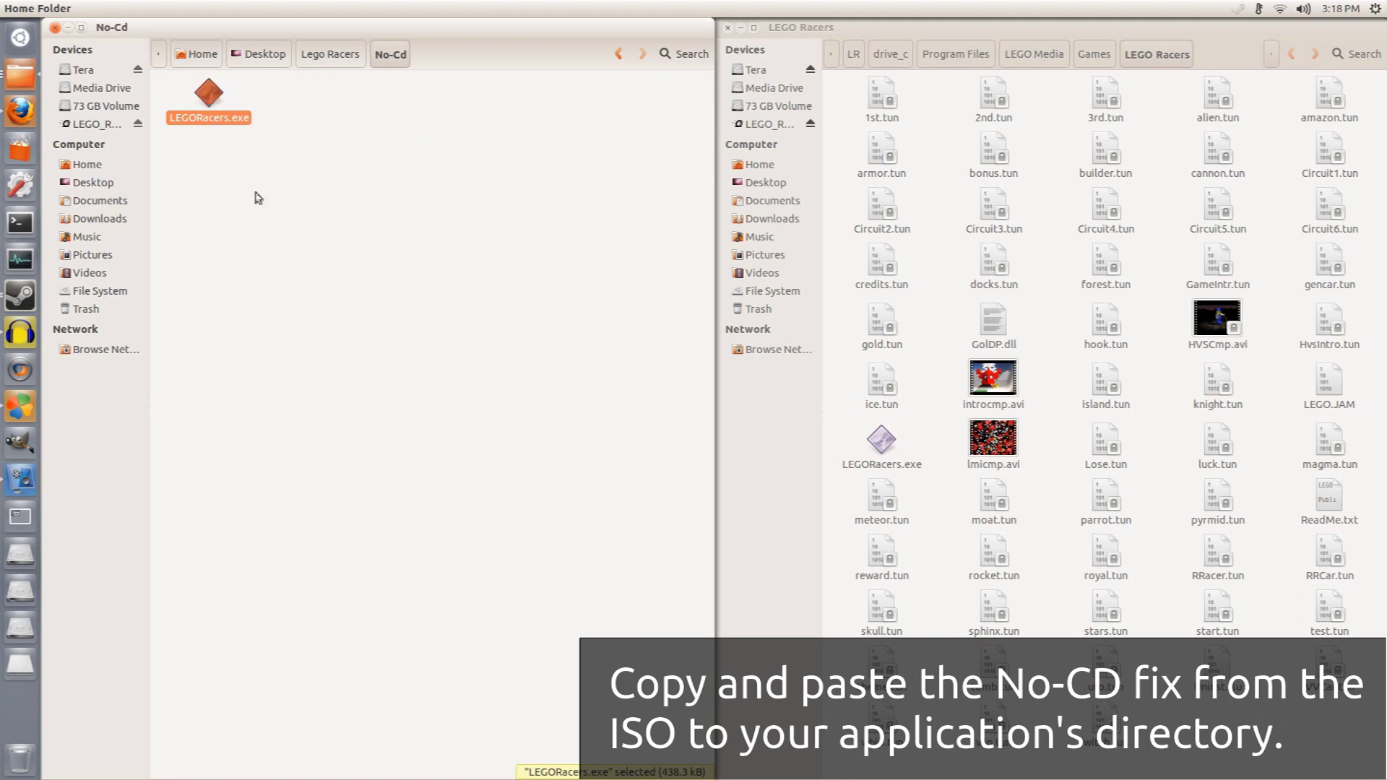
Paste it into the LEGO Racers install folder, overwrite the original, and close both windows
left_click(1038, 299)
right_click(1037, 298)
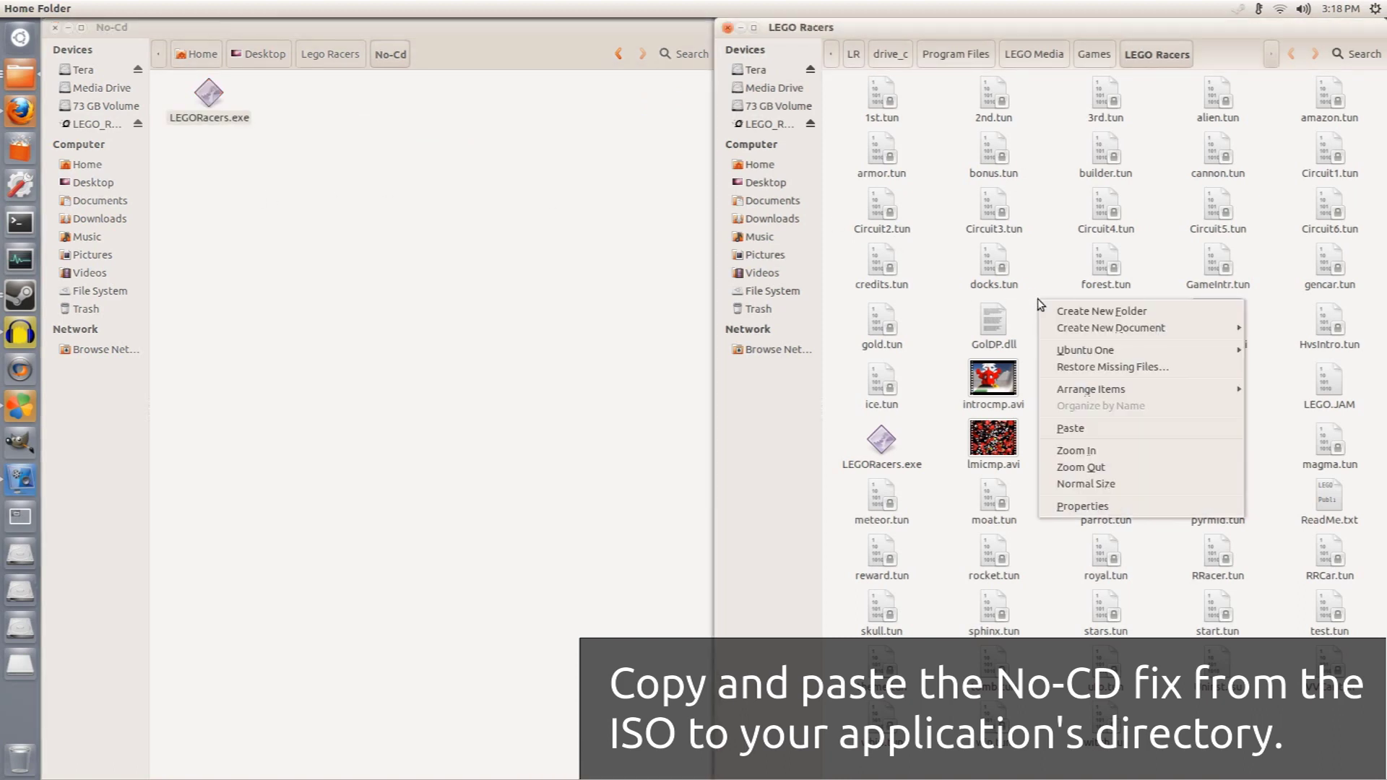
left_click(1079, 428)
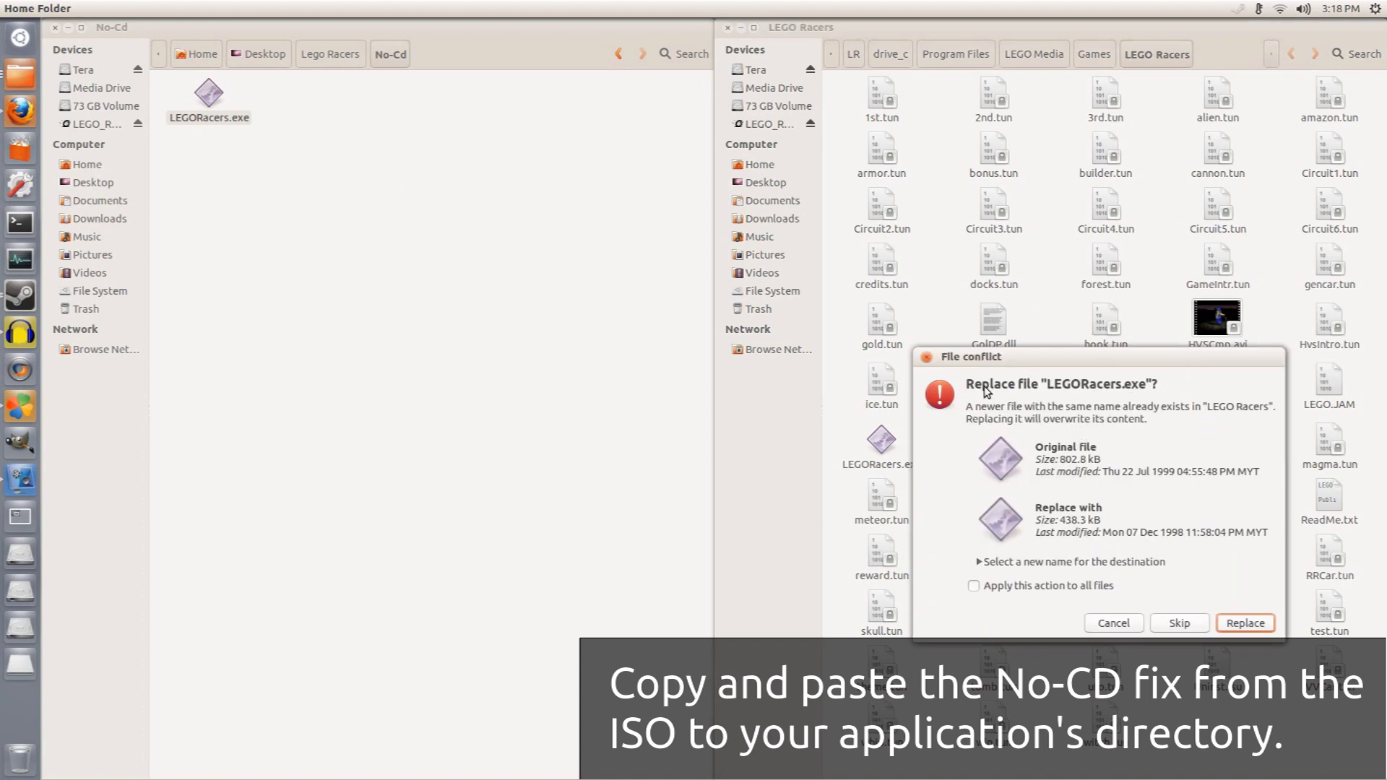
left_click(1245, 625)
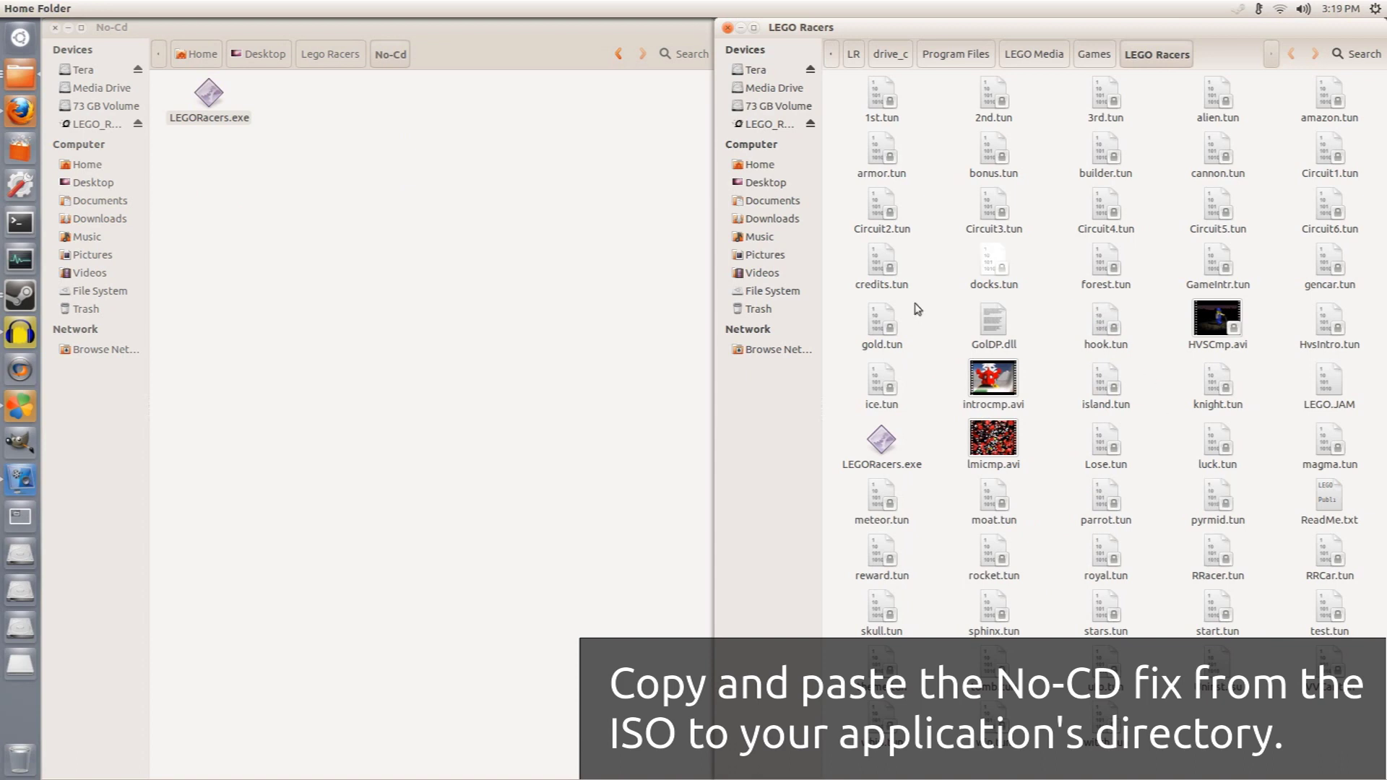
left_click(728, 29)
left_click(56, 27)
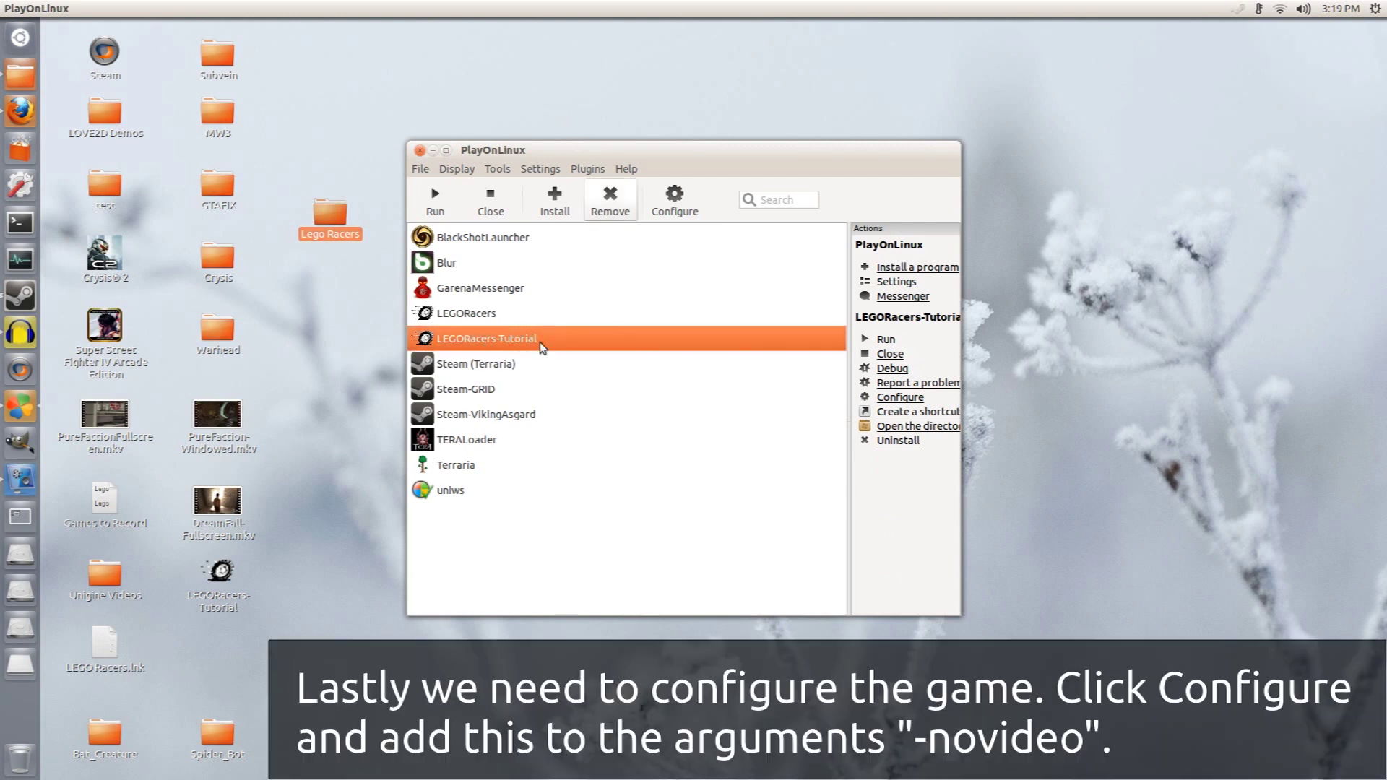
left_click(900, 397)
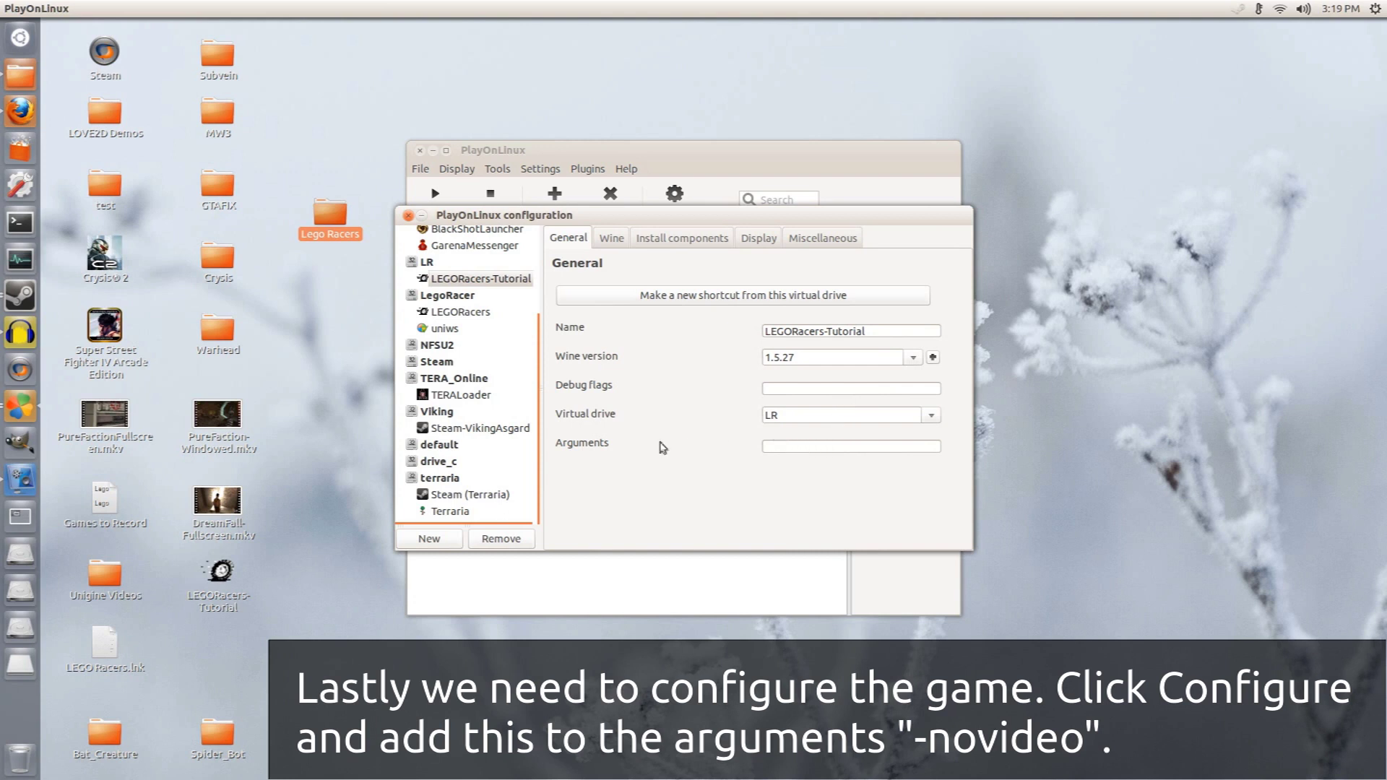
left_click(822, 445)
key("BackSpace")
key("BackSpace")
key("BackSpace")
key("BackSpace")
key("BackSpace")
key("BackSpace")
left_click(408, 215)
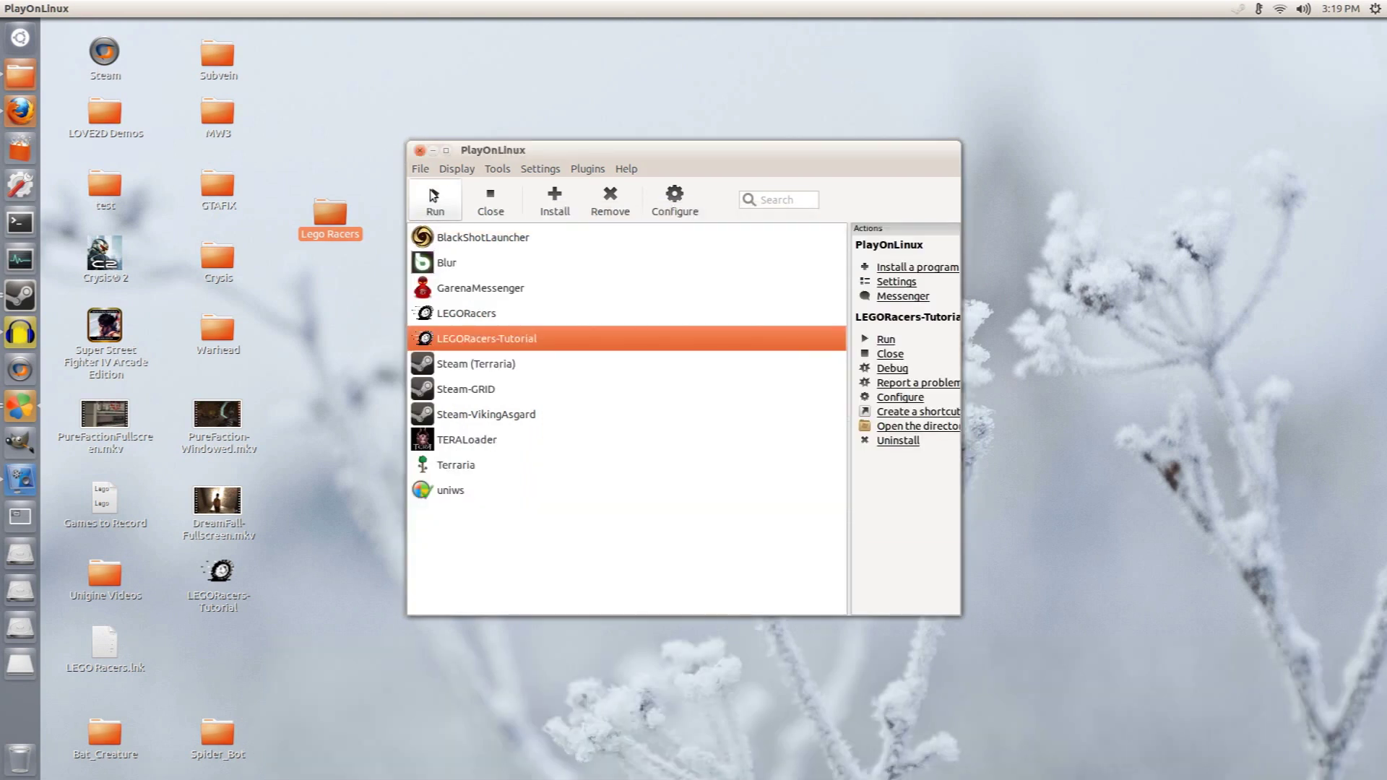
left_click(434, 195)
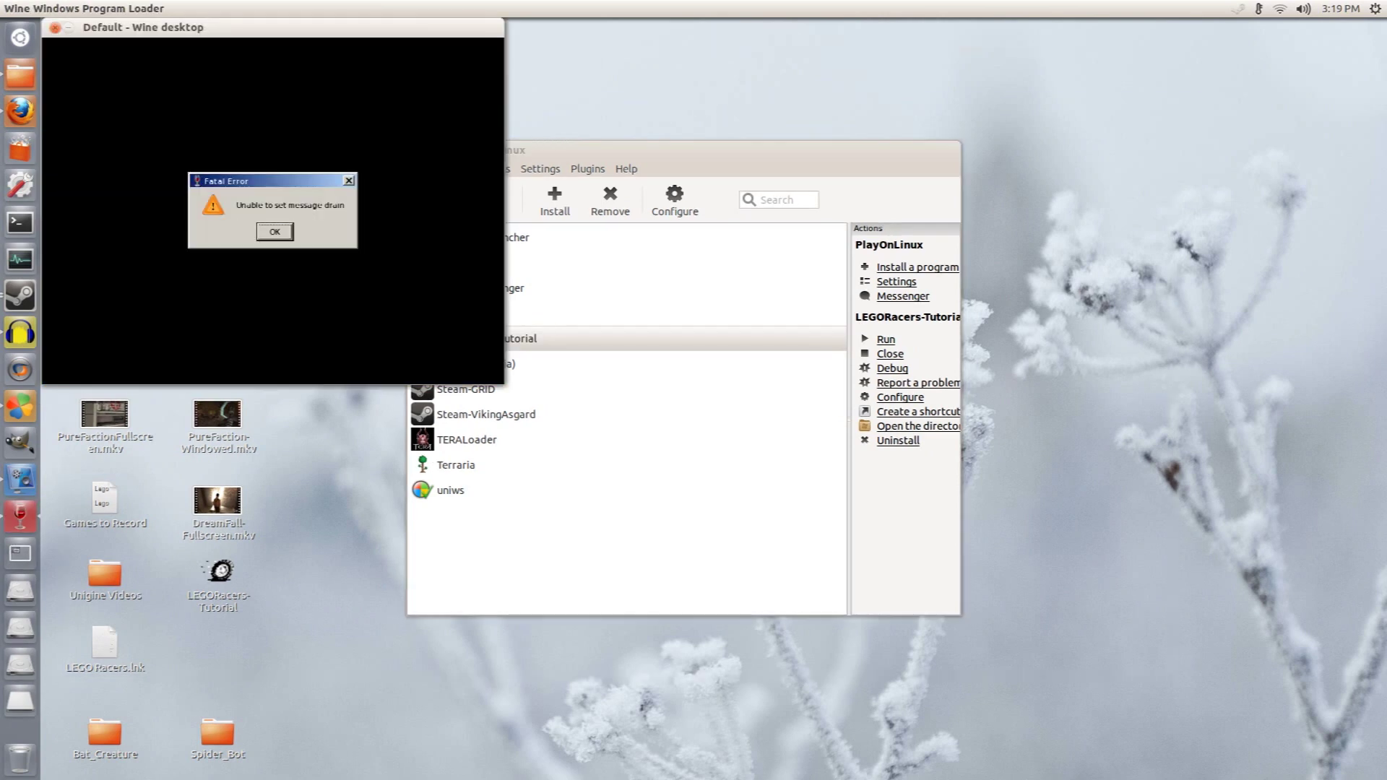
key("Return")
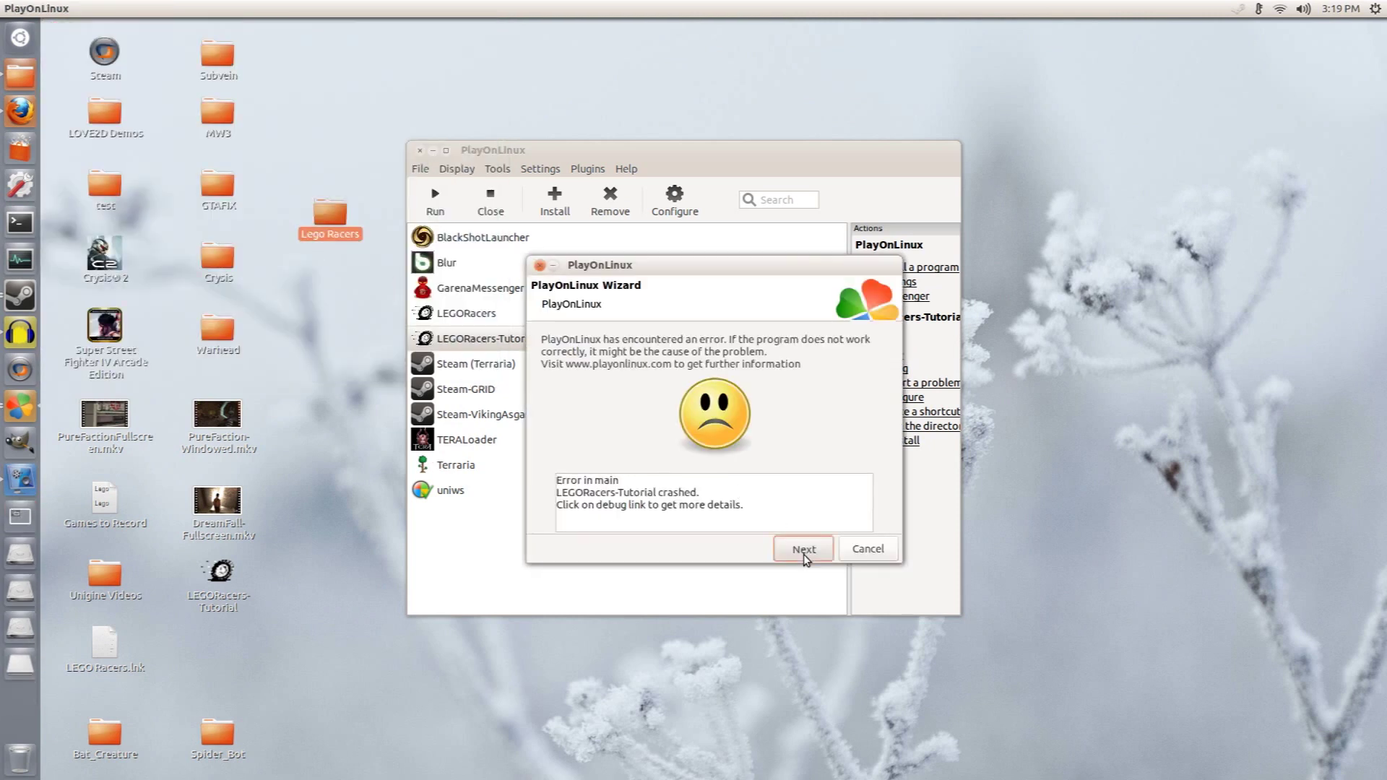
left_click(803, 549)
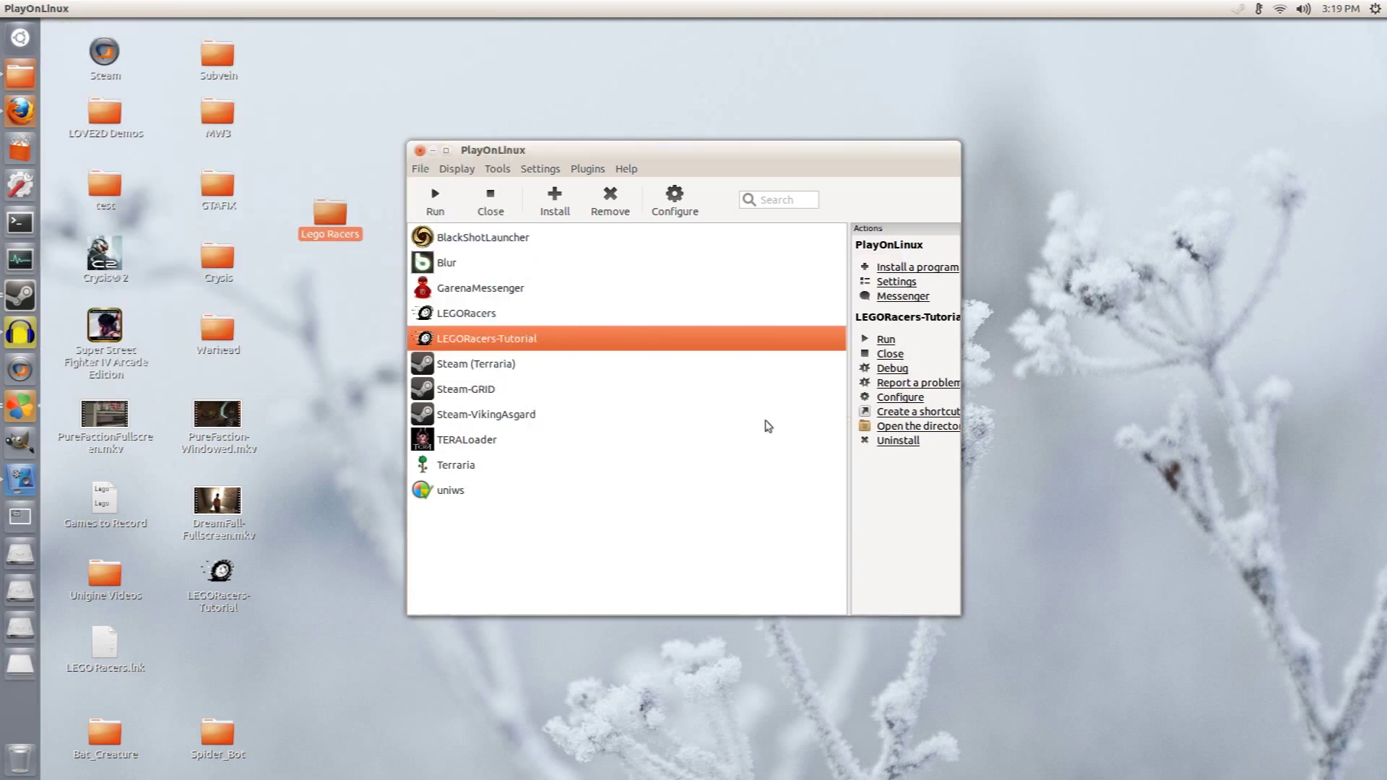
Add the -novideo launch argument to LEGORacers-Tutorial's configuration
left_click(898, 398)
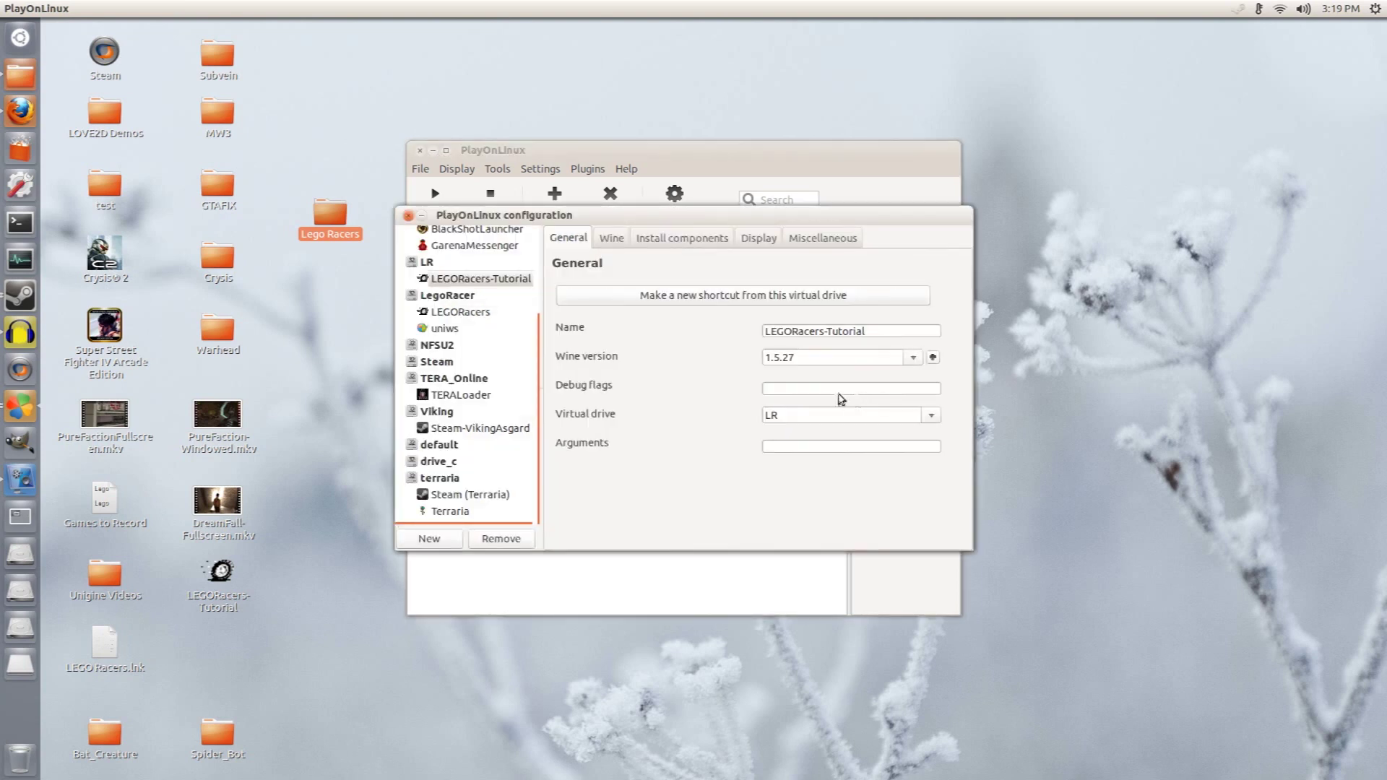
left_click(792, 446)
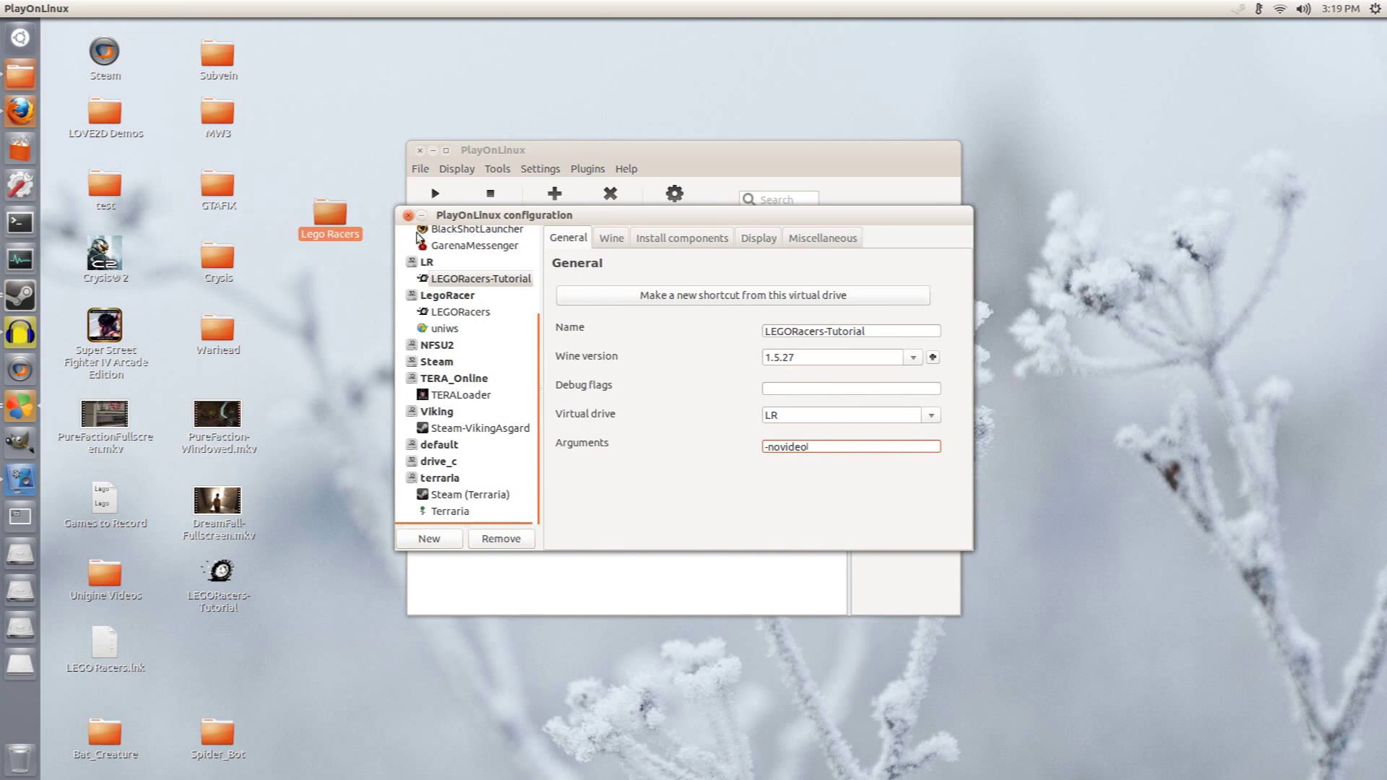
left_click(409, 215)
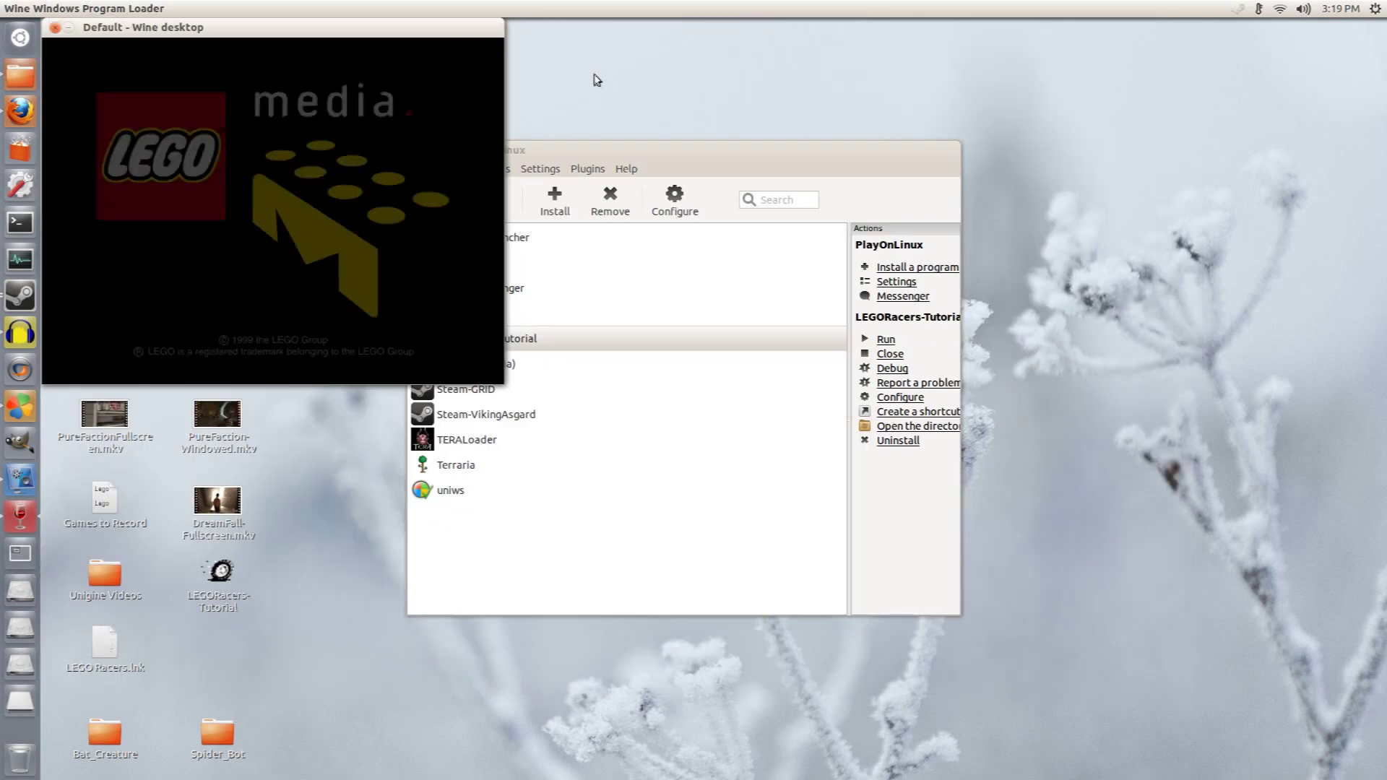
Centre the game window at the main menu, then quit the game
left_click_drag(423, 25, 819, 159)
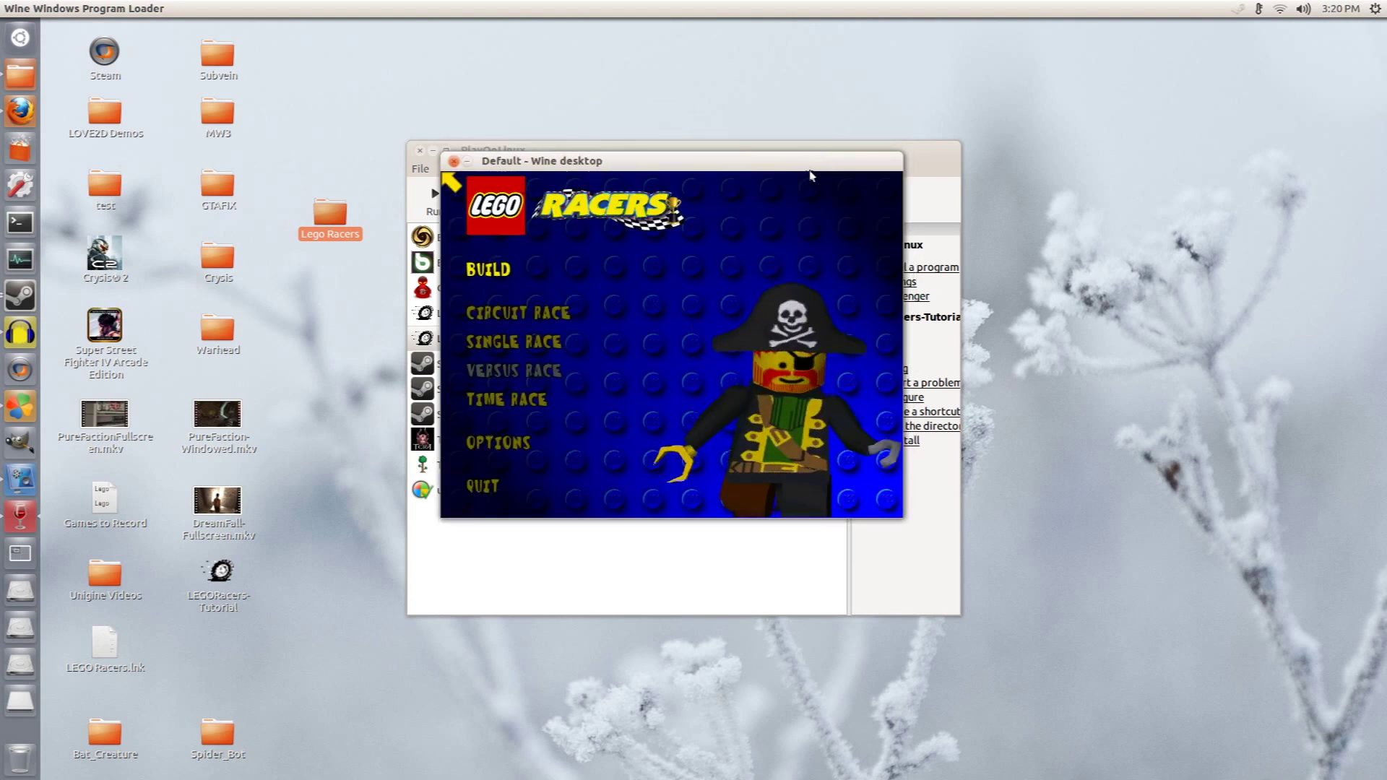
left_click(478, 482)
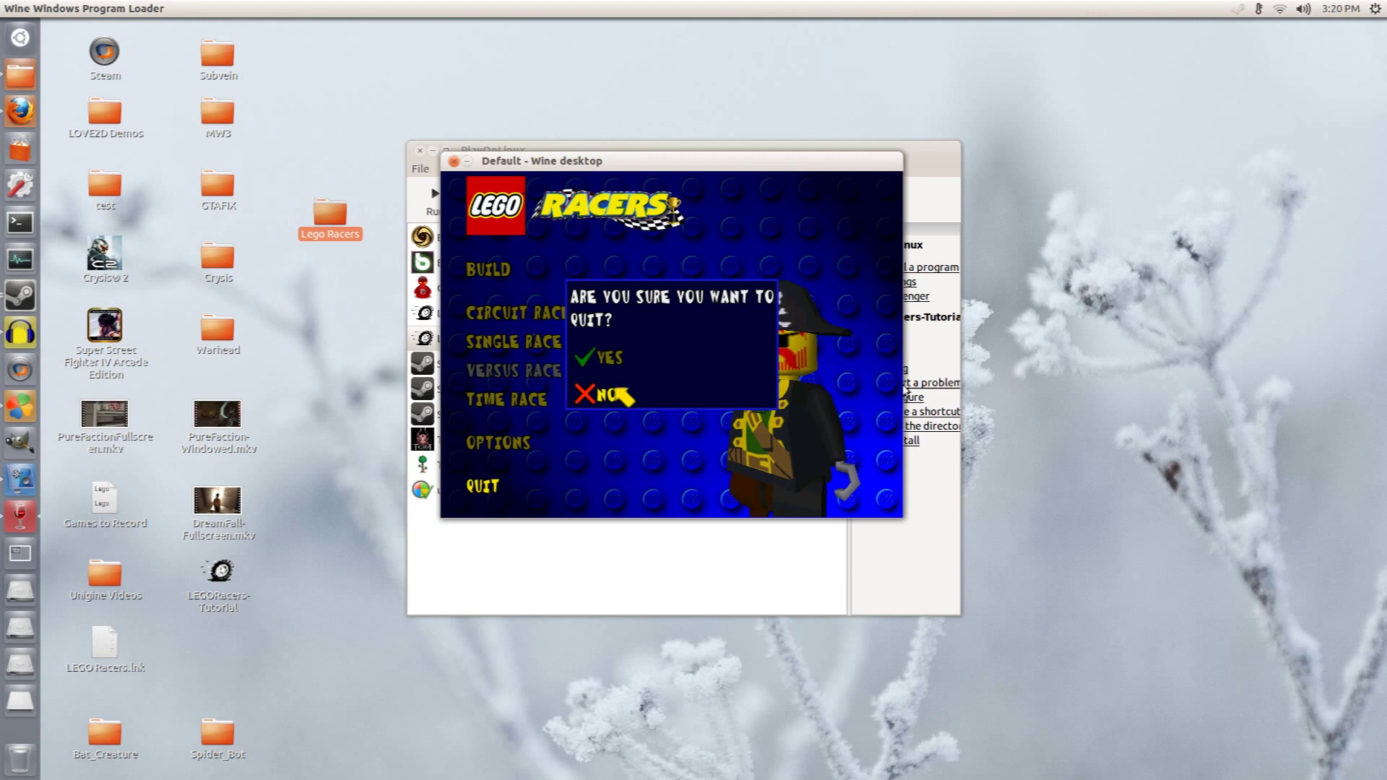
left_click(609, 357)
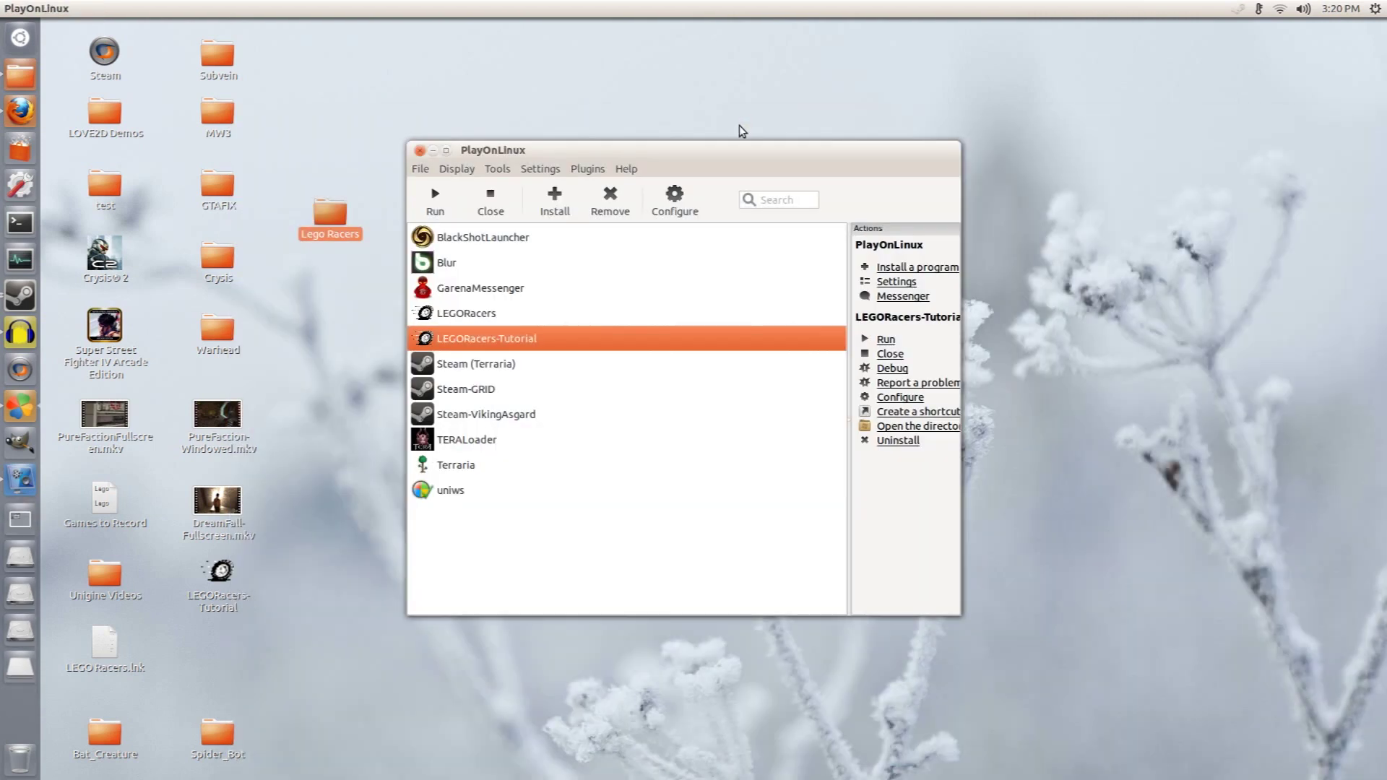
Append -horzres 1600 -vertres 900 after -novideo in LEGORacers-Tutorial's arguments
left_click(896, 397)
left_click(827, 446)
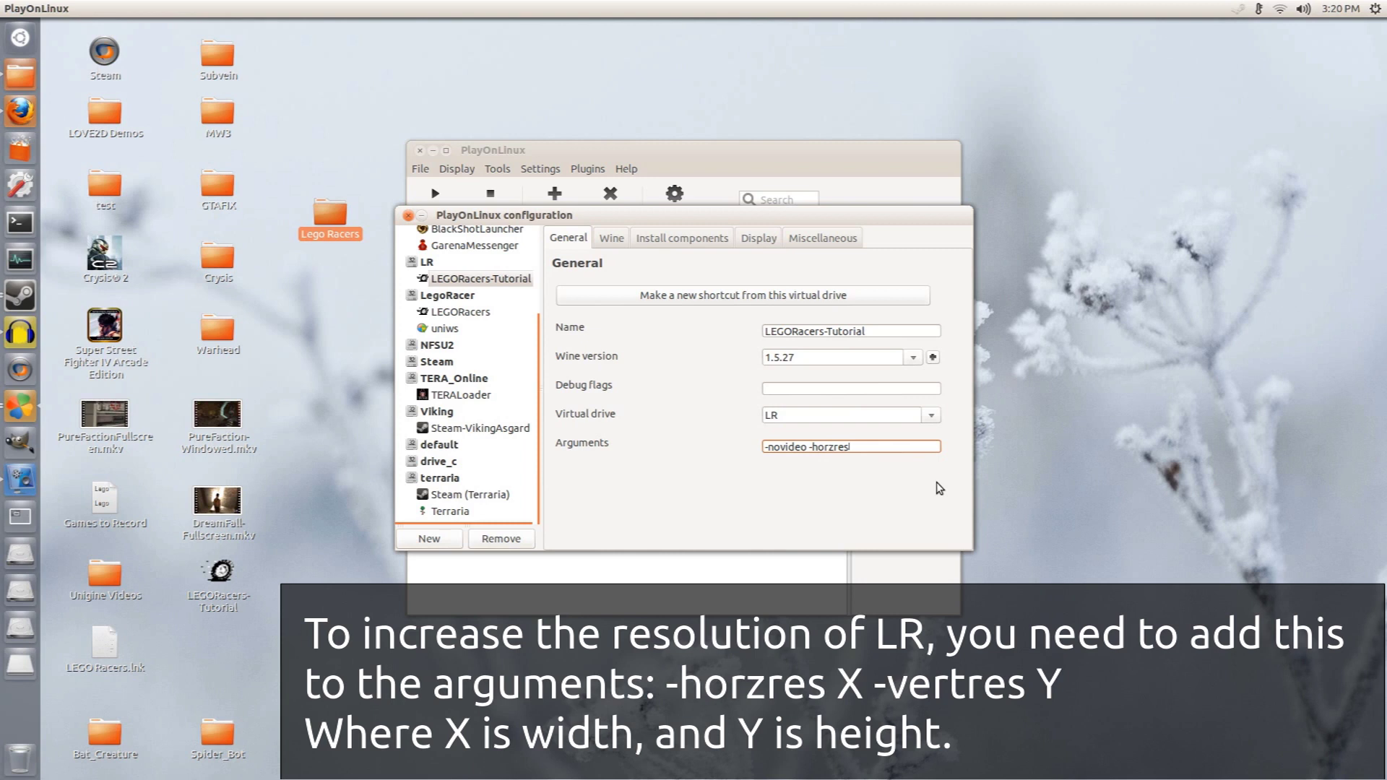
type("1600 -vertres 900")
Save the new arguments, launch LEGORacers-Tutorial, and dismiss the program error and error report
left_click(409, 216)
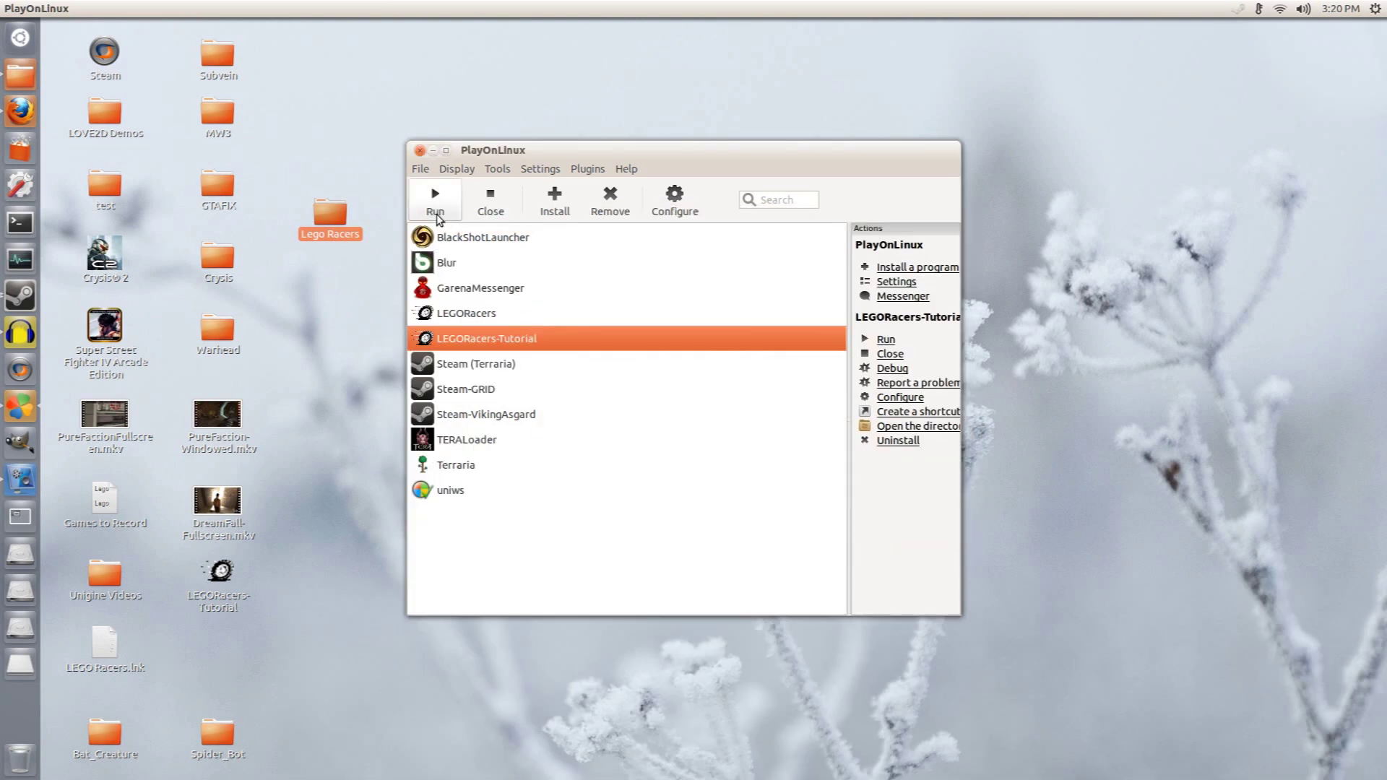
left_click(436, 206)
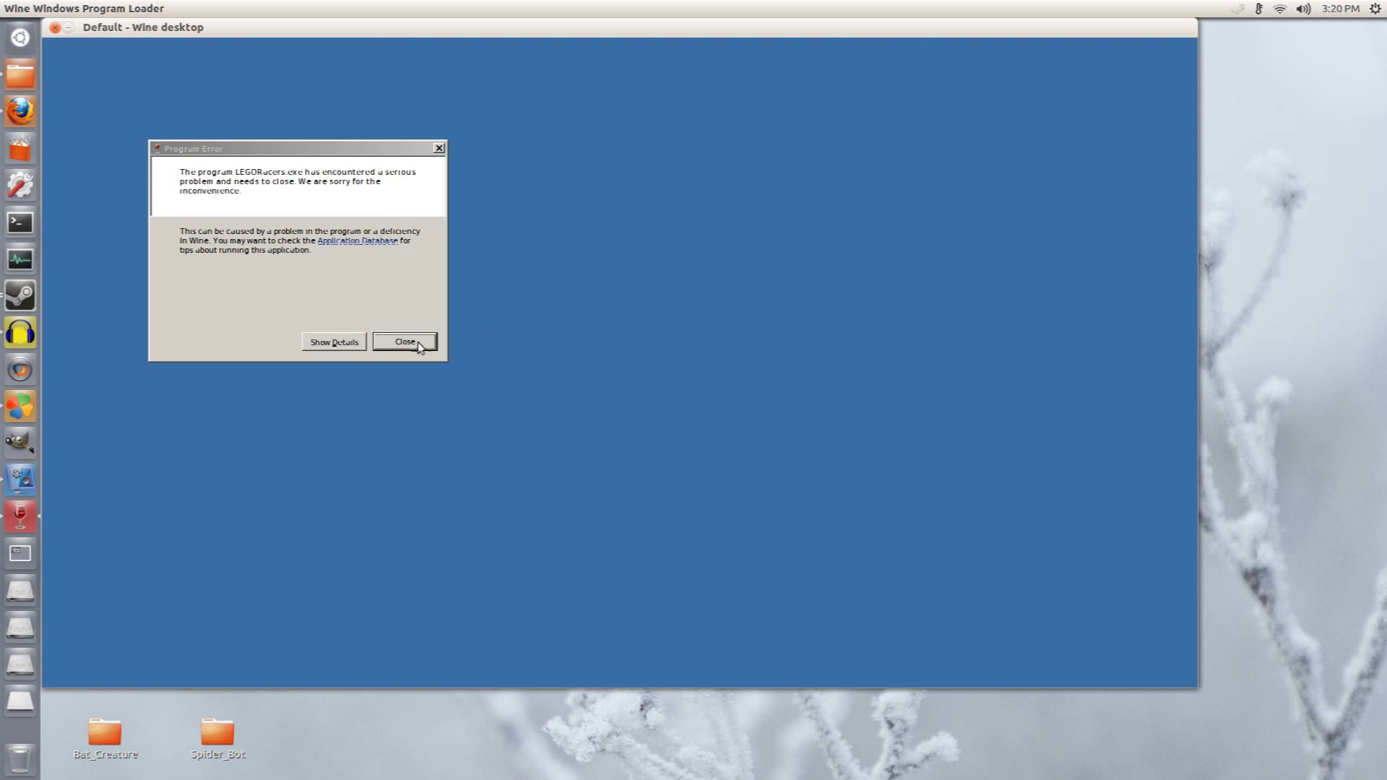
left_click(397, 345)
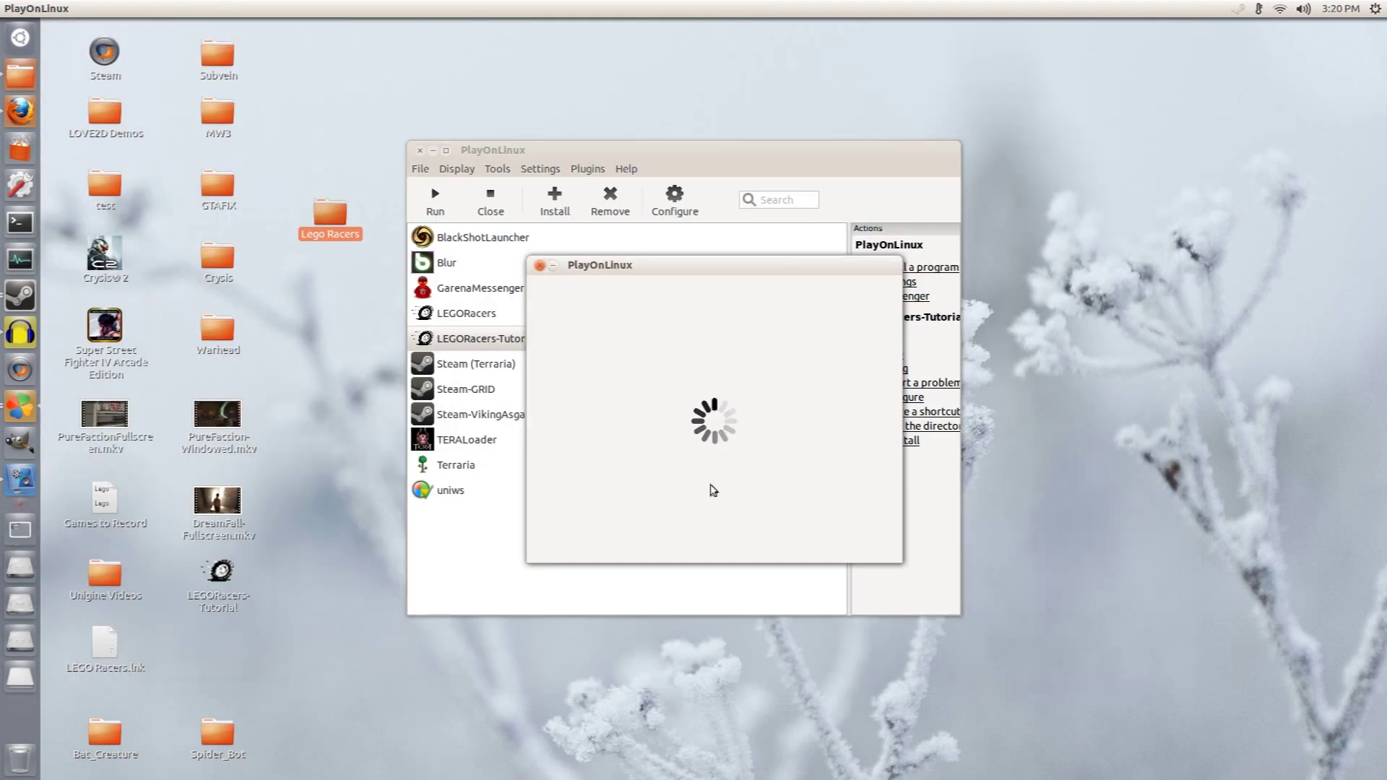
left_click(816, 550)
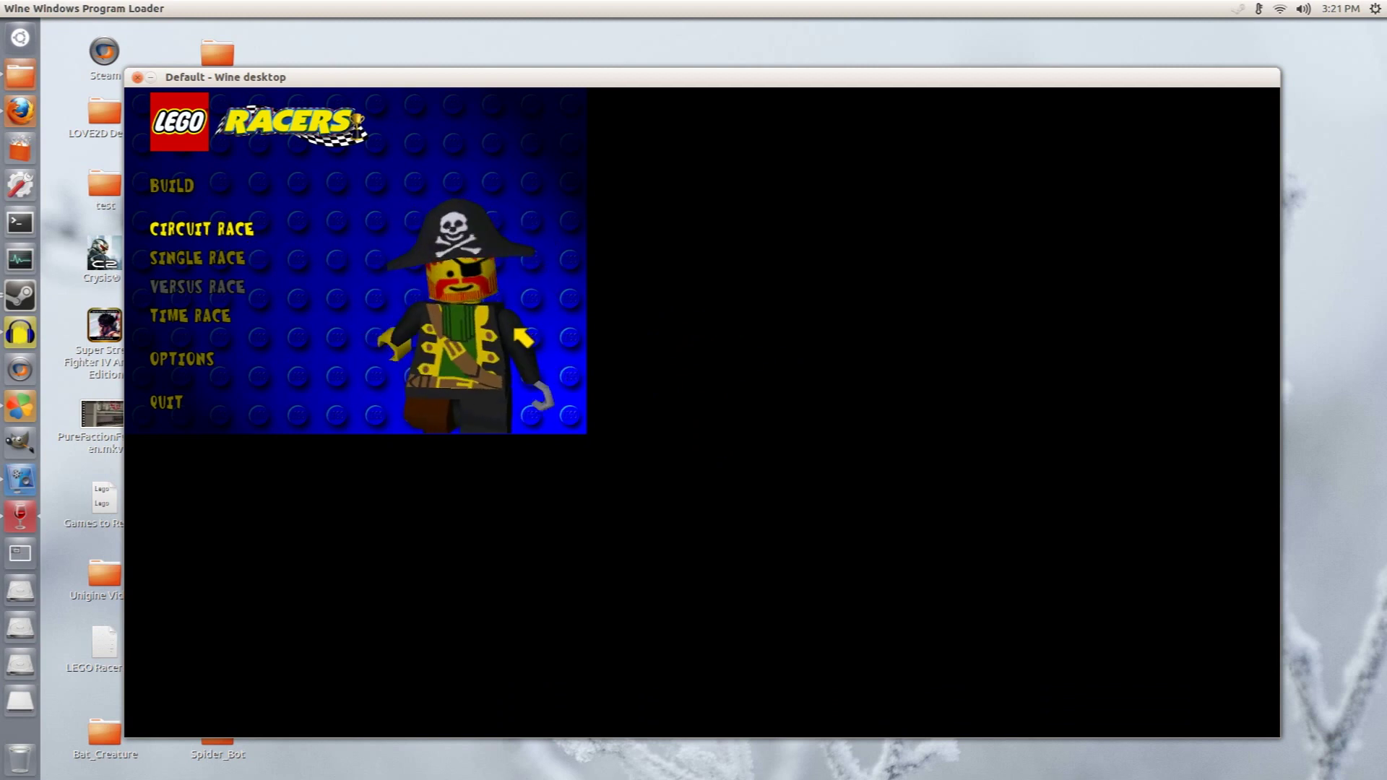
Start an Imperial Grand Prix circuit race with Joan of Kart
left_click(214, 227)
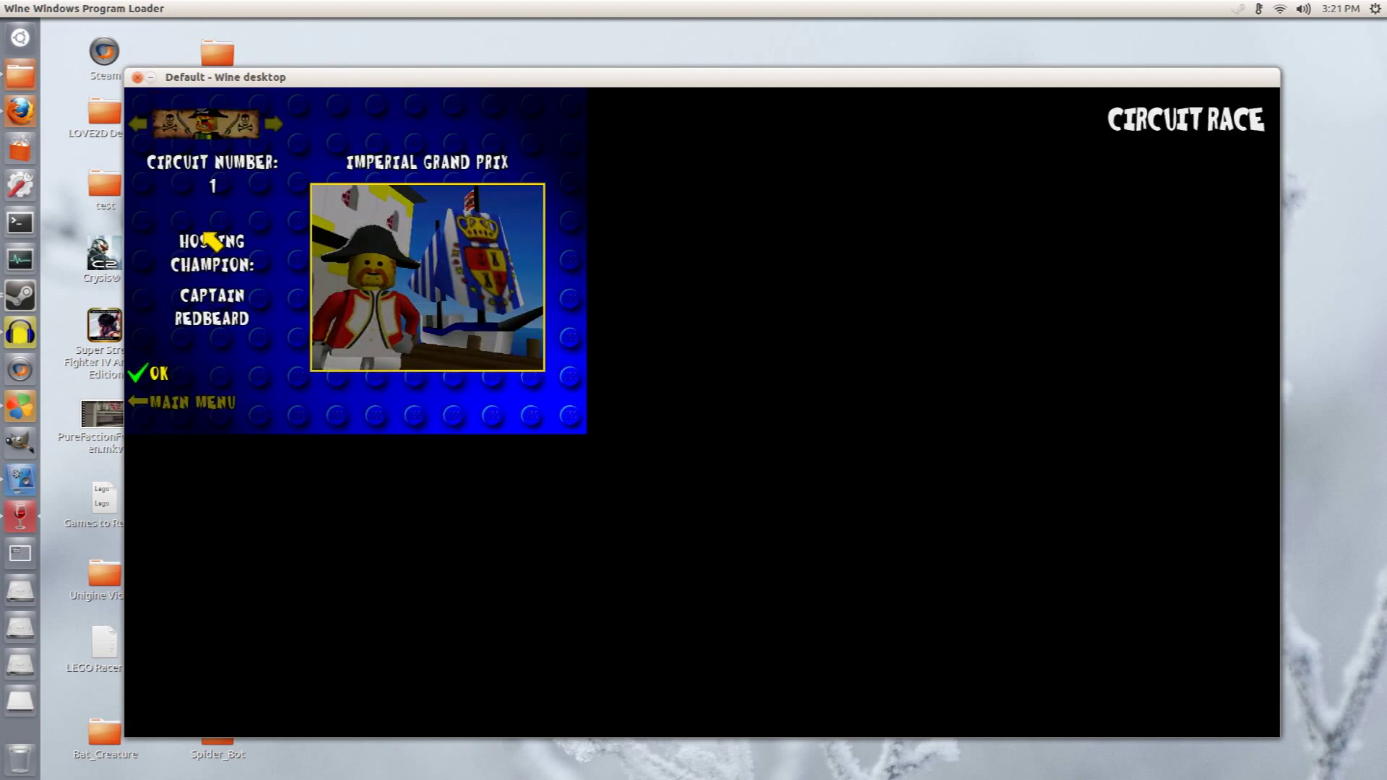
left_click(156, 371)
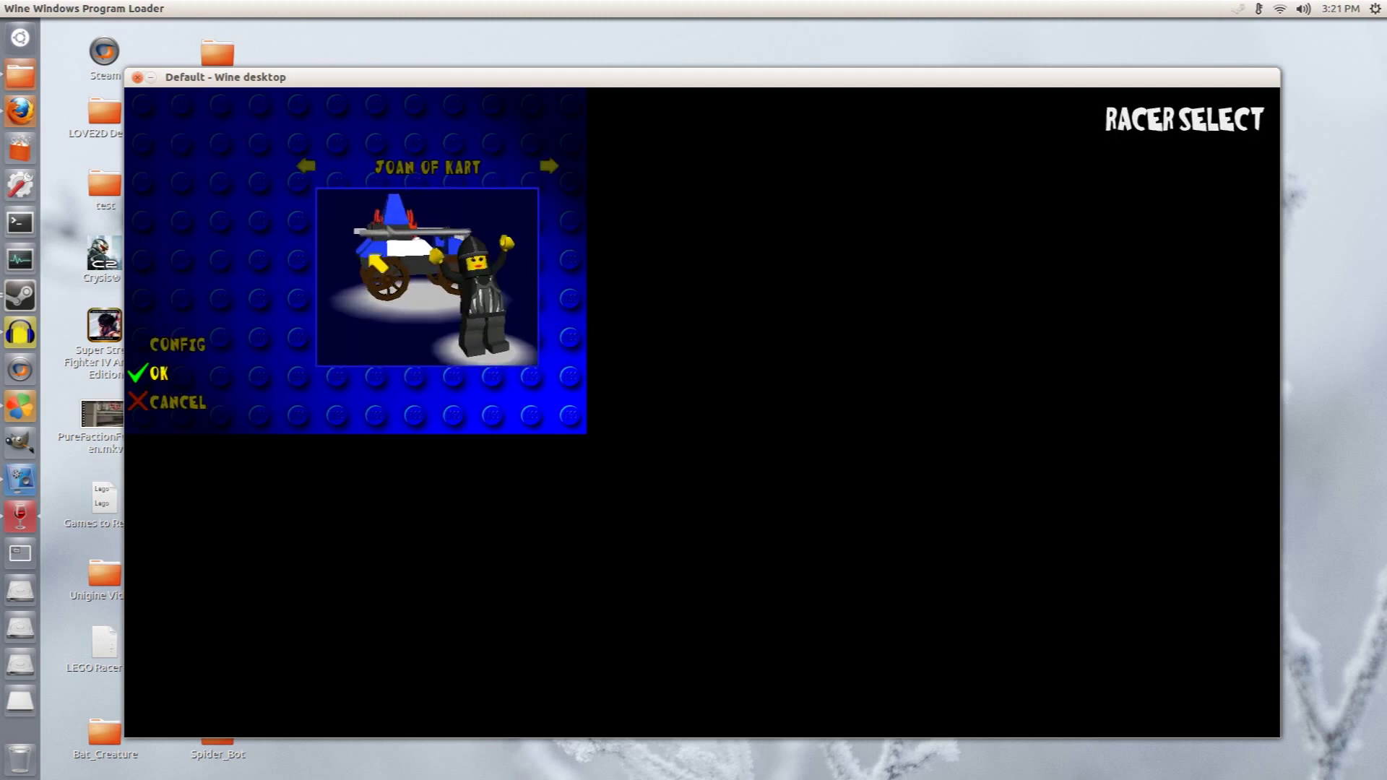
key("Return")
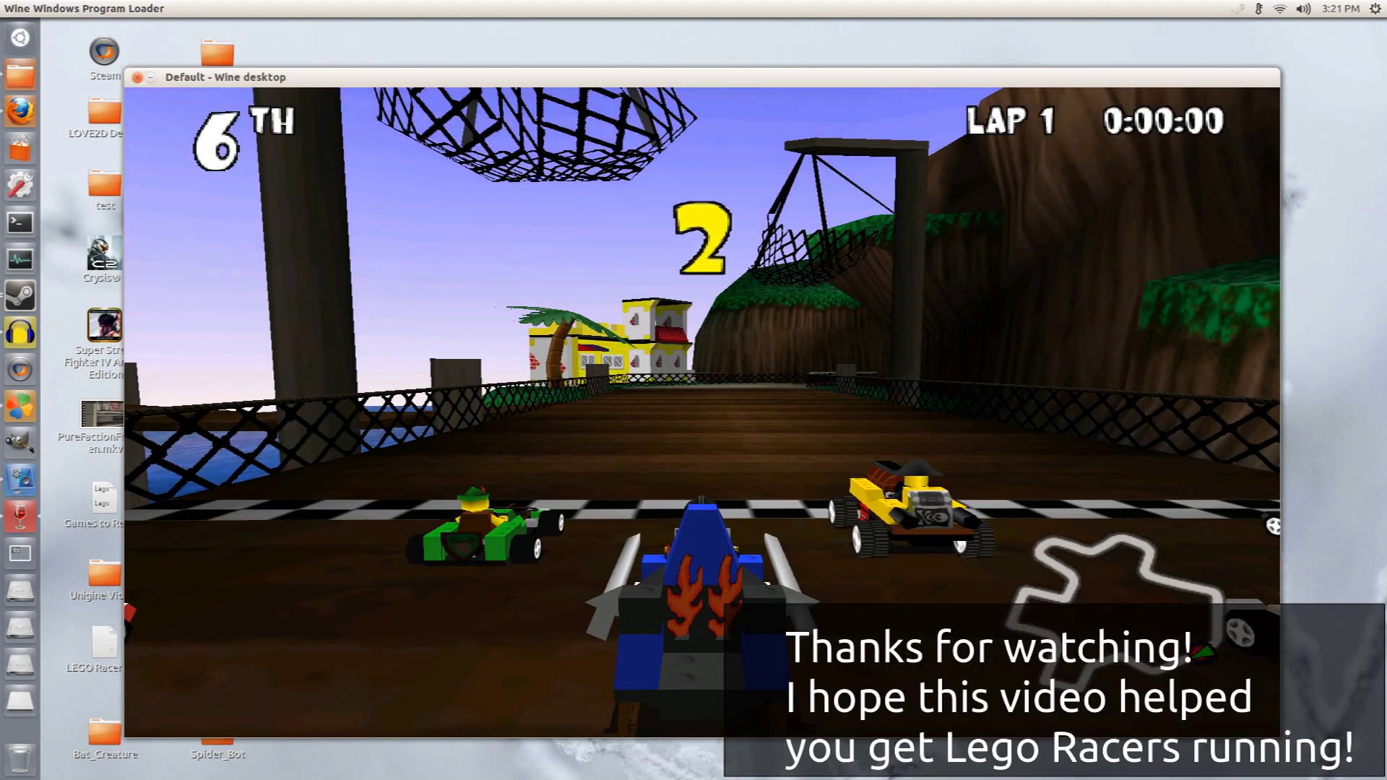
Exit the race to the main menu and quit the game
key("Escape")
key("Down")
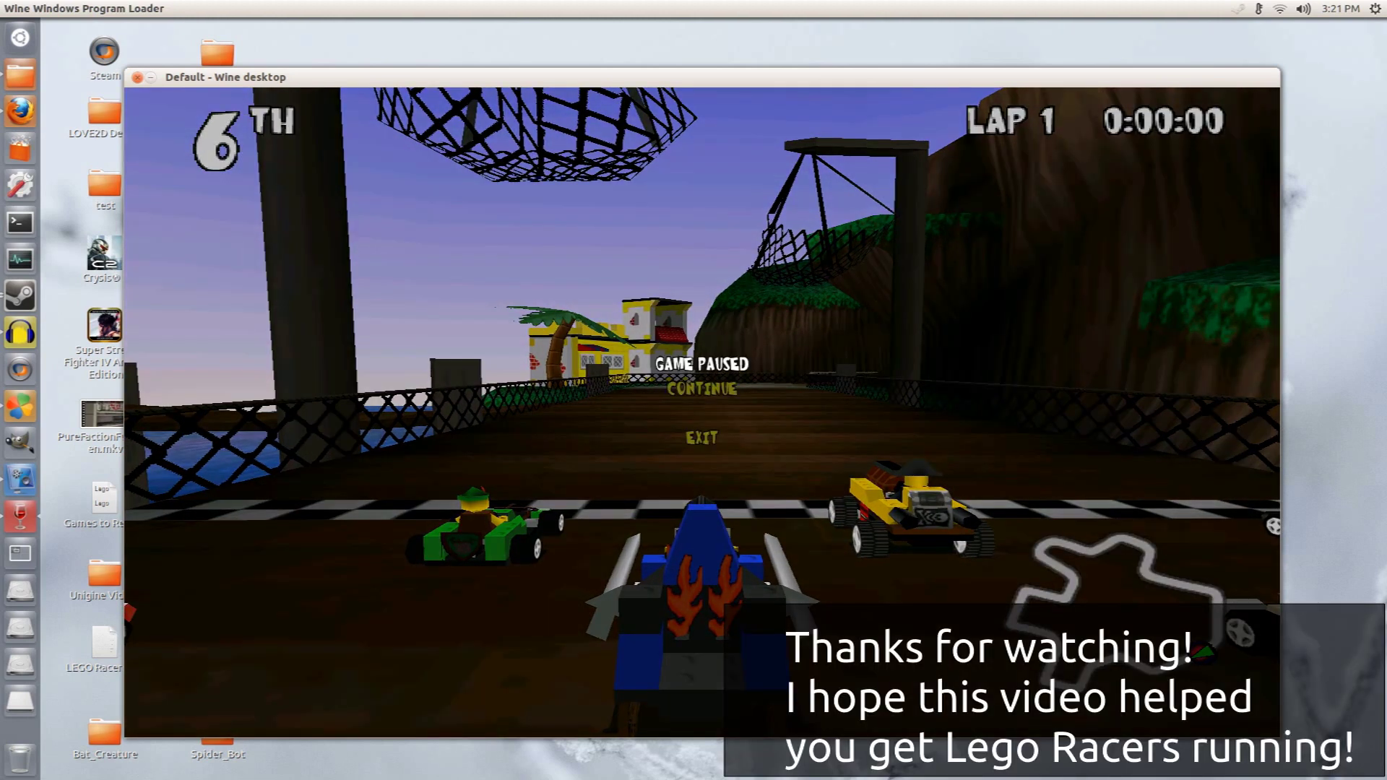
key("Down")
key("Return")
key("Return")
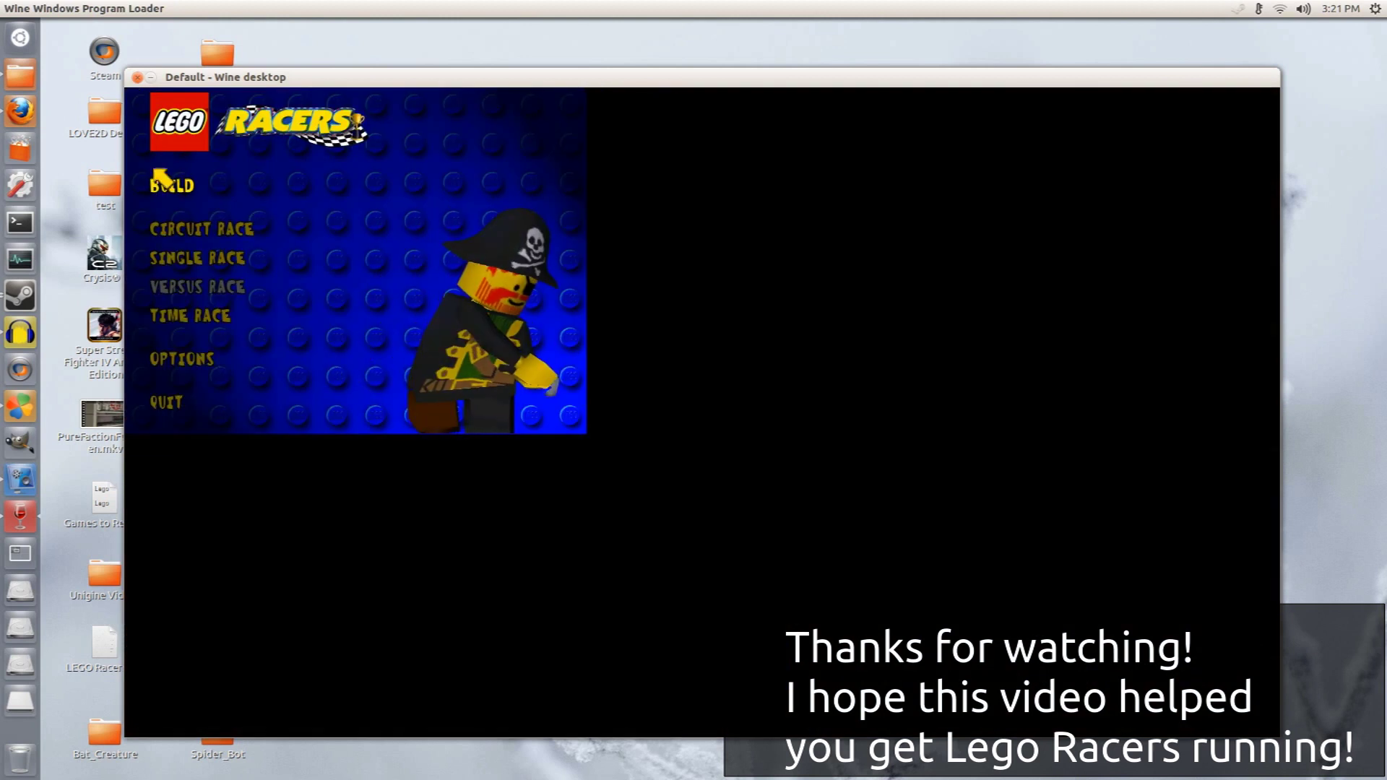
left_click(167, 400)
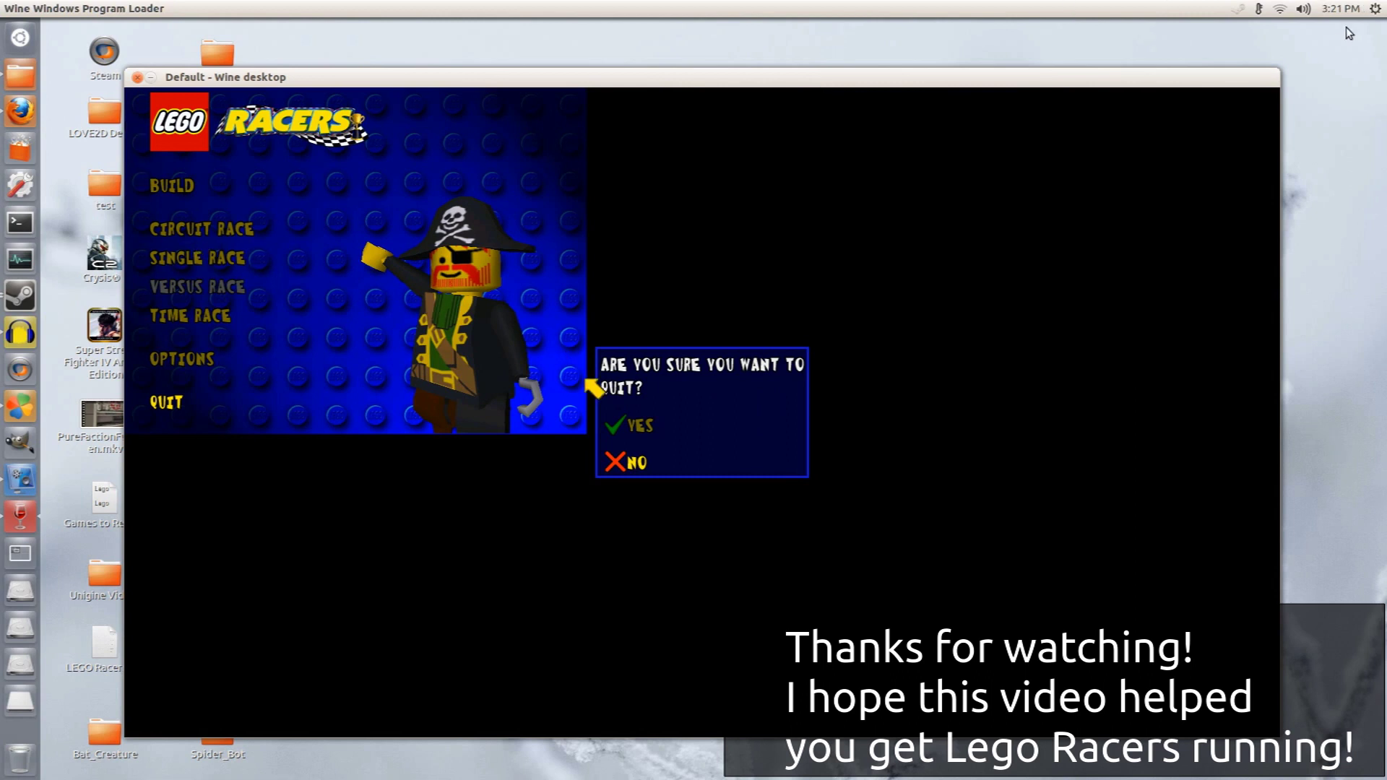
key("Up")
key("Return")
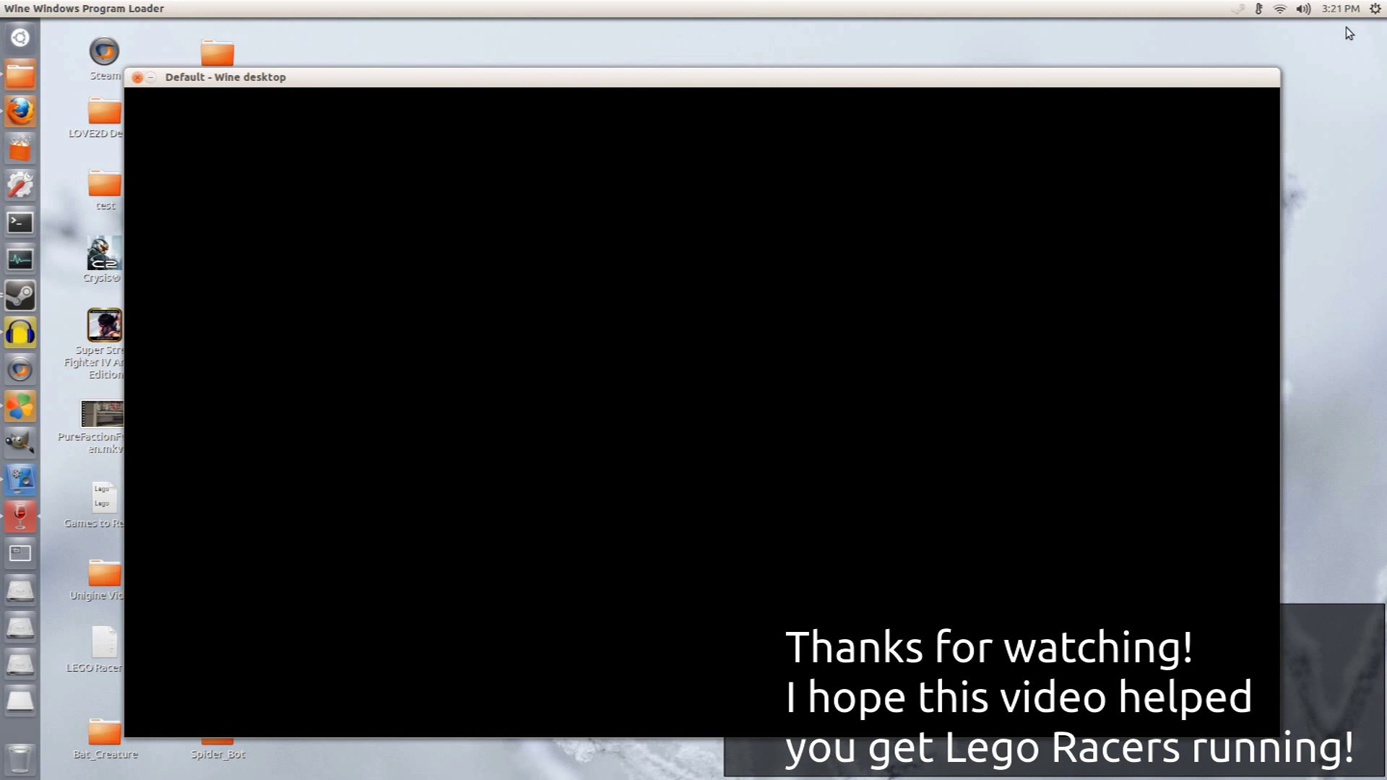